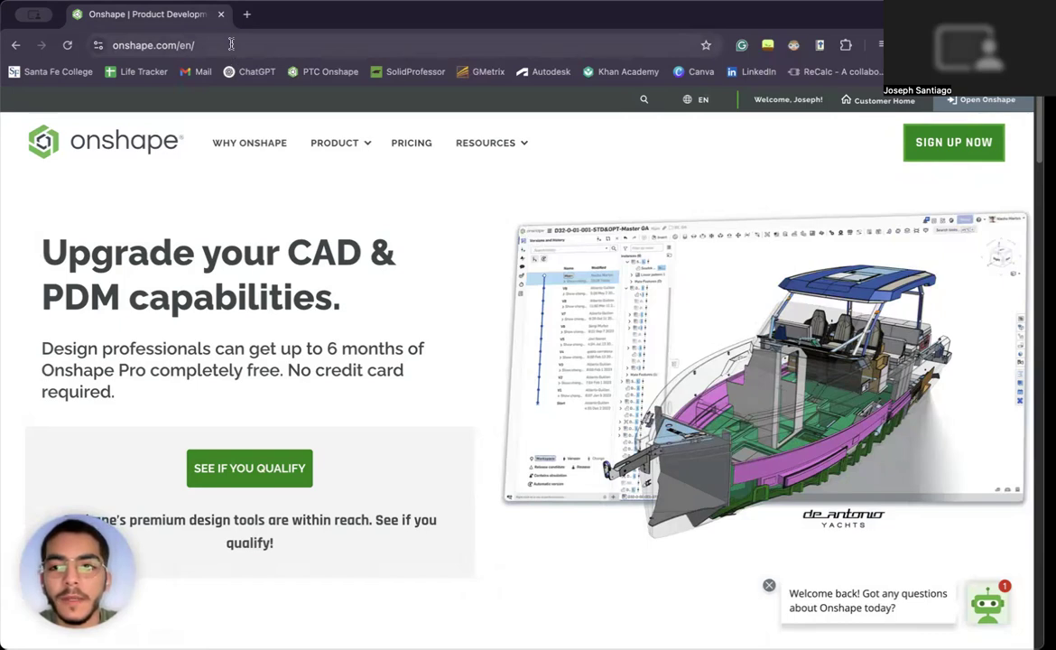
Go to the Onshape website at onshape.com.
left_click(231, 44)
type("o sh")
key("BackSpace")
key("BackSpace")
key("BackSpace")
type("nsk")
key("BackSpace")
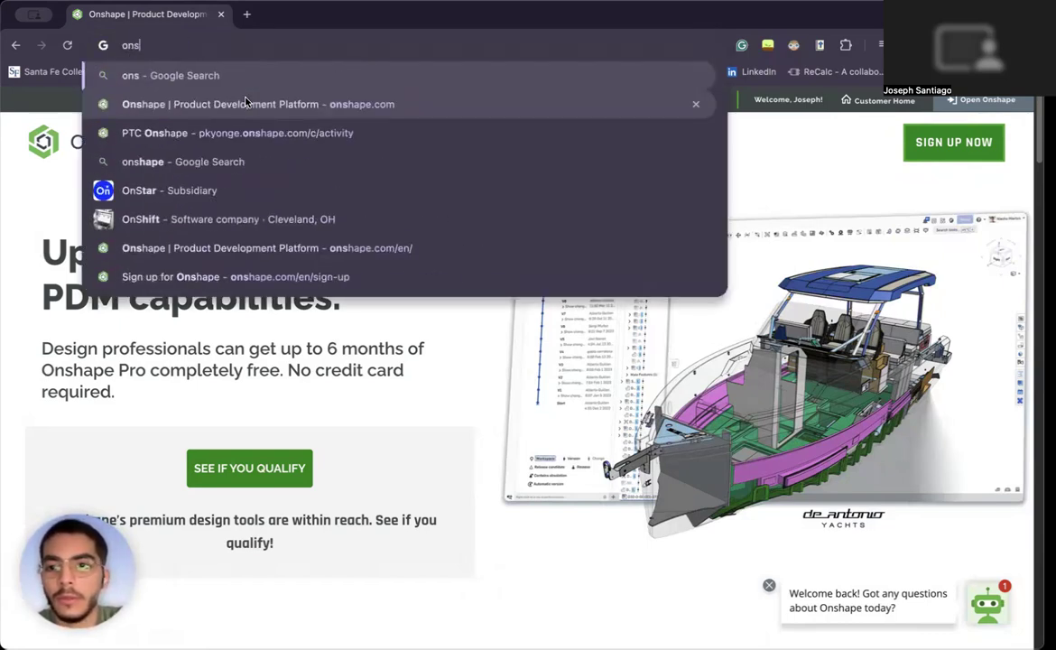
type("hape.com")
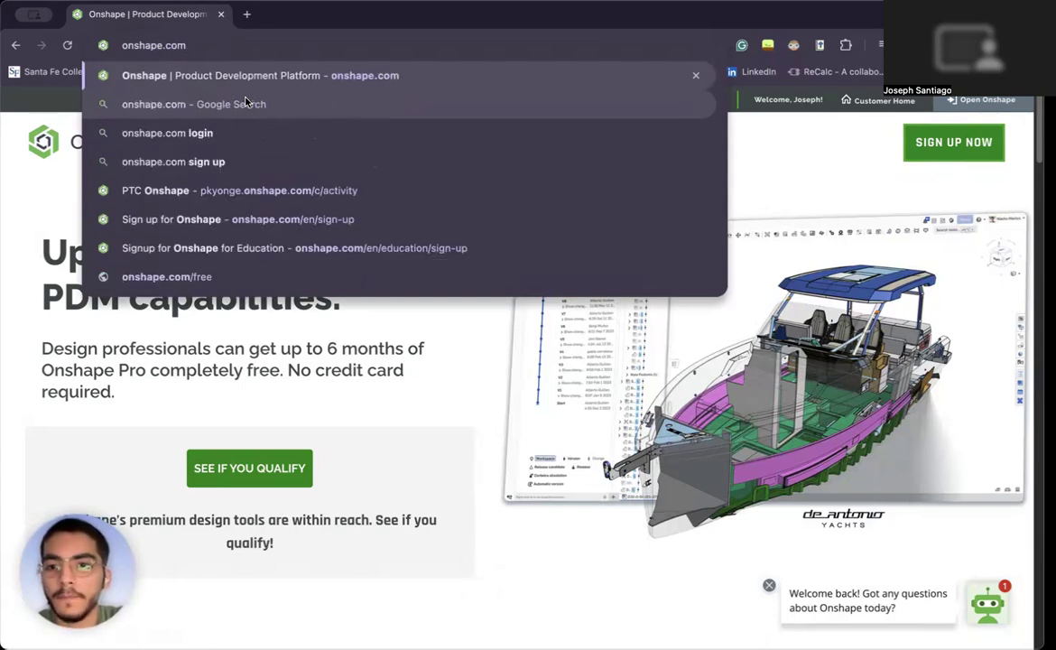
key("Return")
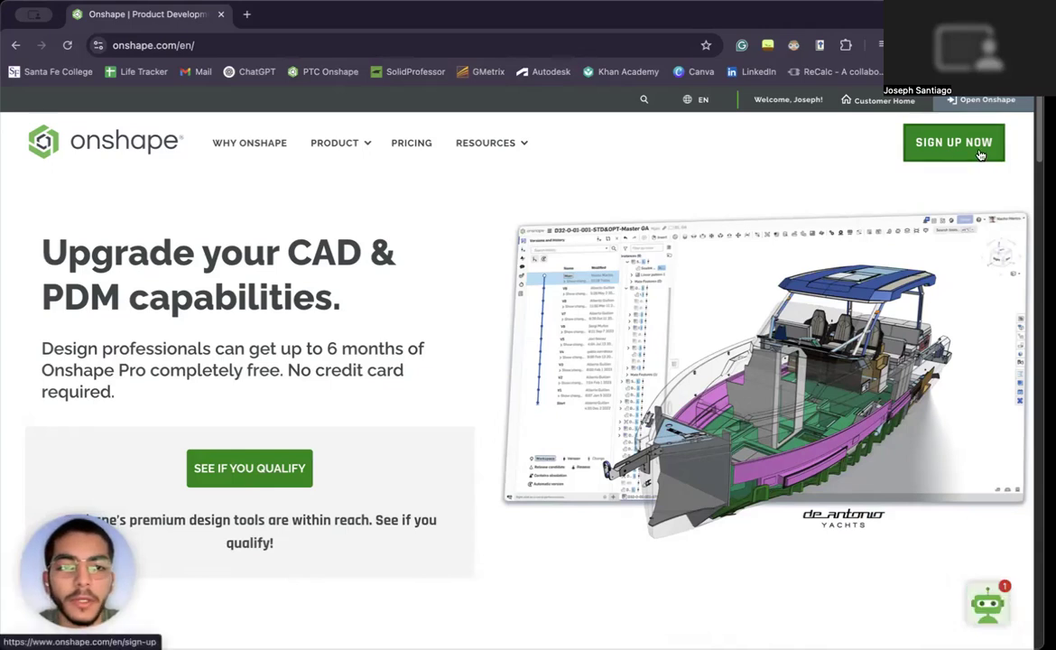
Submit the Onshape sign-up form with the prefilled name and e-mail, and sign in to the existing account instead, keeping only the documents page open.
left_click(913, 147)
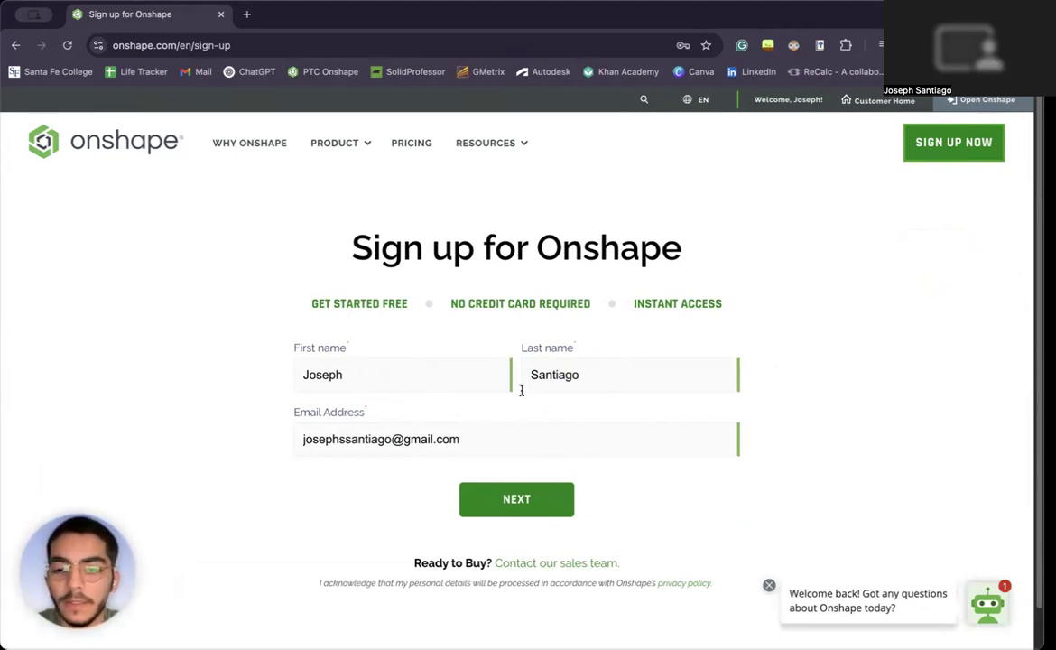
left_click(518, 507)
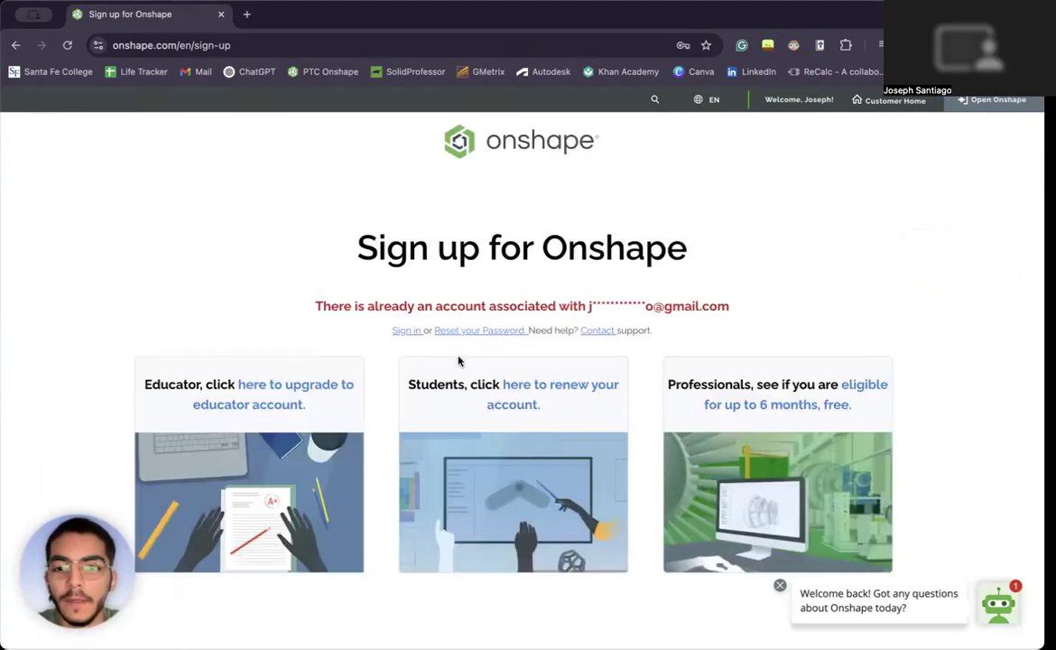
left_click(406, 332)
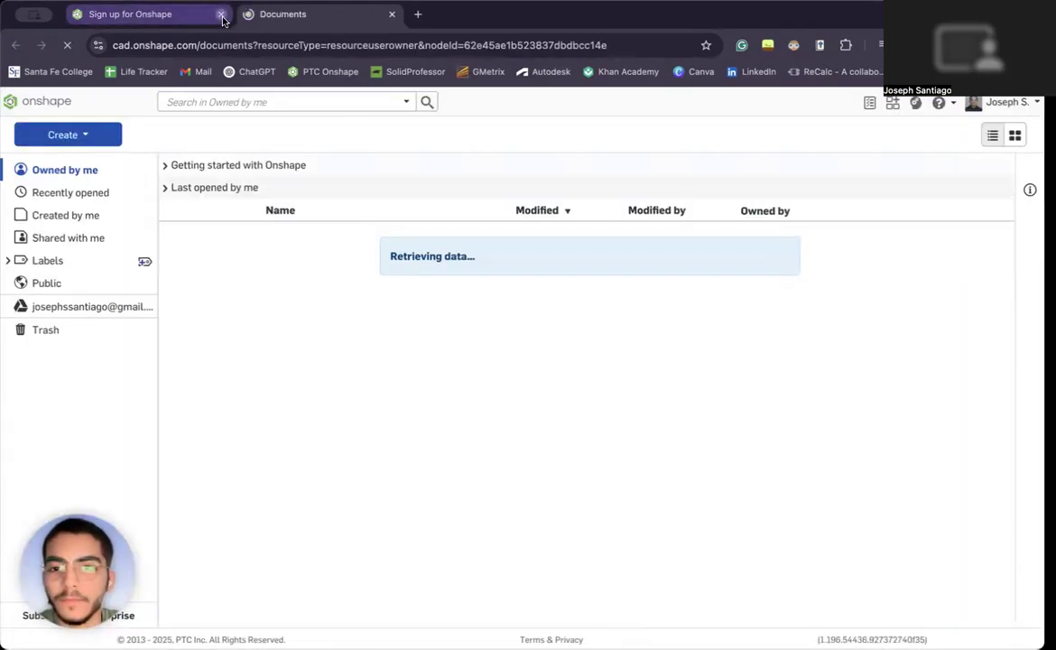
left_click(222, 16)
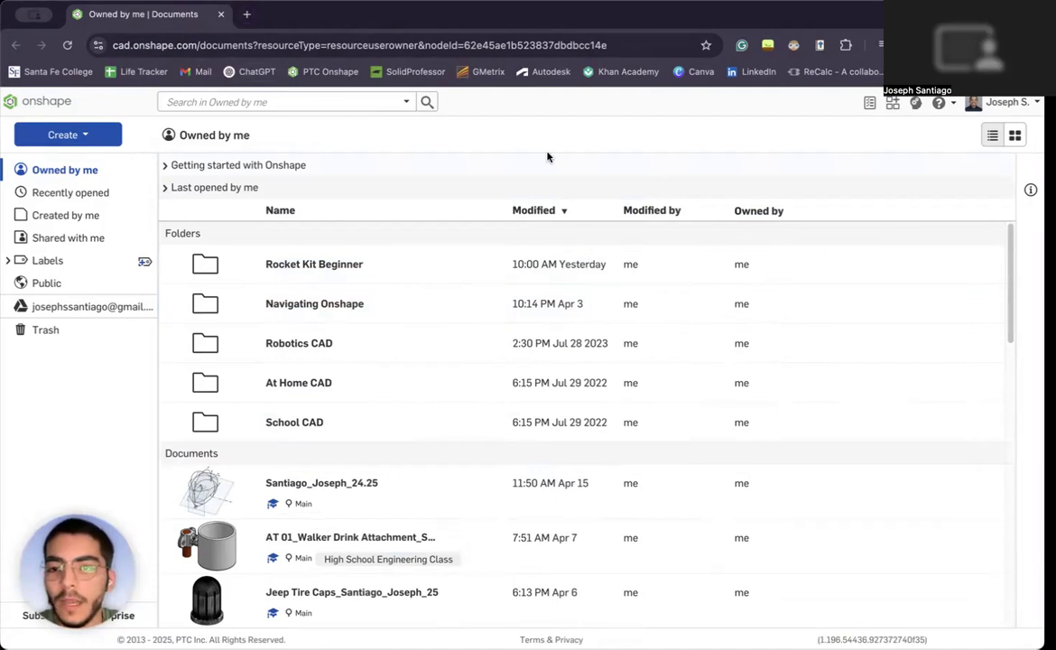
Create a new folder named "Rocket Kit Beginner" in Owned by me.
left_click(107, 137)
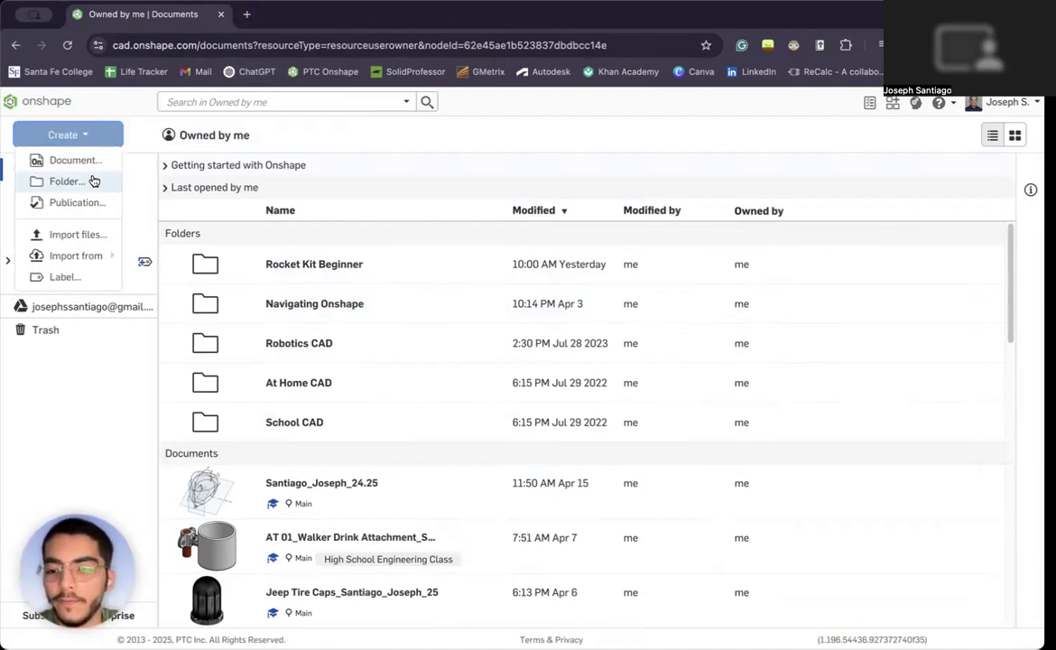
left_click(94, 181)
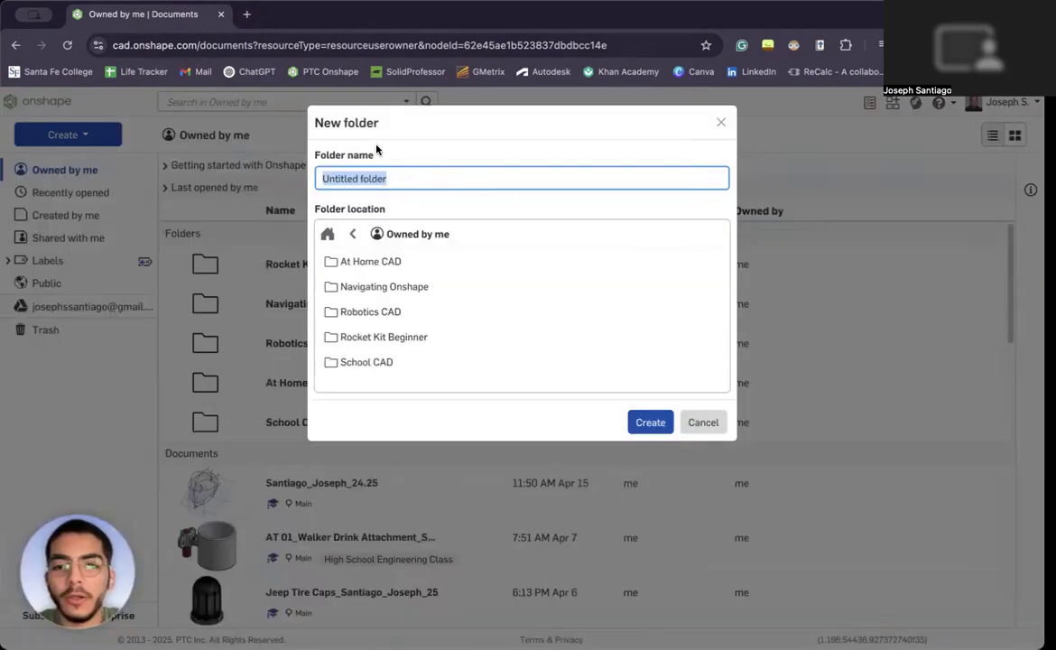
type("Rocket Kit Beginner")
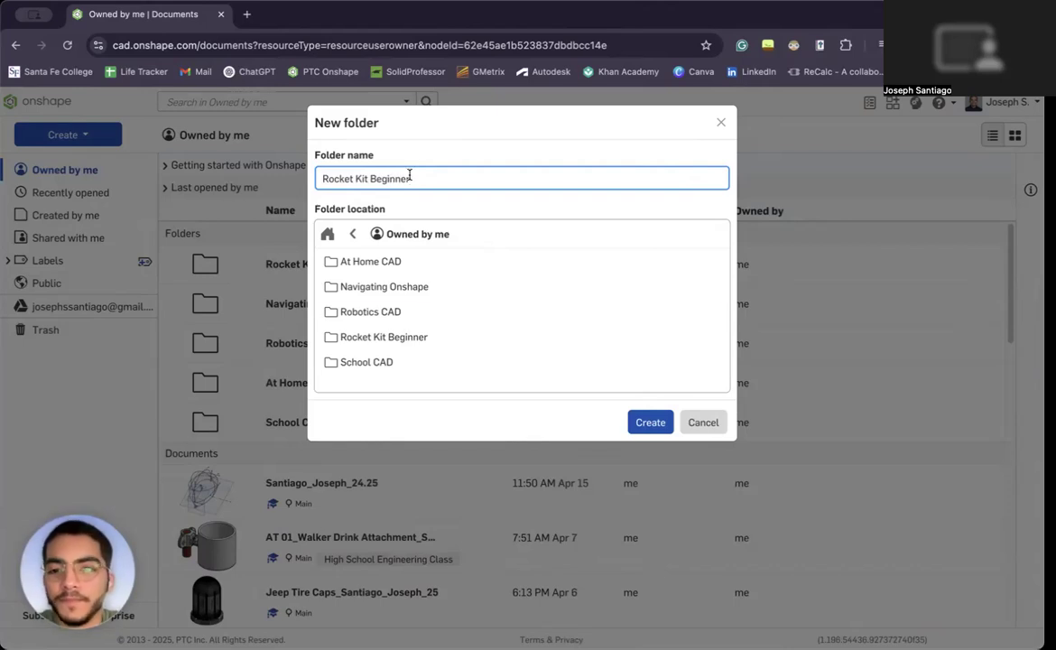
left_click(648, 424)
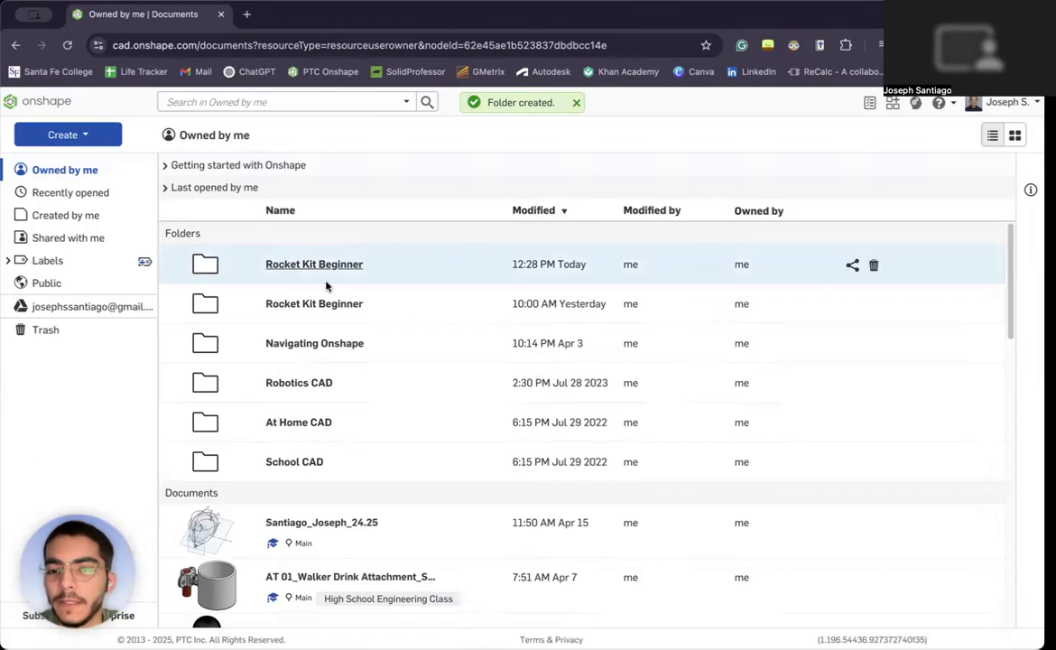
left_click(91, 137)
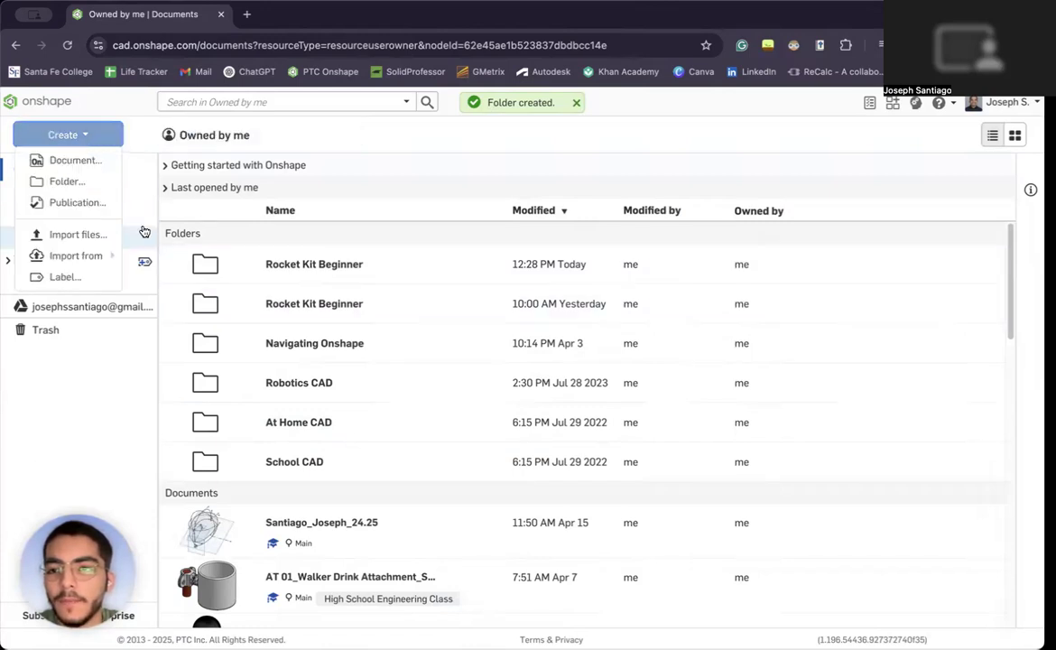
left_click(81, 182)
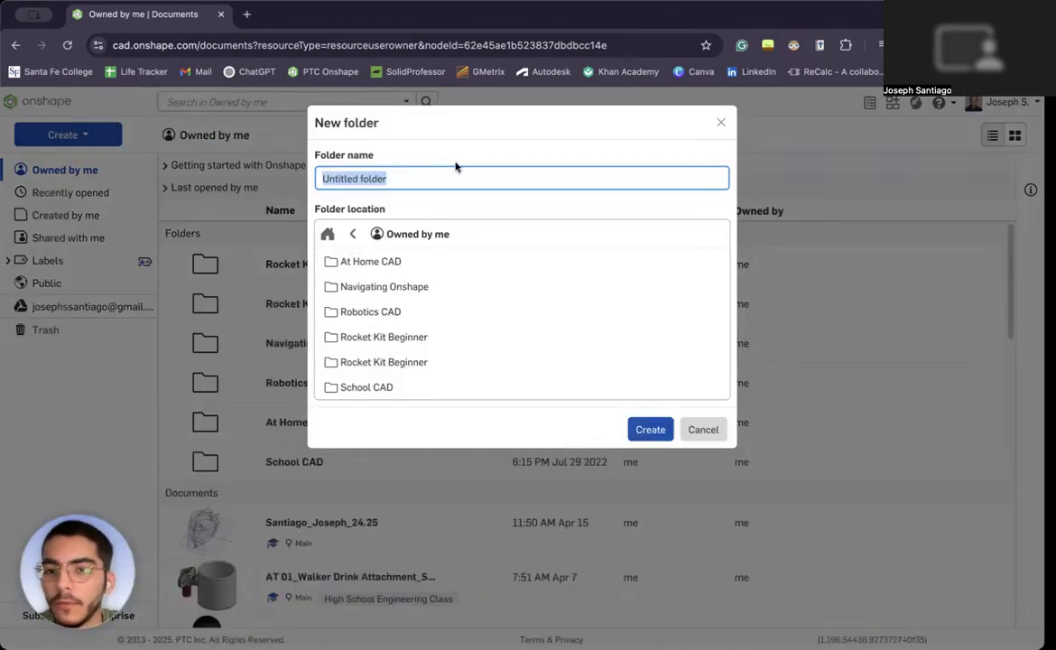
key("Escape")
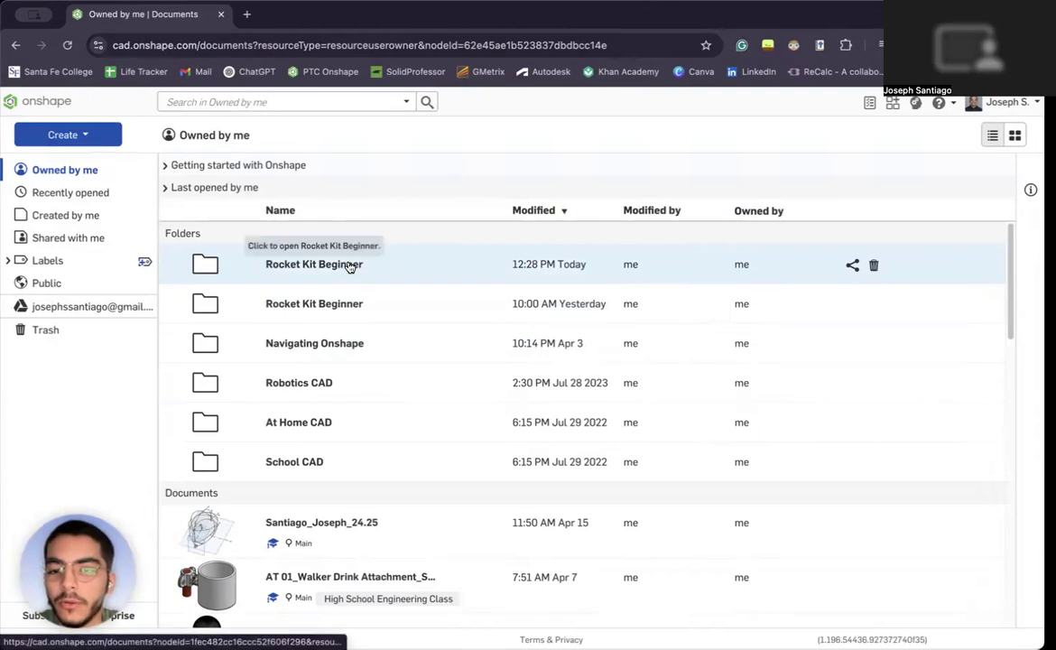
Create a document in the new Rocket Kit Beginner folder, named "Rocket Kit Beginner_Last Name_" followed by the student's first name.
left_click(350, 266)
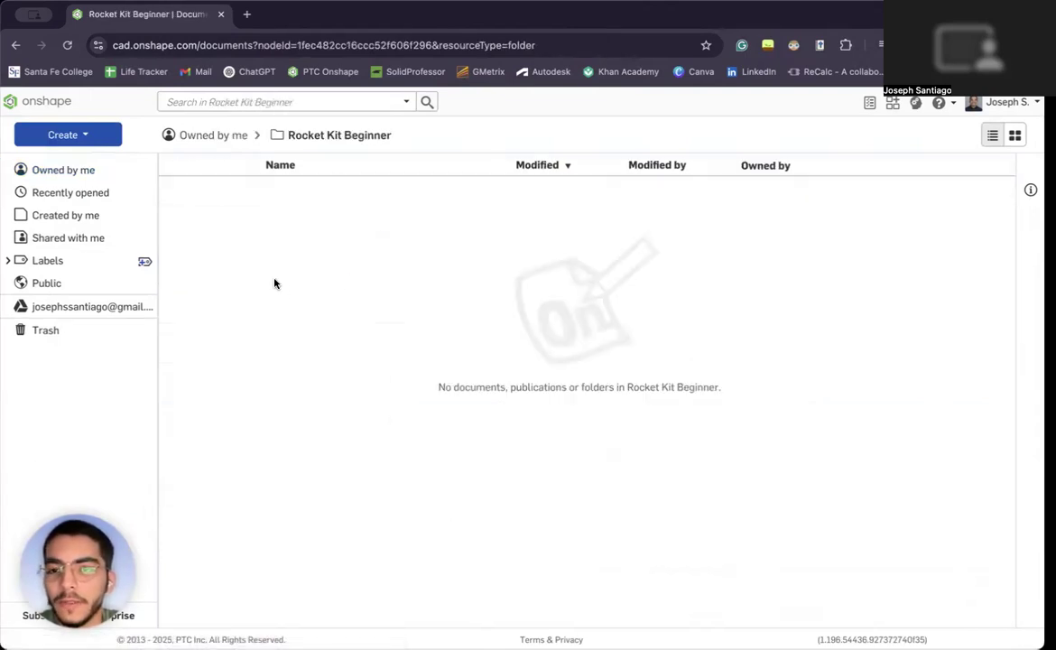
left_click(79, 143)
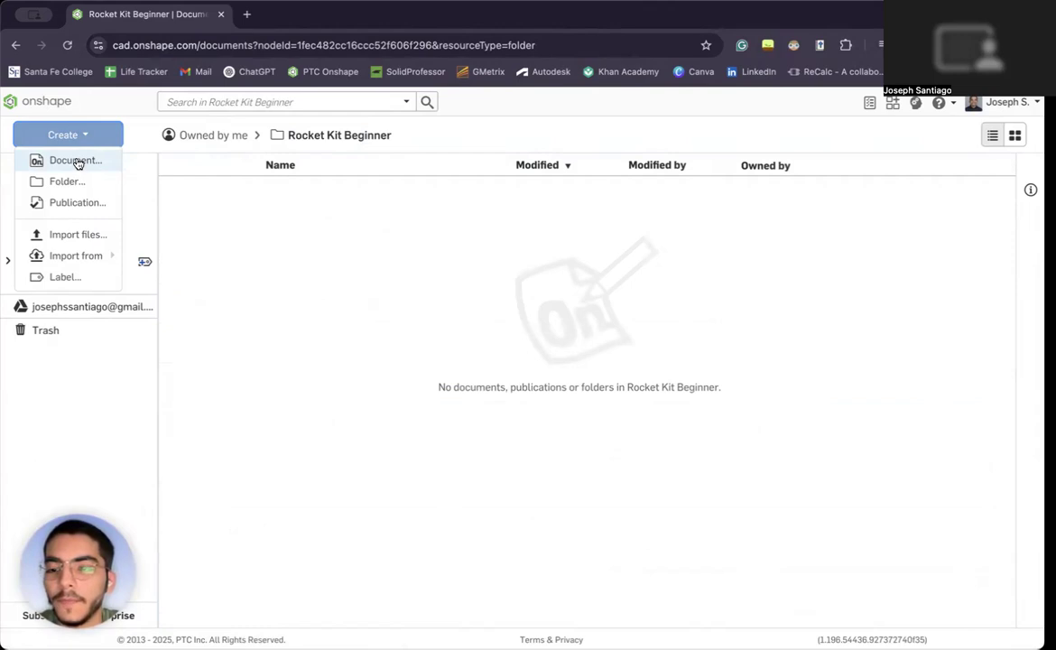
left_click(78, 162)
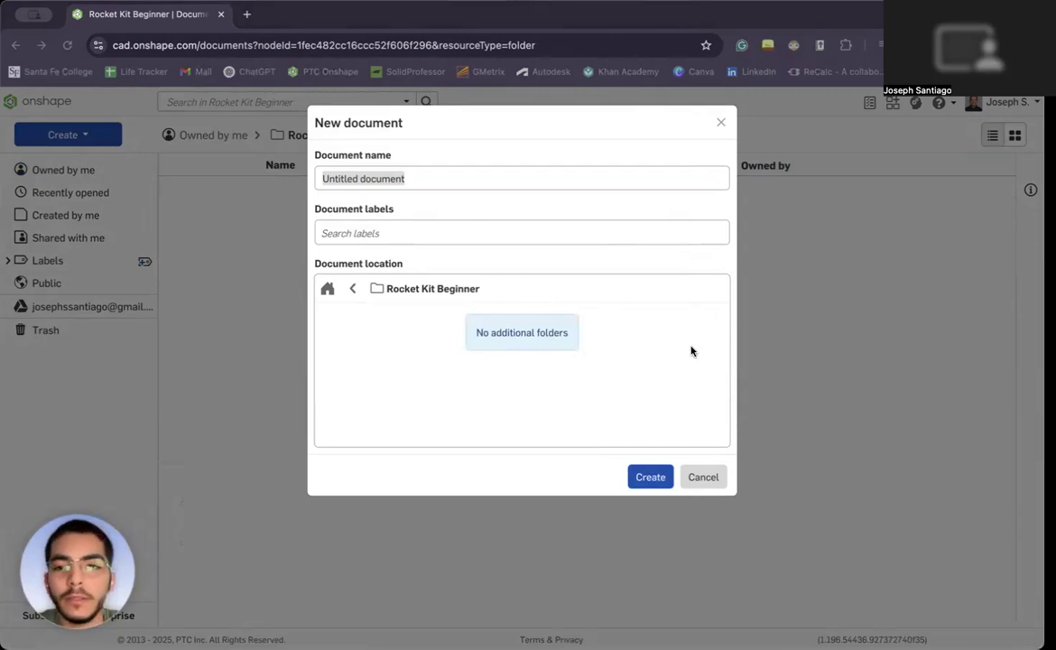
left_click(488, 179)
type("R")
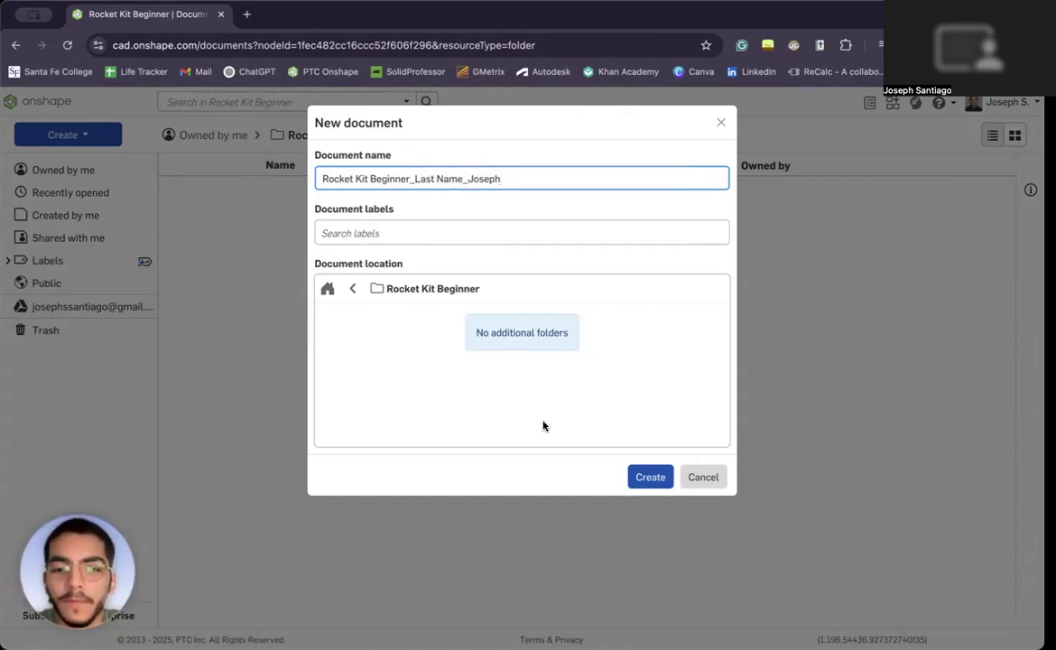
left_click(652, 483)
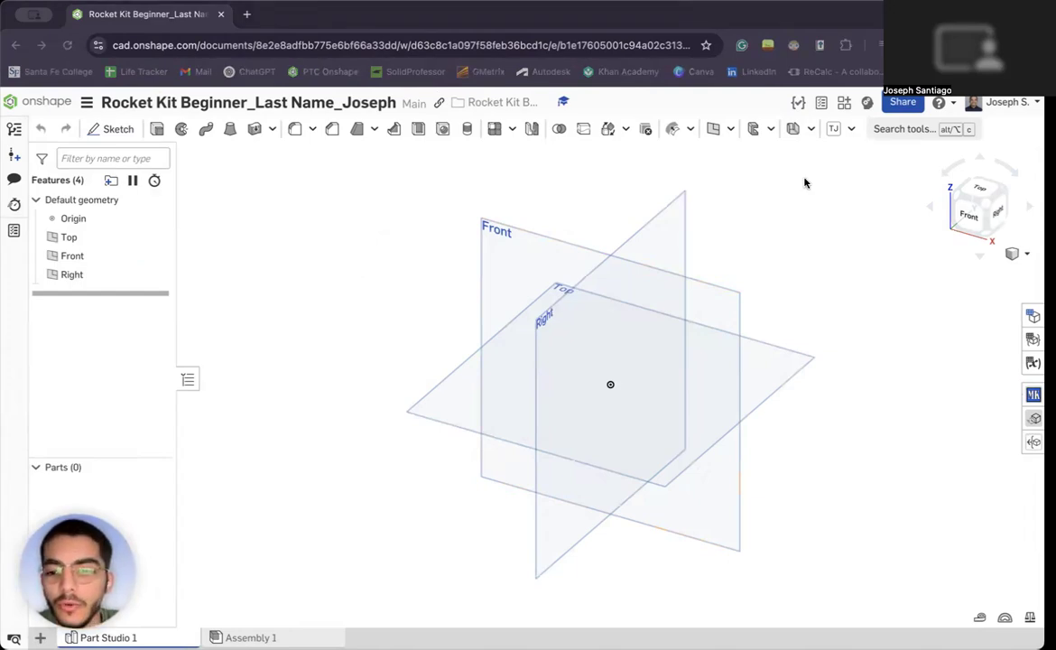
Rename Part Studio 1 as "Rocket Nose Cone".
left_click(342, 275)
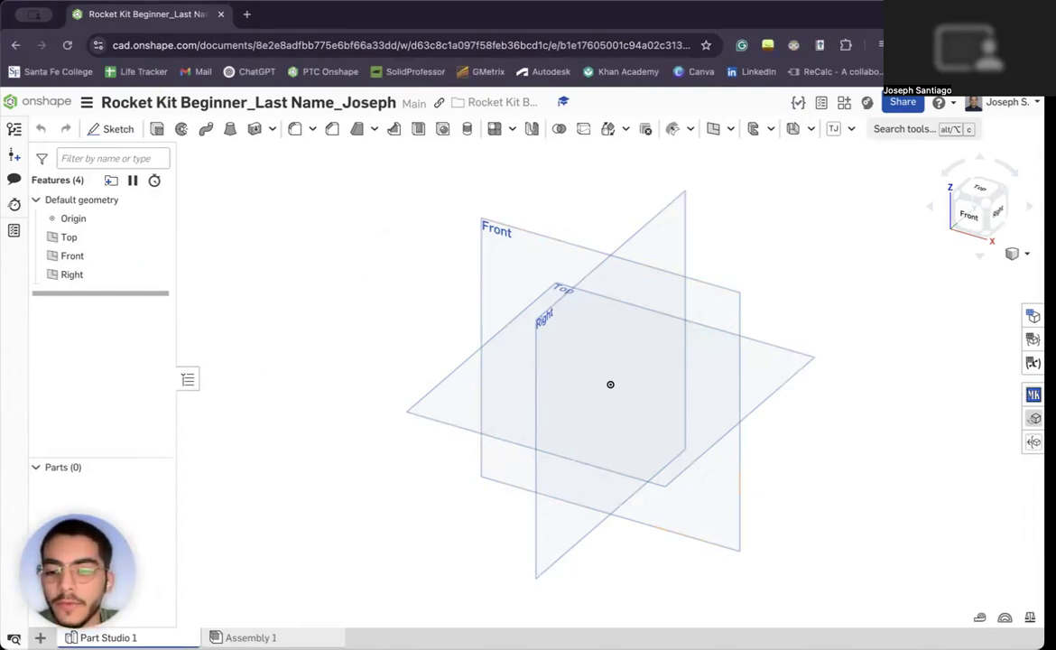
left_click(251, 638)
left_click(107, 637)
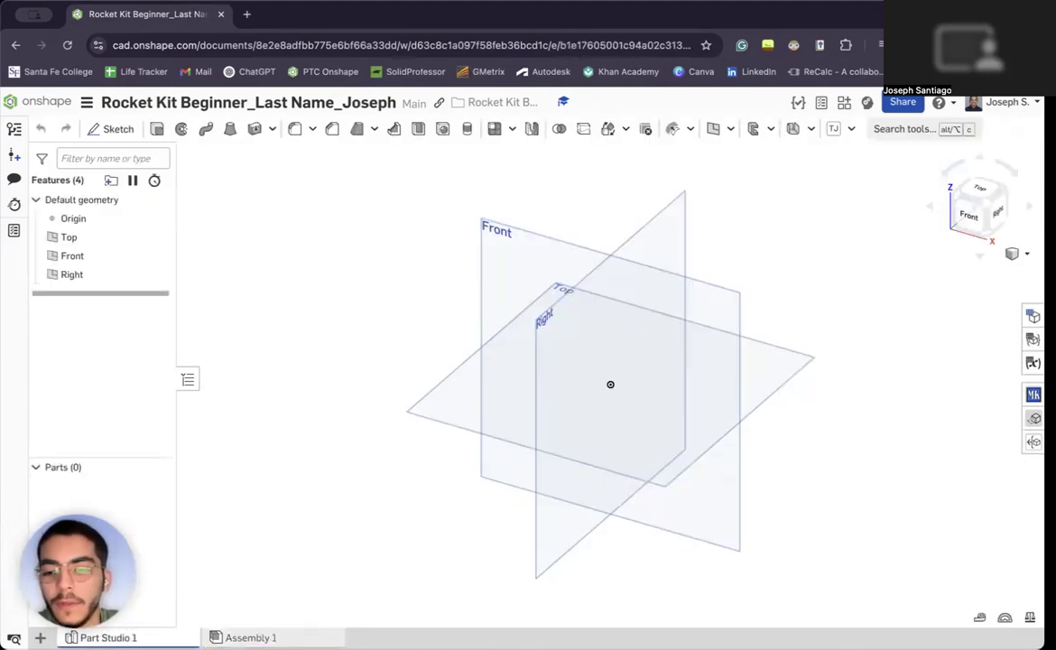
right_click(107, 638)
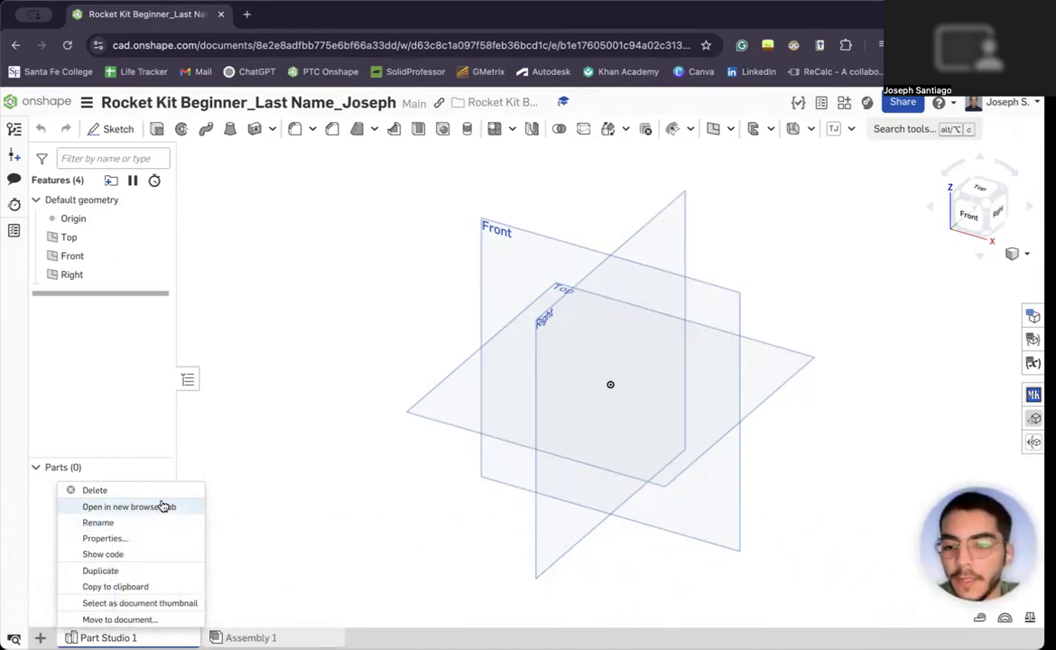
left_click(154, 523)
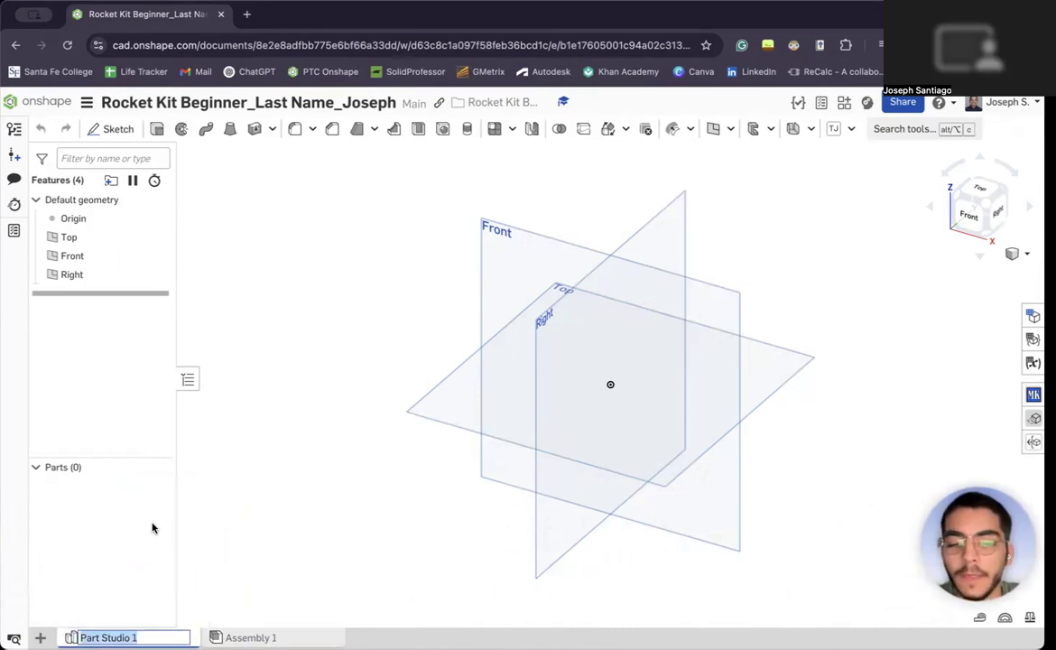
key("BackSpace")
type("Rocket Nose Cone")
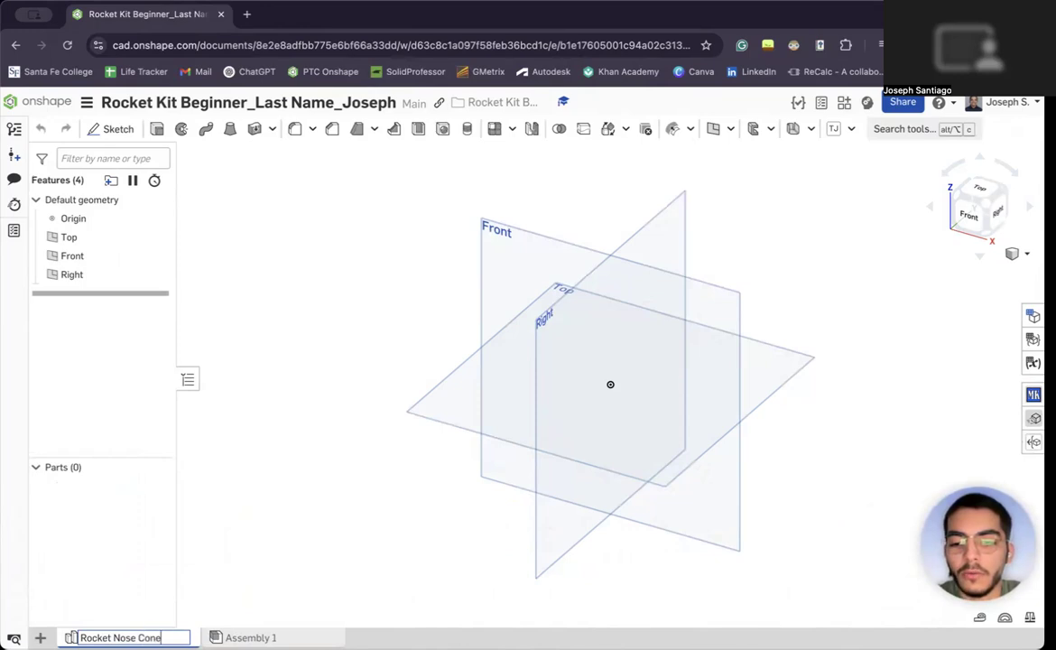
key("Return")
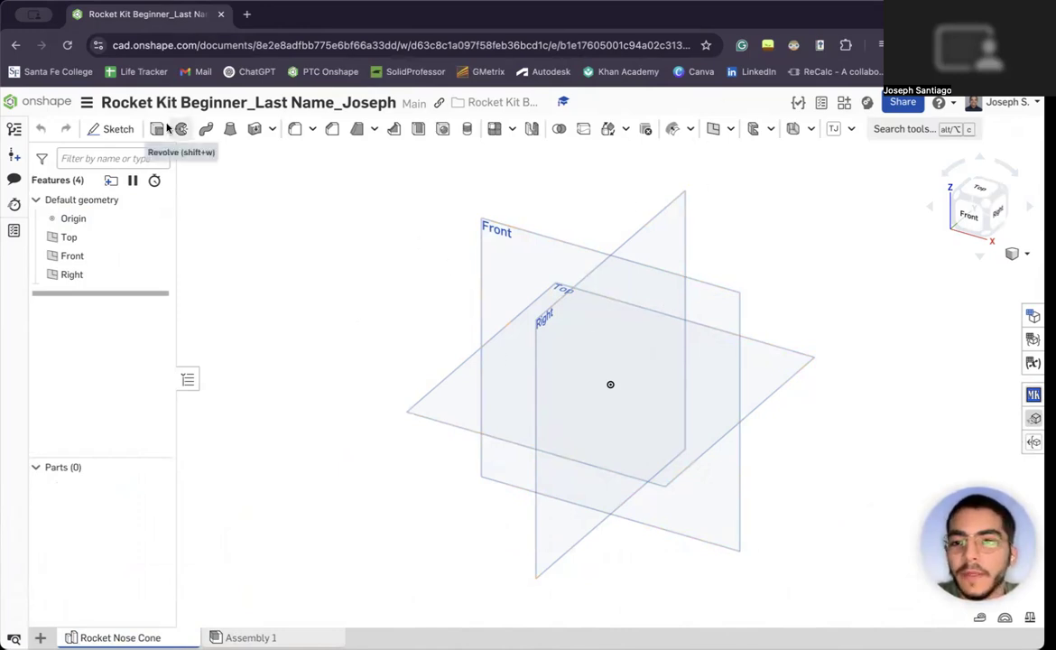
Start a new sketch on the Front plane and view it straight from the front.
left_click(114, 133)
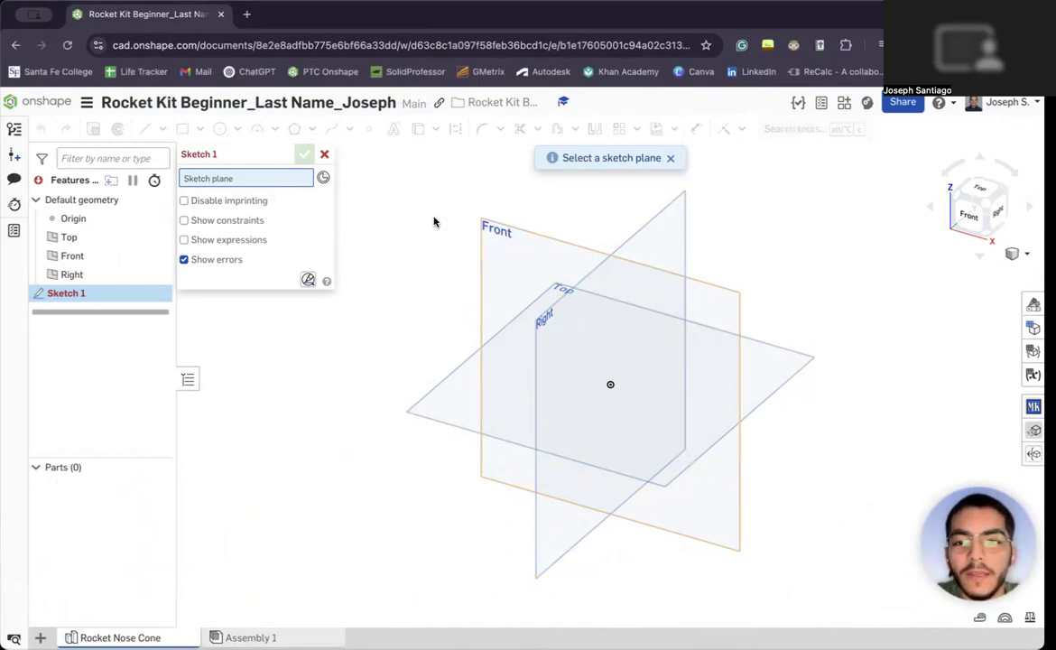
left_click(495, 276)
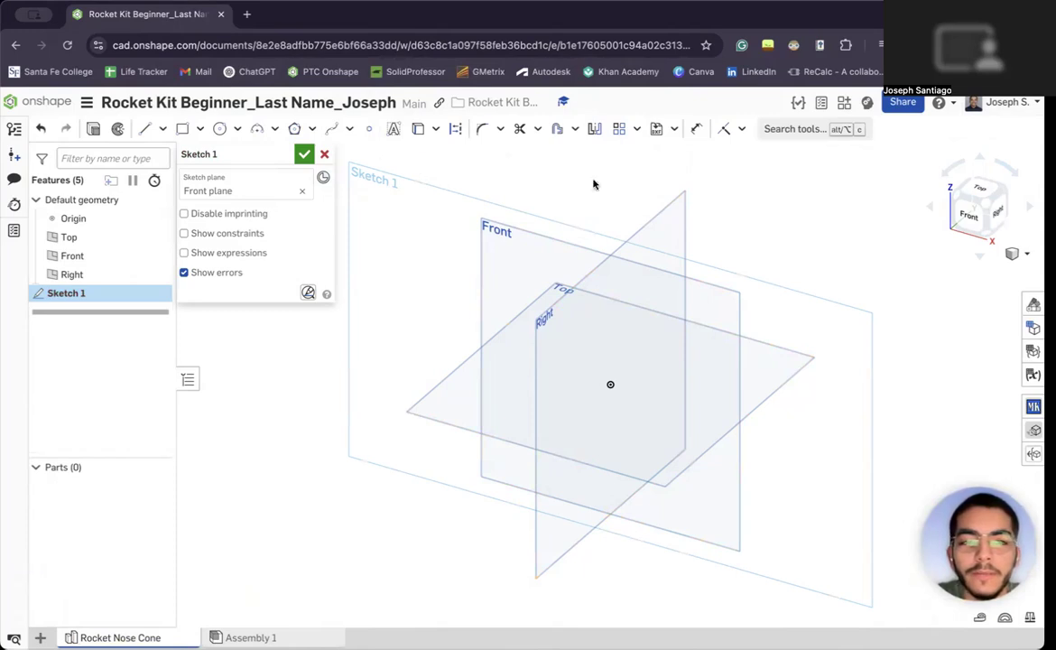
left_click(975, 221)
scroll(622, 304, "up", 2)
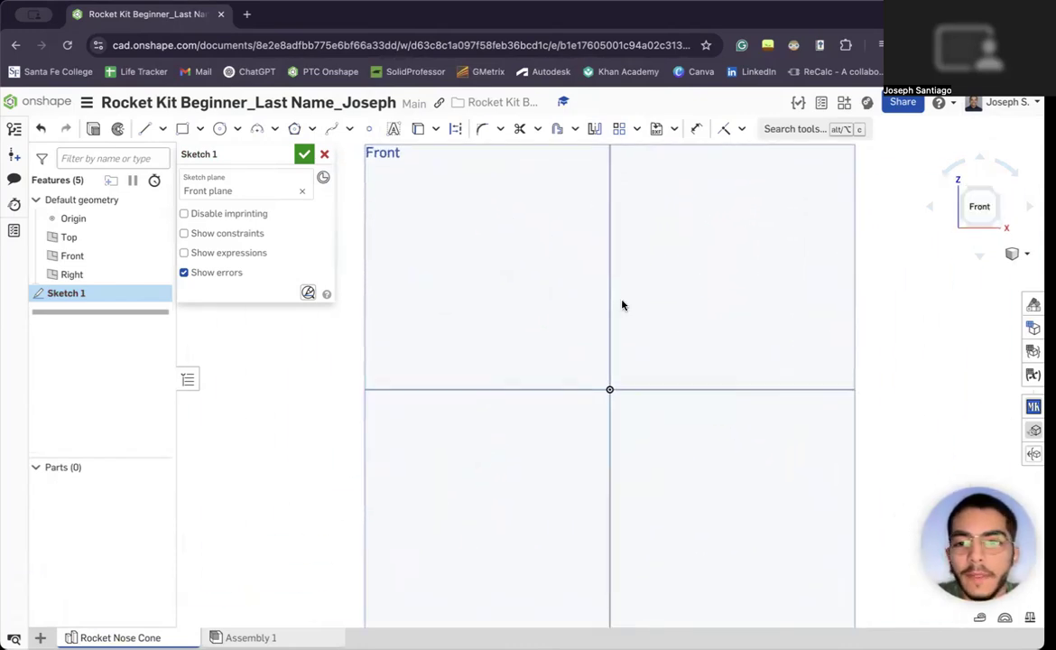
scroll(619, 305, "down", 4)
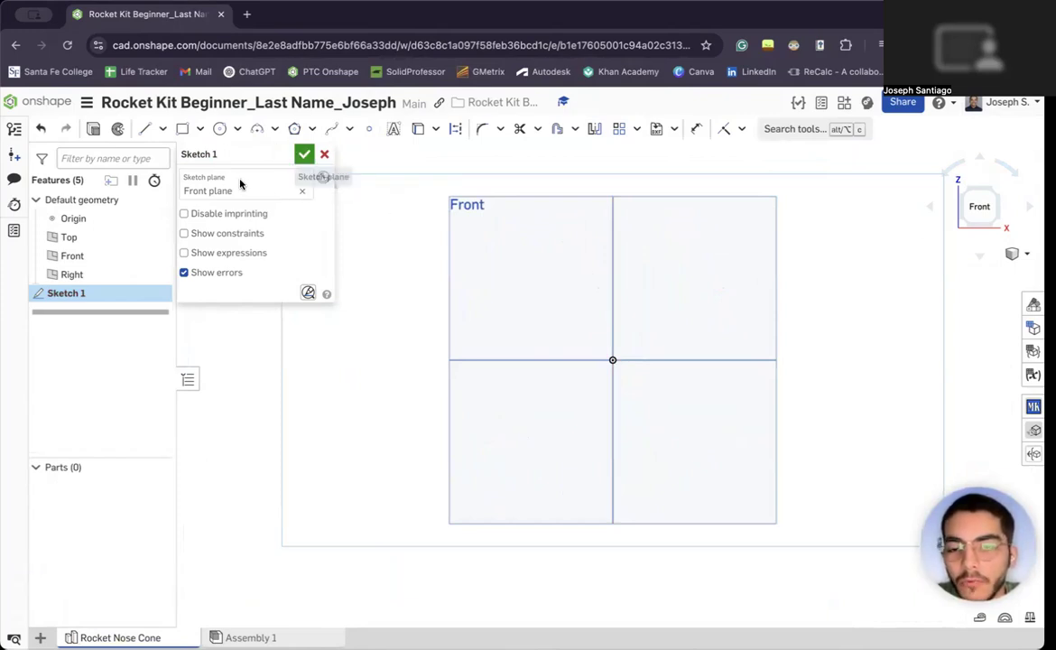
Rename the open sketch as "Base Sketch".
left_click(285, 157)
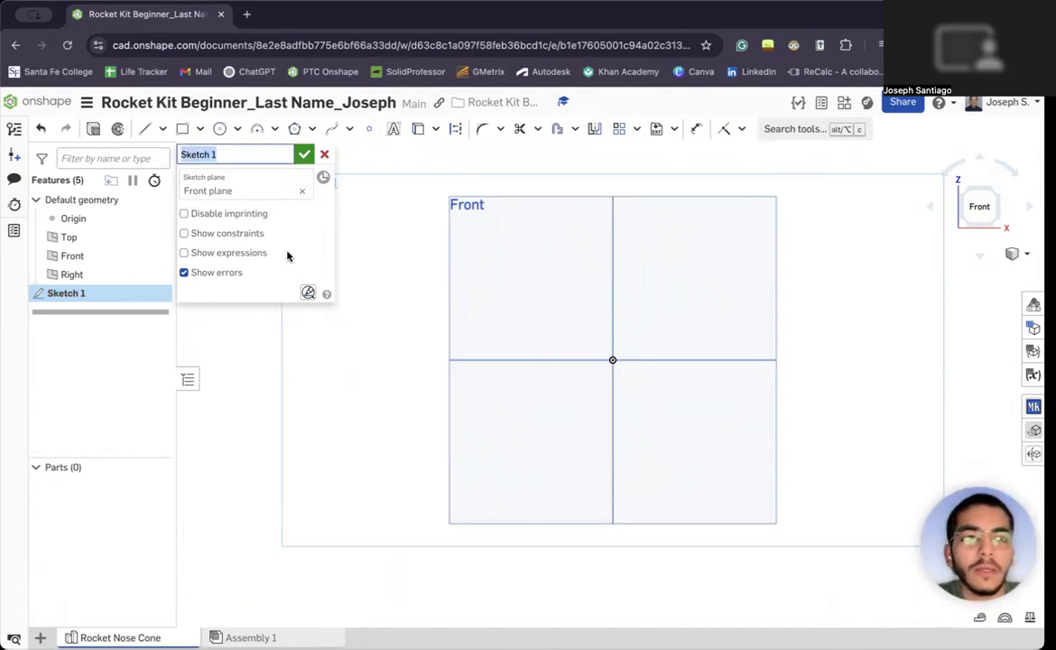
type("Base")
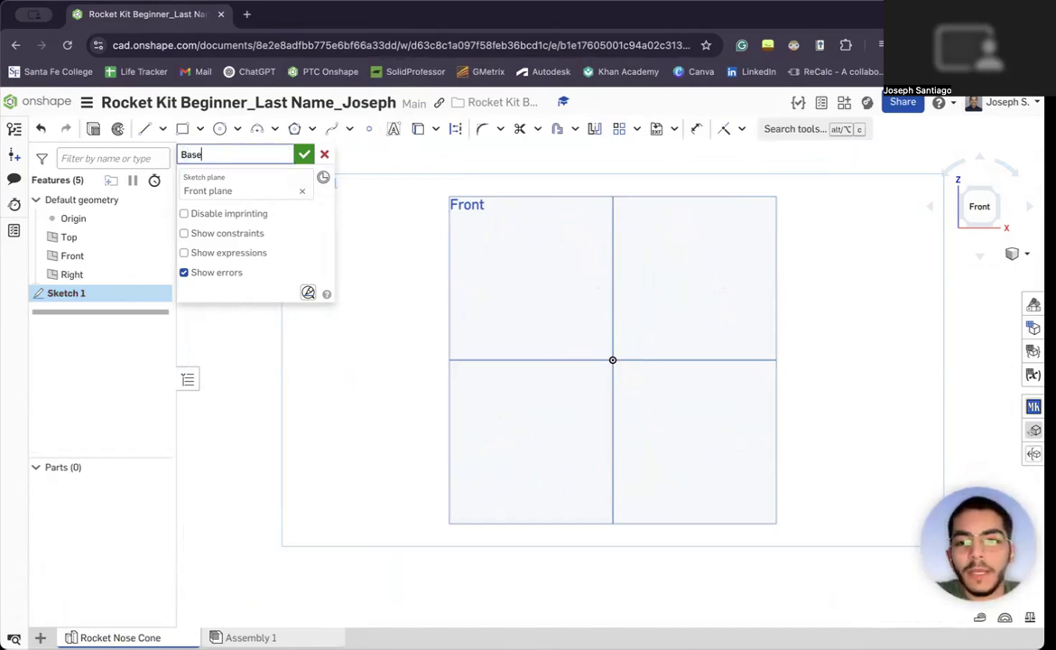
key("Return")
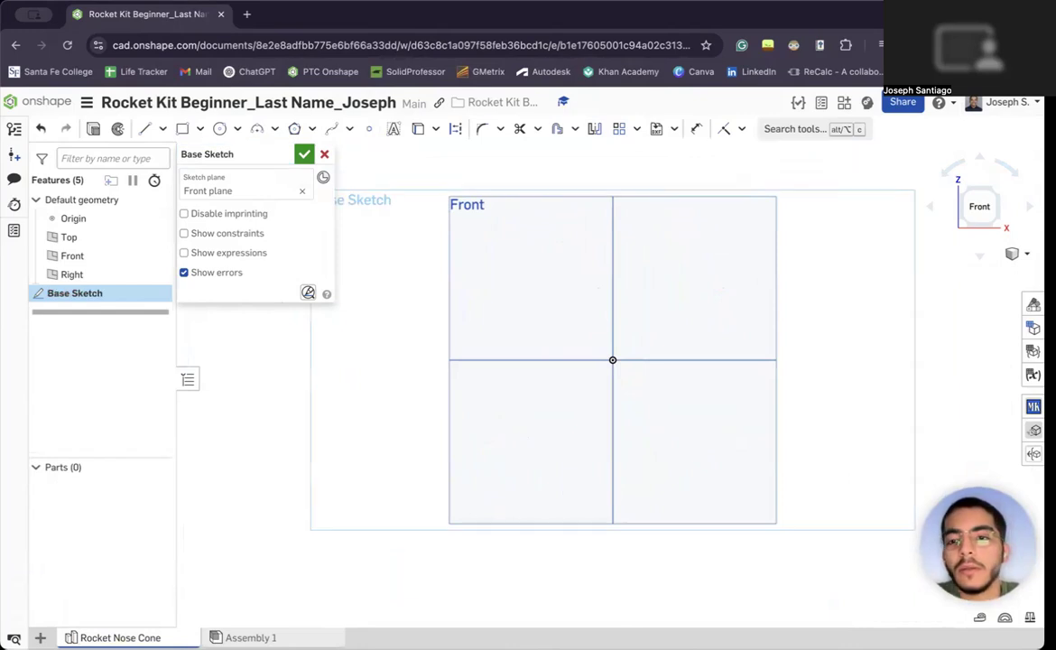
right_click(358, 137)
left_click(448, 336)
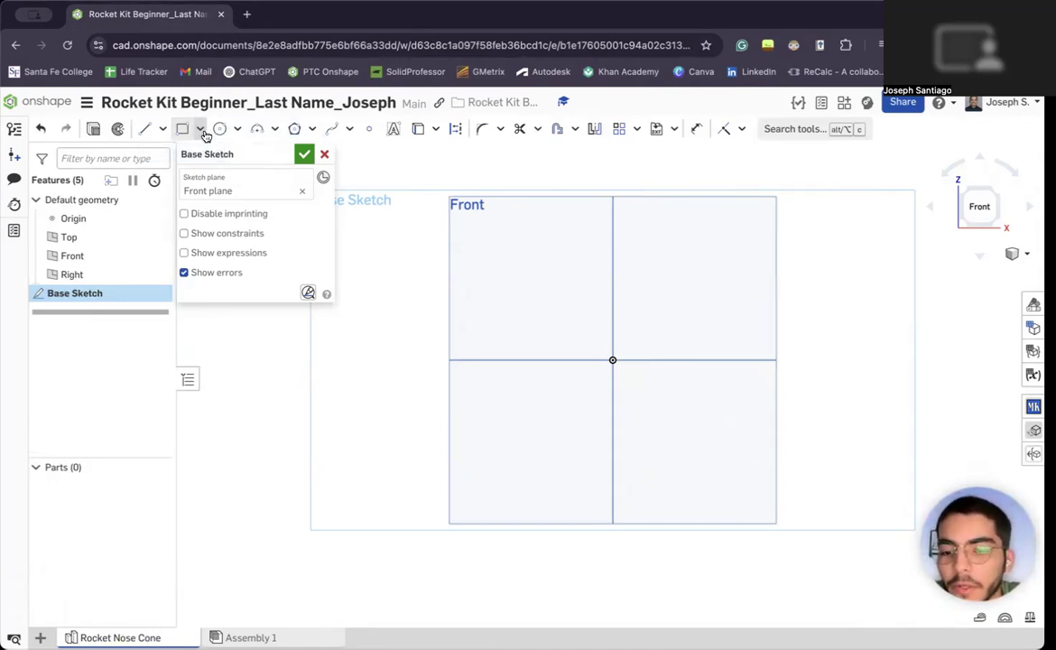
left_click(201, 131)
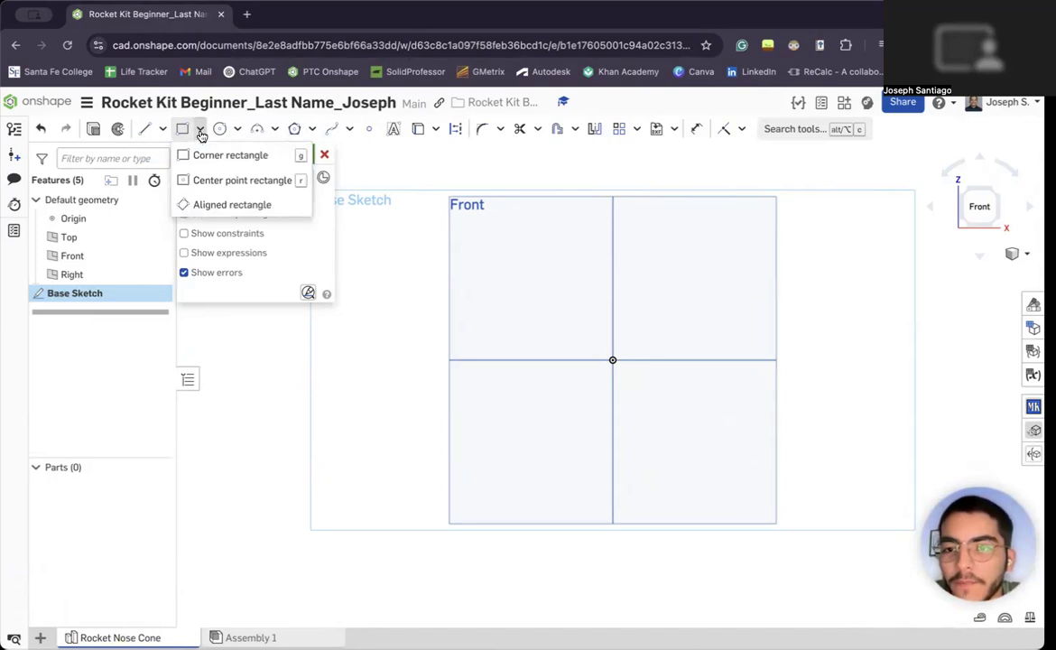
left_click(209, 182)
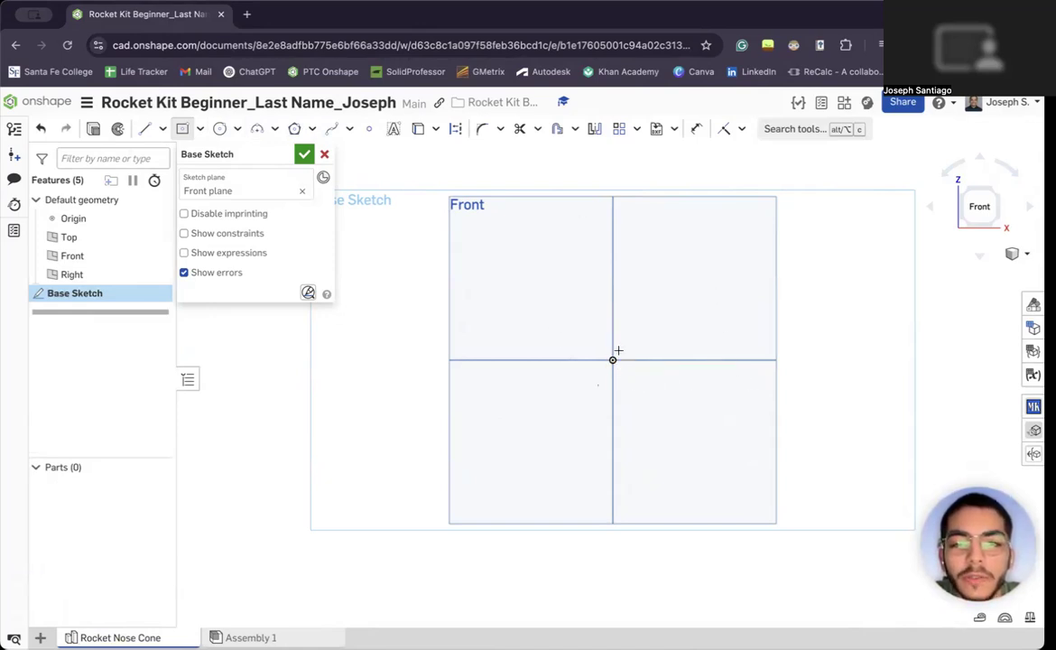
scroll(632, 382, "down", 5)
scroll(636, 382, "up", 10)
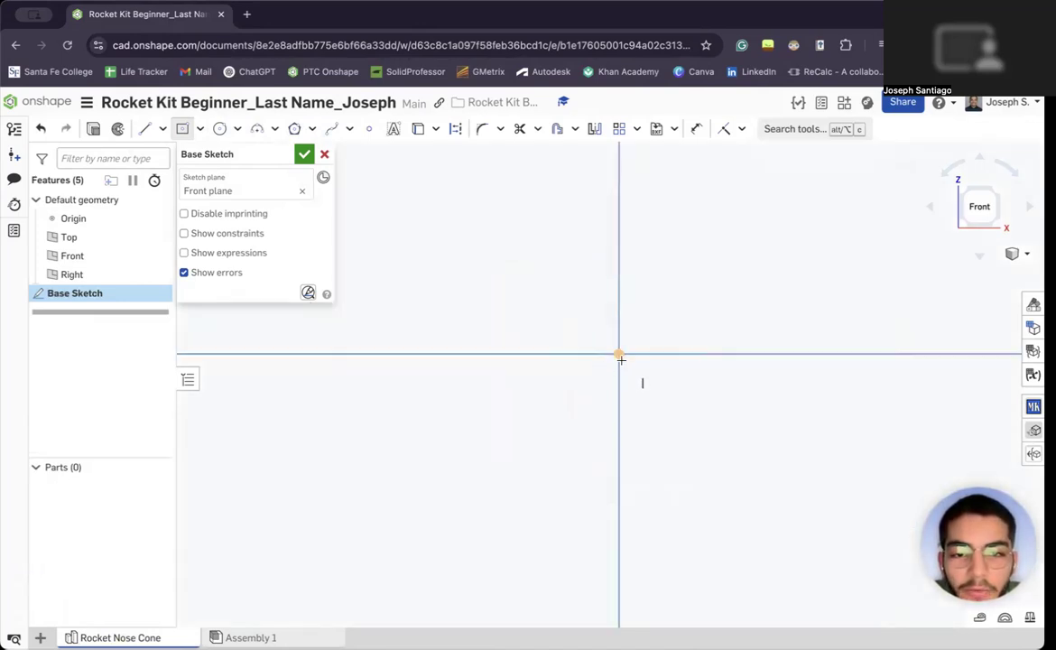
scroll(641, 379, "down", 5)
middle_click_drag(643, 370, 597, 415)
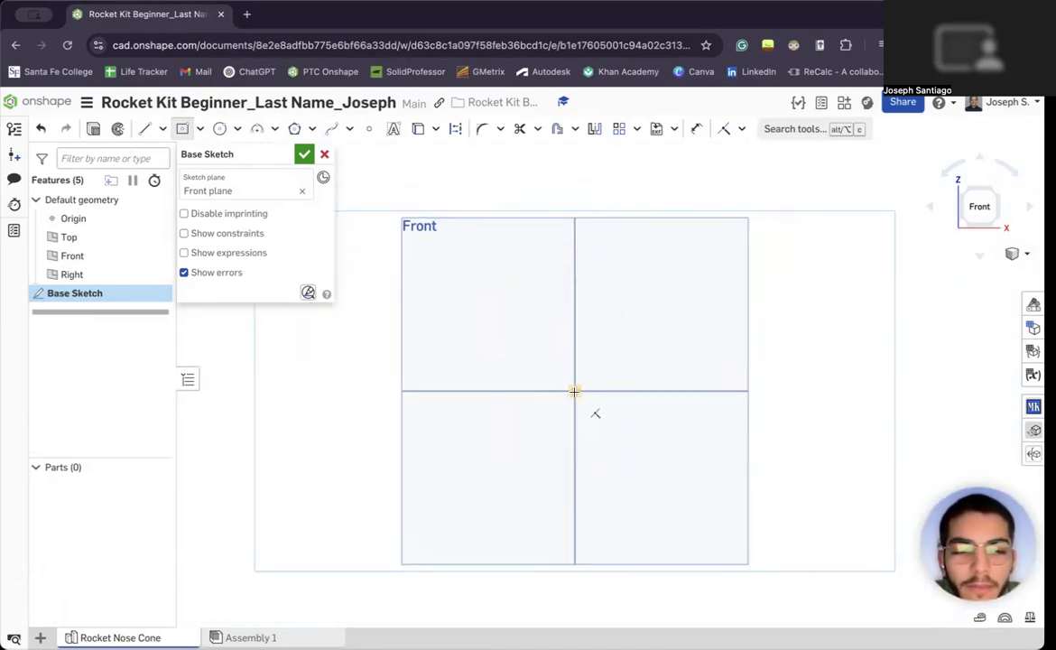
left_click(574, 391)
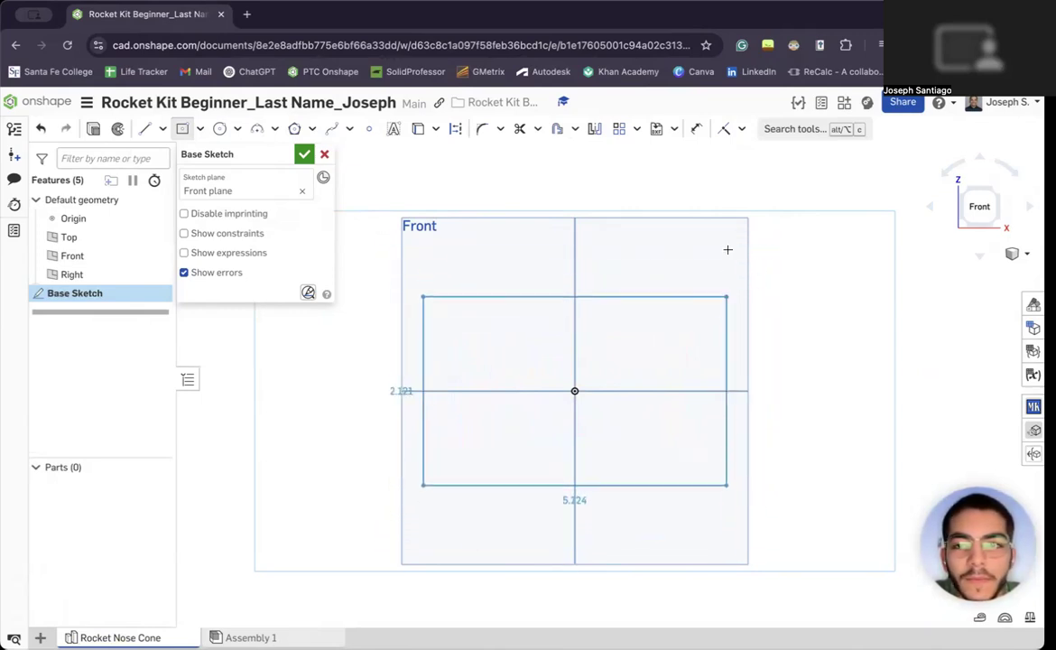
key("Escape")
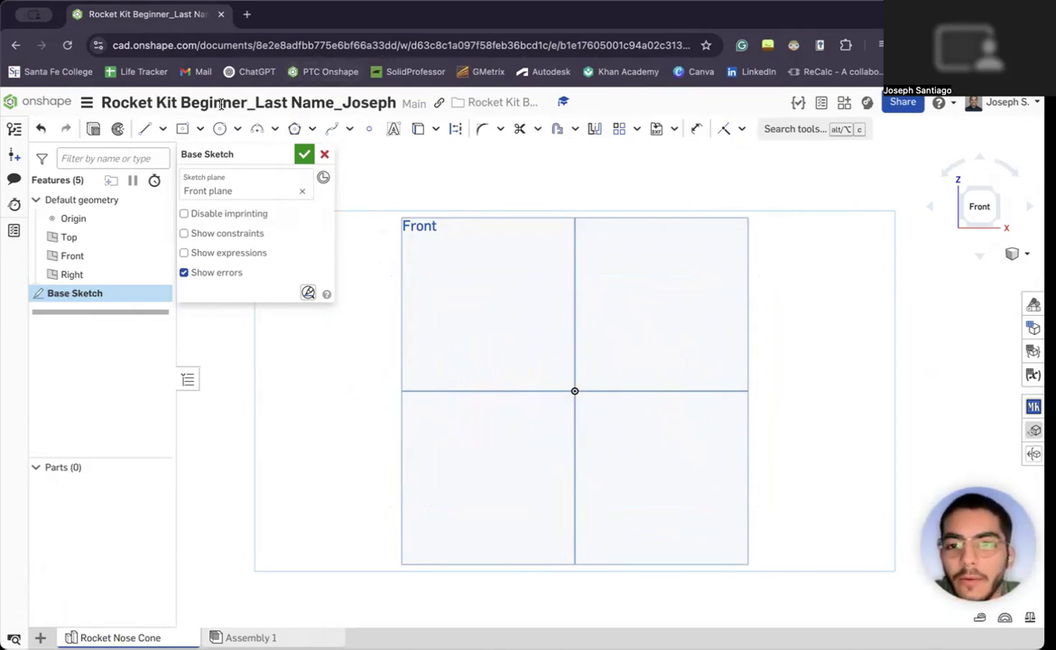
Draw a construction center point rectangle centred on the origin, about 5.1 in wide and 2.8 in high.
left_click(450, 133)
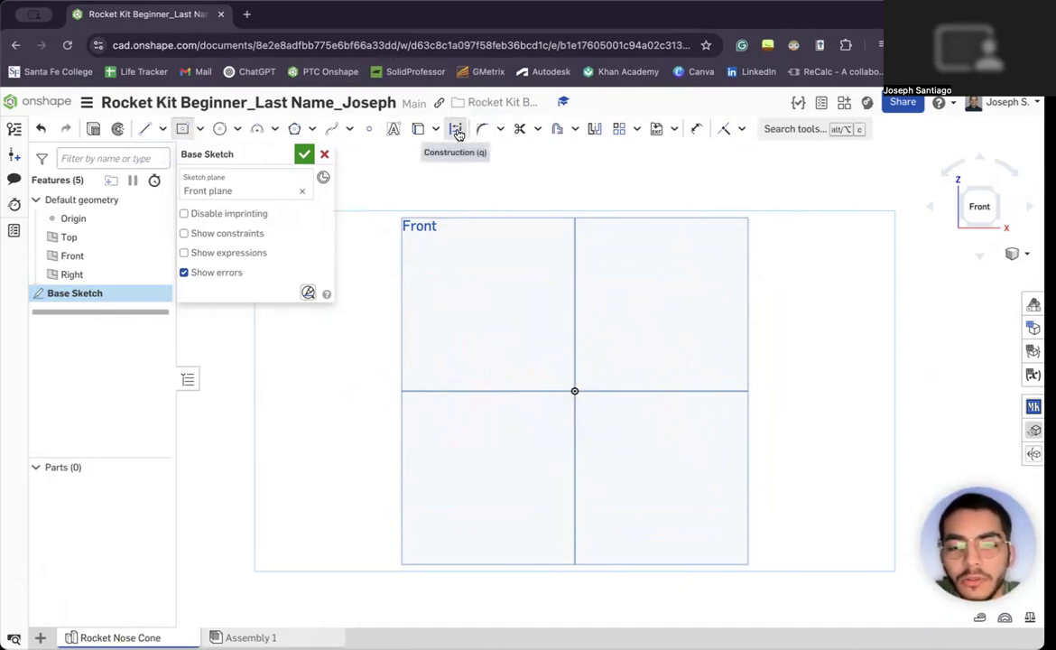
left_click(182, 131)
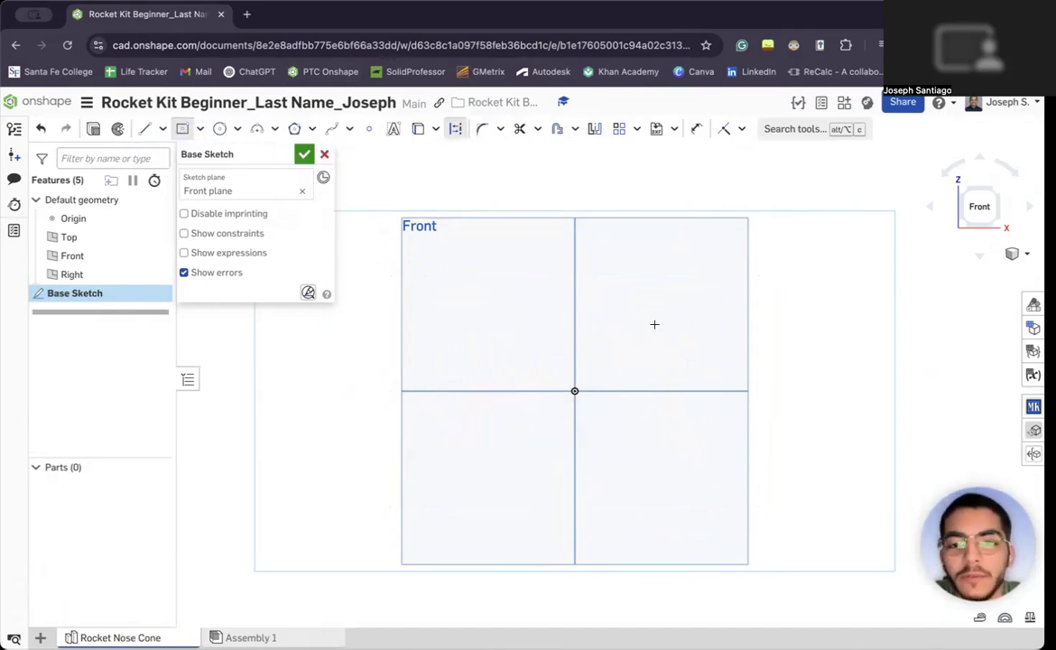
left_click(576, 392)
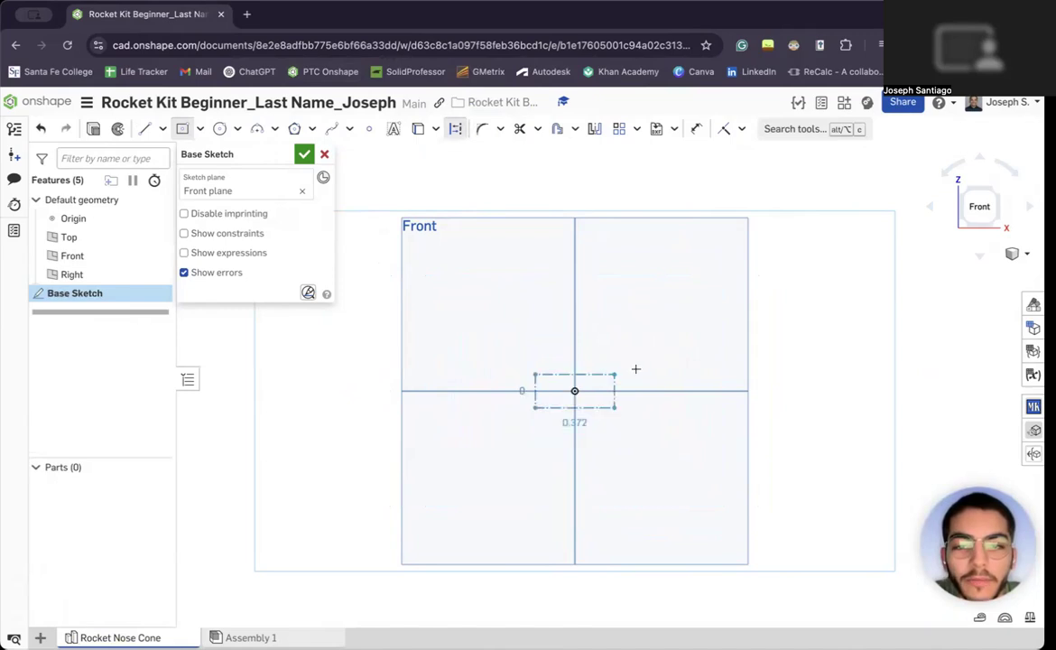
left_click(722, 309)
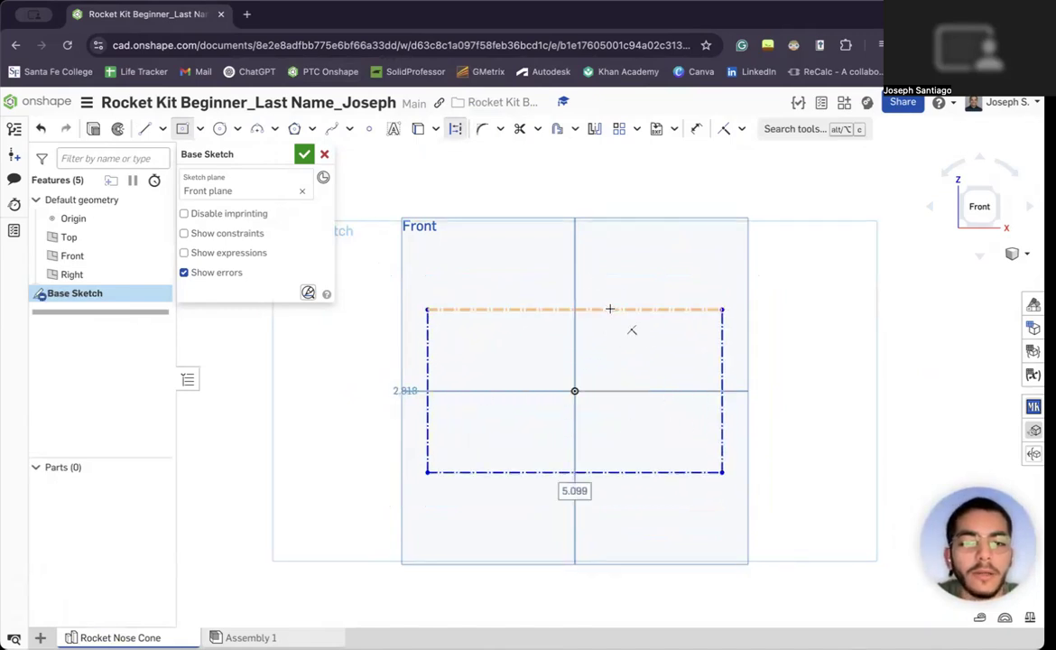
key("Escape")
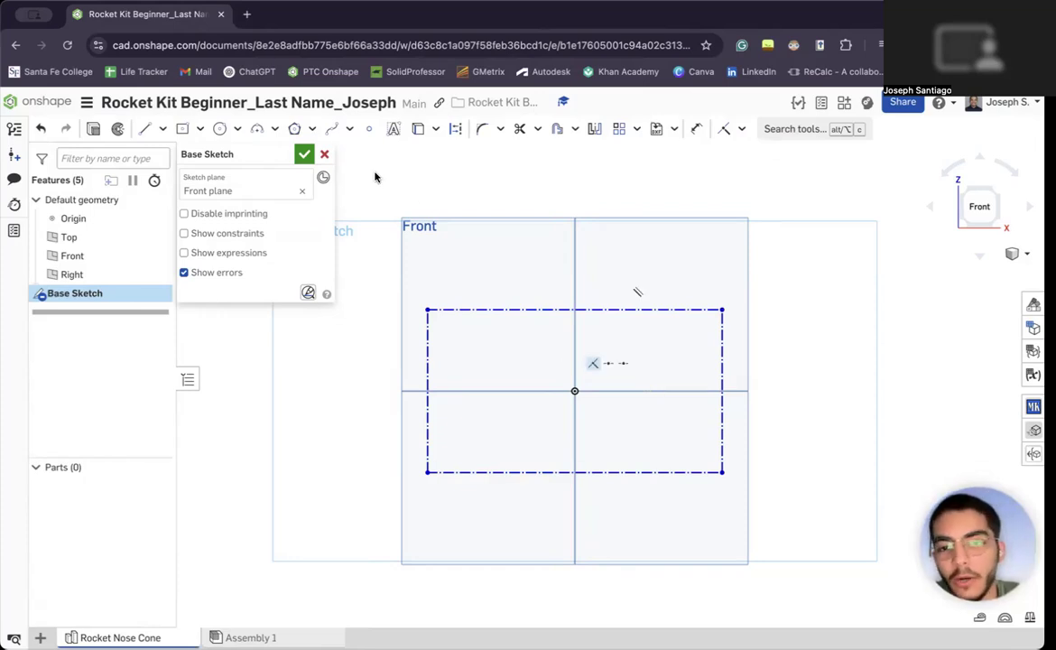
left_click(304, 154)
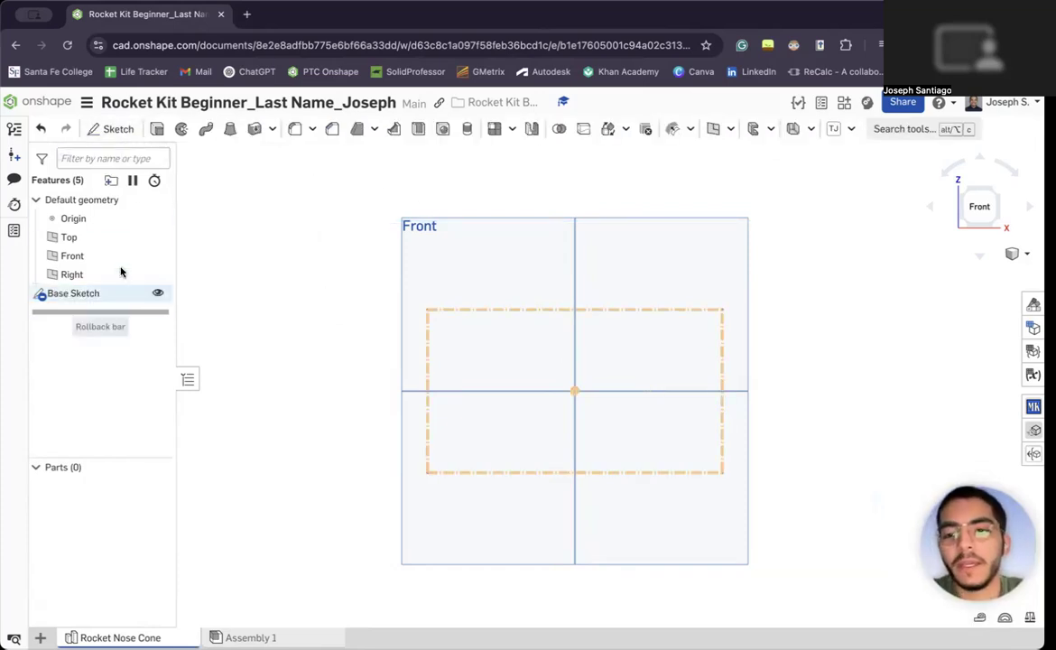
left_click(156, 129)
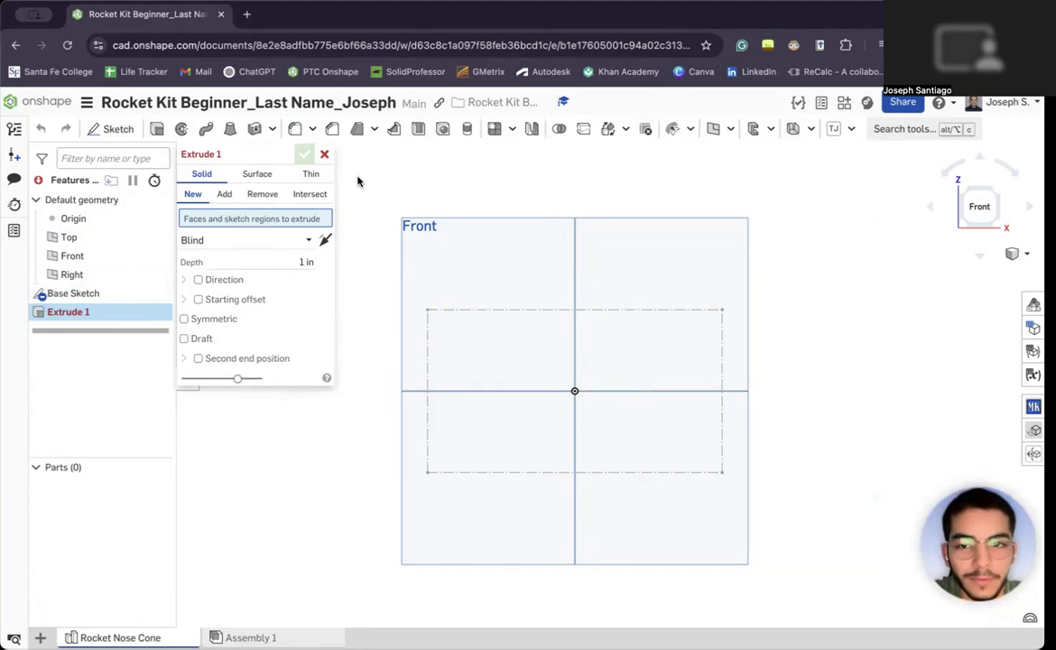
left_click(324, 154)
double_click(74, 294)
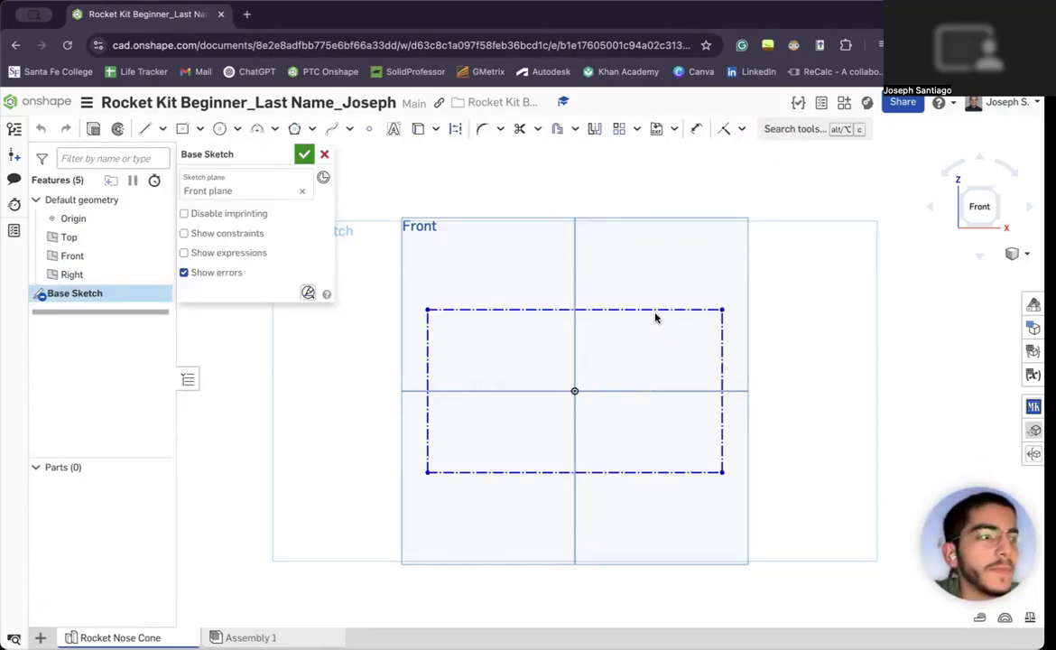
Dimension the bottom edge of the construction rectangle to a width of 1 in.
key("d")
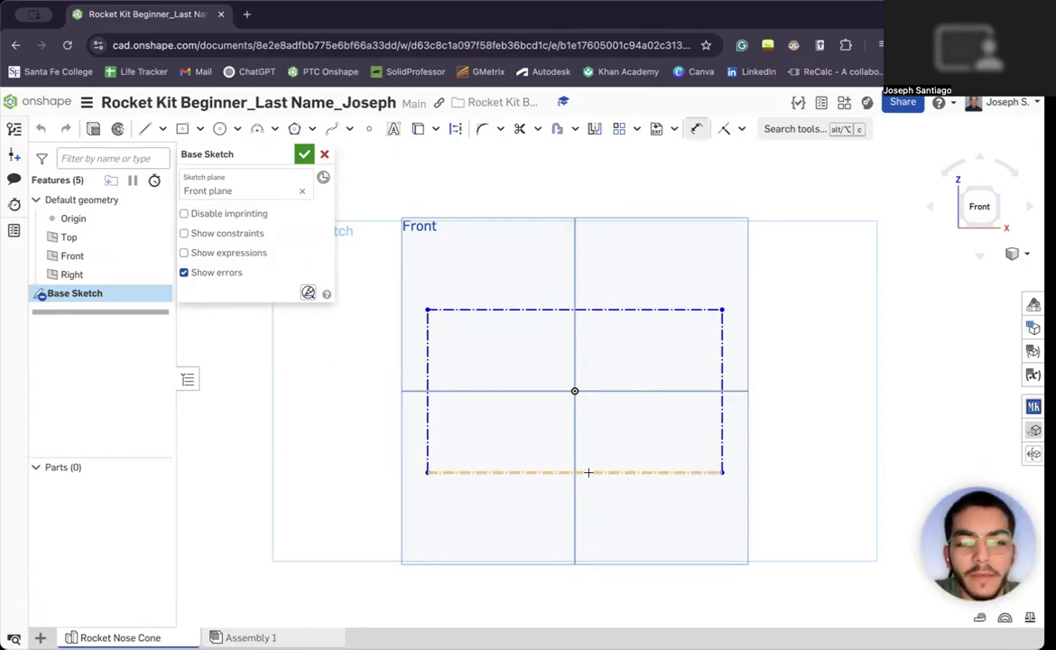
left_click(587, 471)
left_click(588, 498)
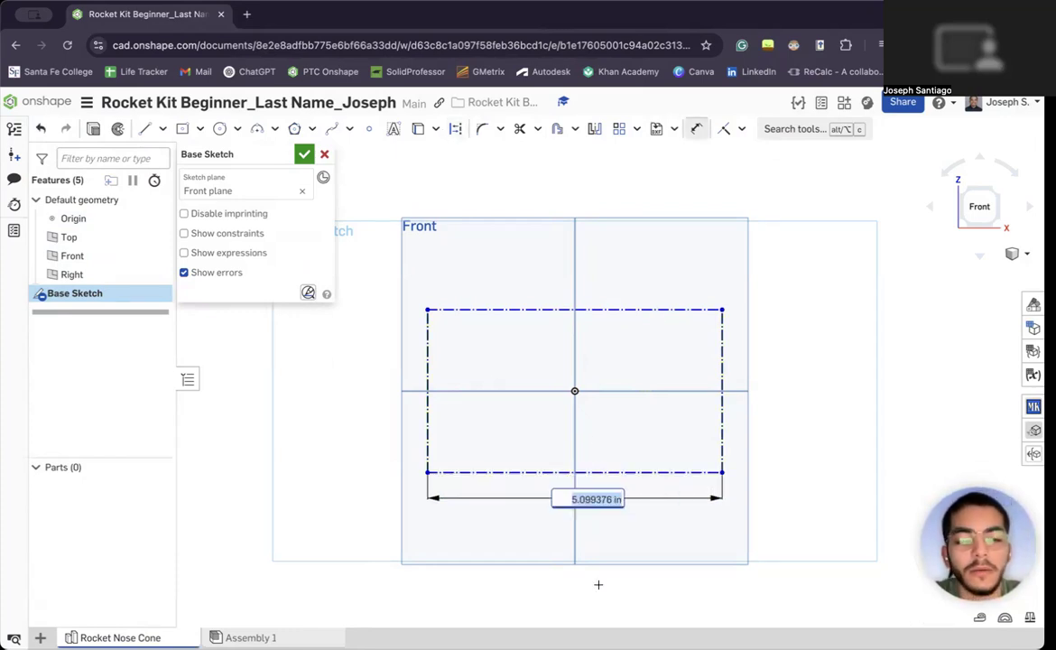
type("1")
key("Return")
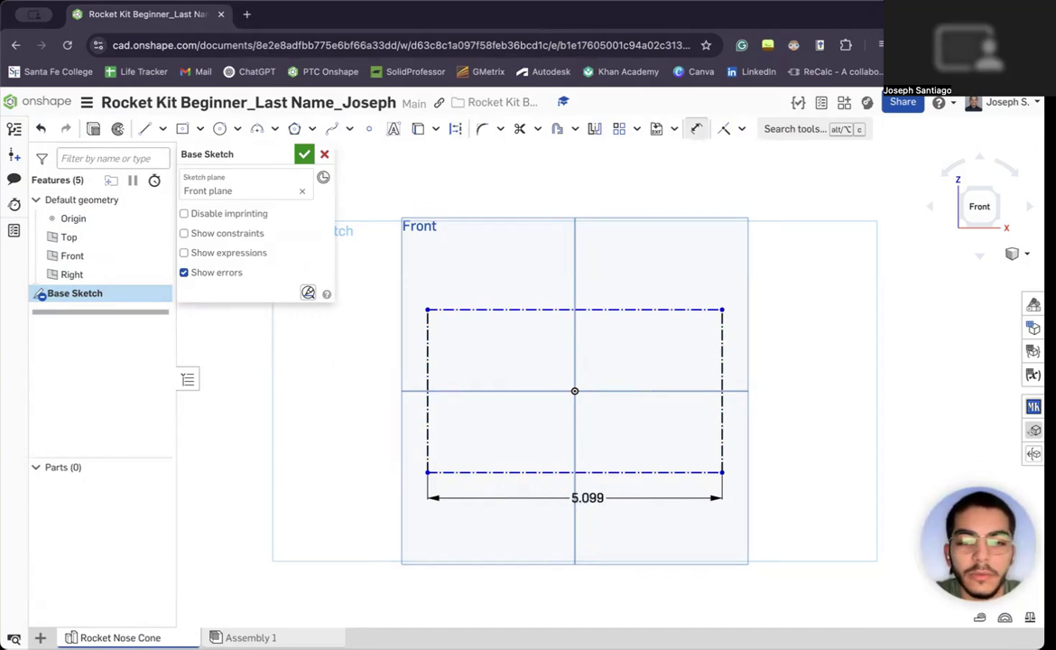
Dimension the right edge of the construction rectangle to a height of 0.5 in.
scroll(621, 333, "up", 1)
scroll(621, 333, "up", 5)
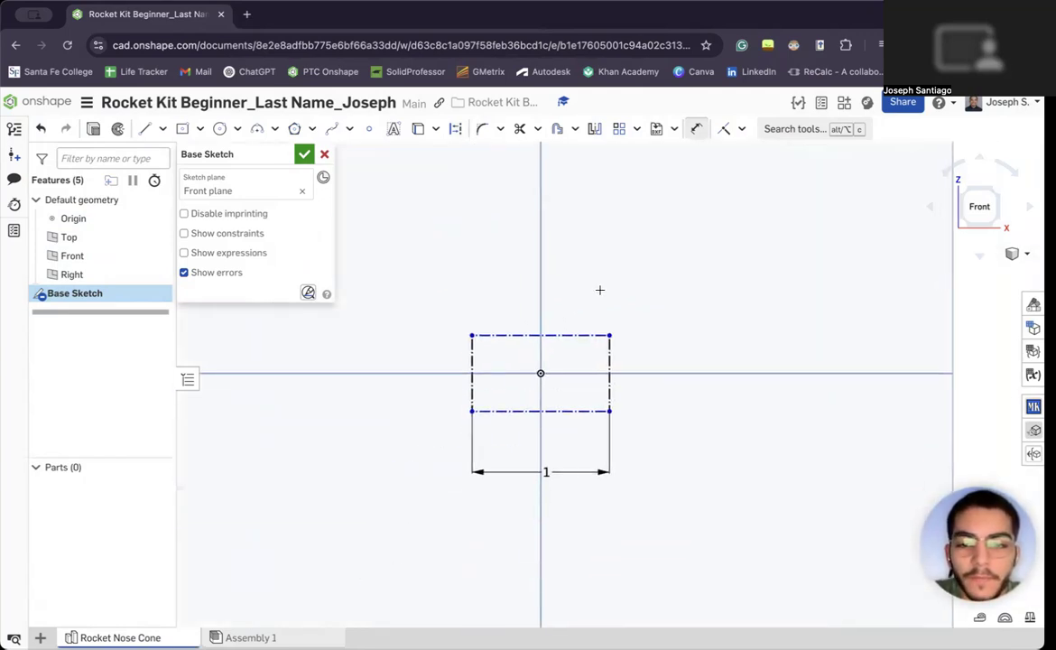
left_click(618, 352)
left_click(645, 360)
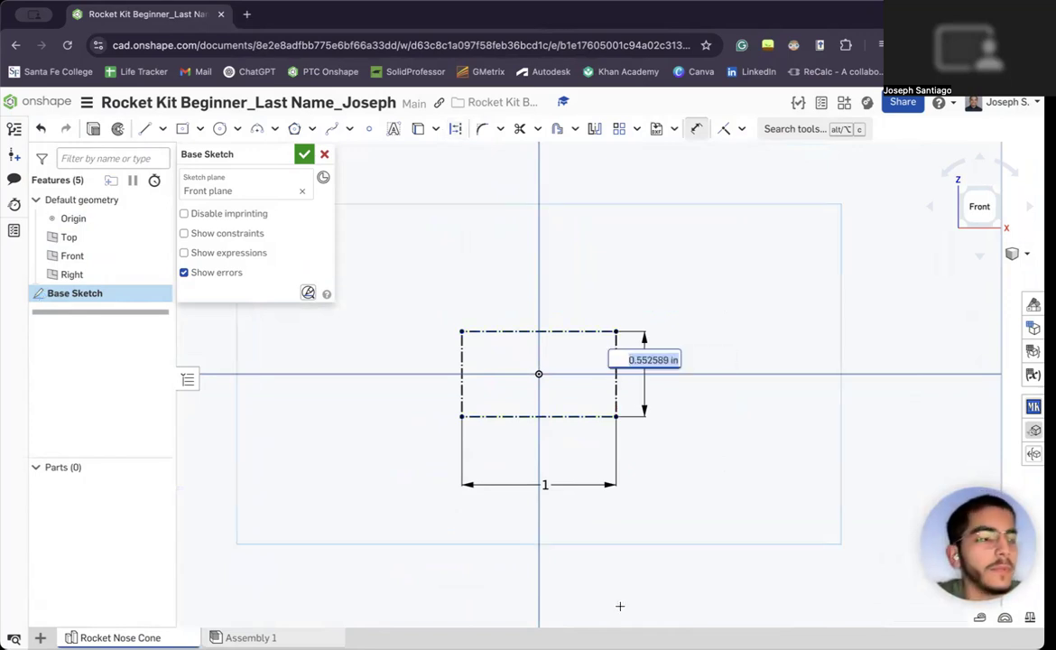
type("0.5")
key("Return")
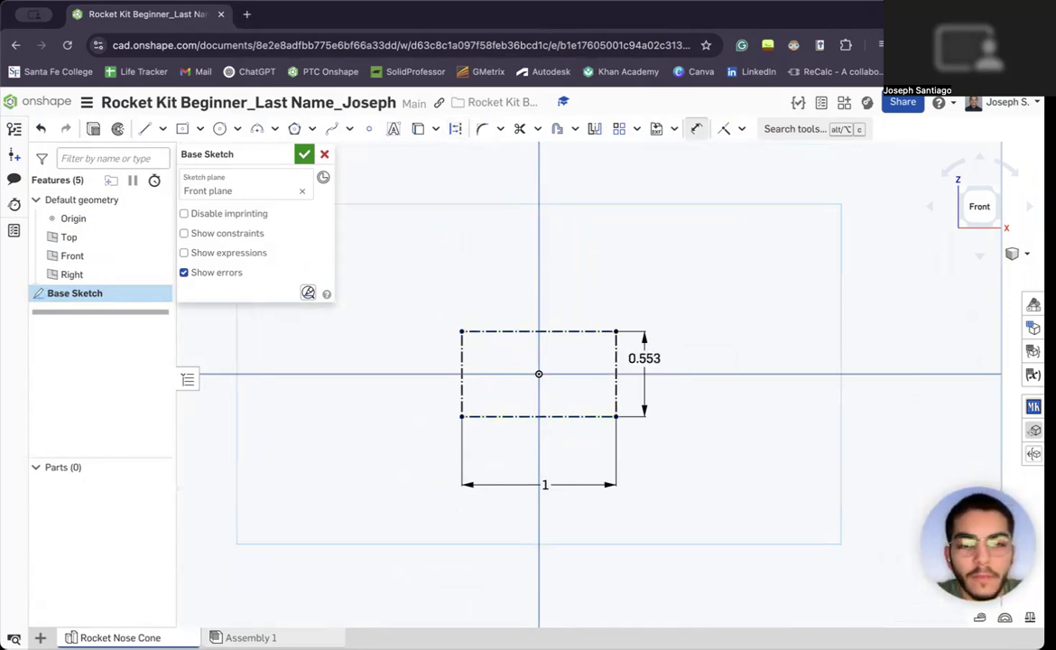
Move the width and height dimensions closer to the rectangle's edges.
scroll(456, 413, "down", 2)
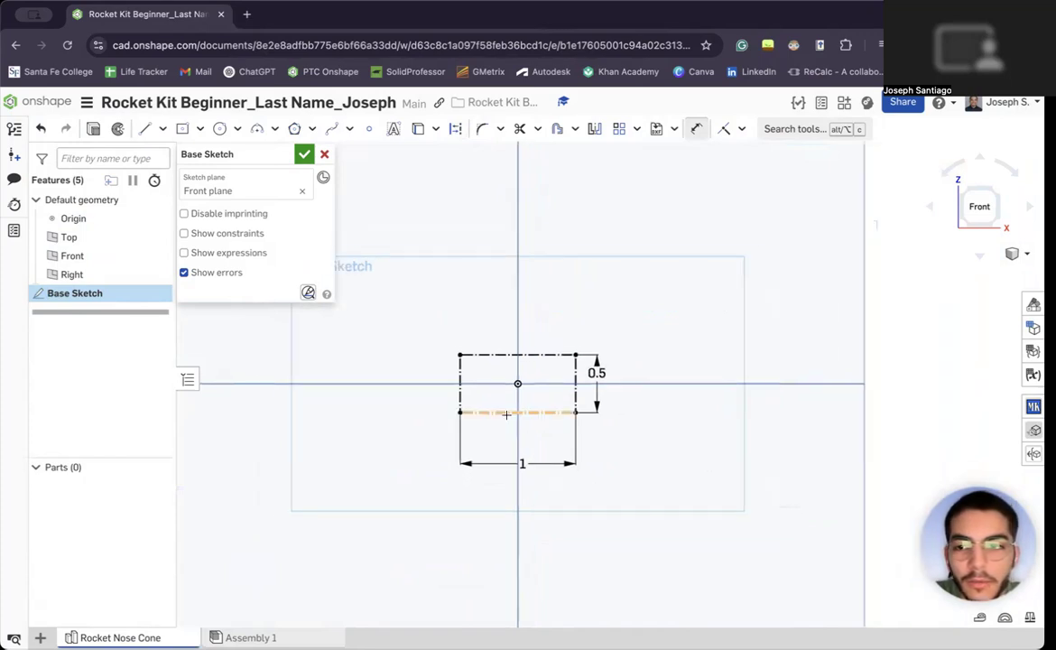
scroll(506, 416, "up", 3)
scroll(520, 352, "up", 3)
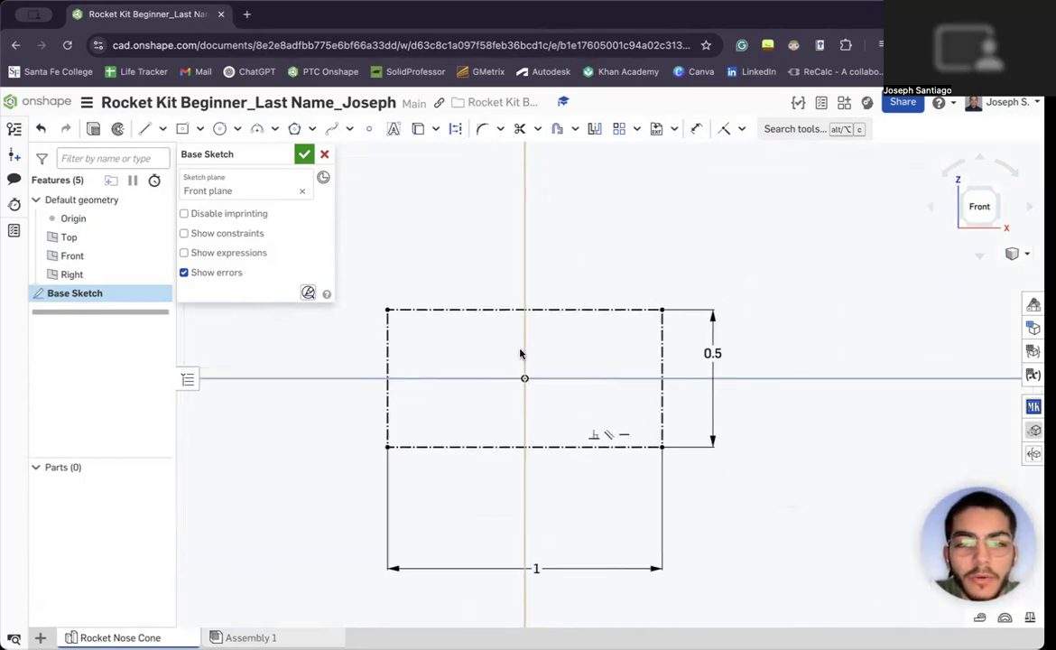
left_click_drag(539, 593, 544, 492)
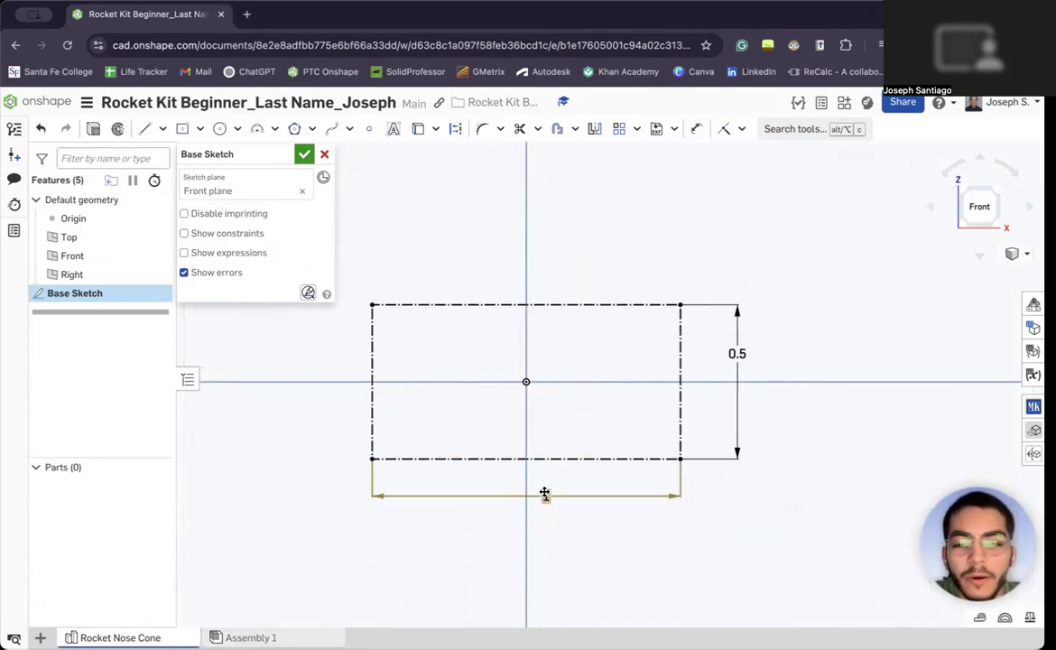
left_click_drag(737, 354, 714, 351)
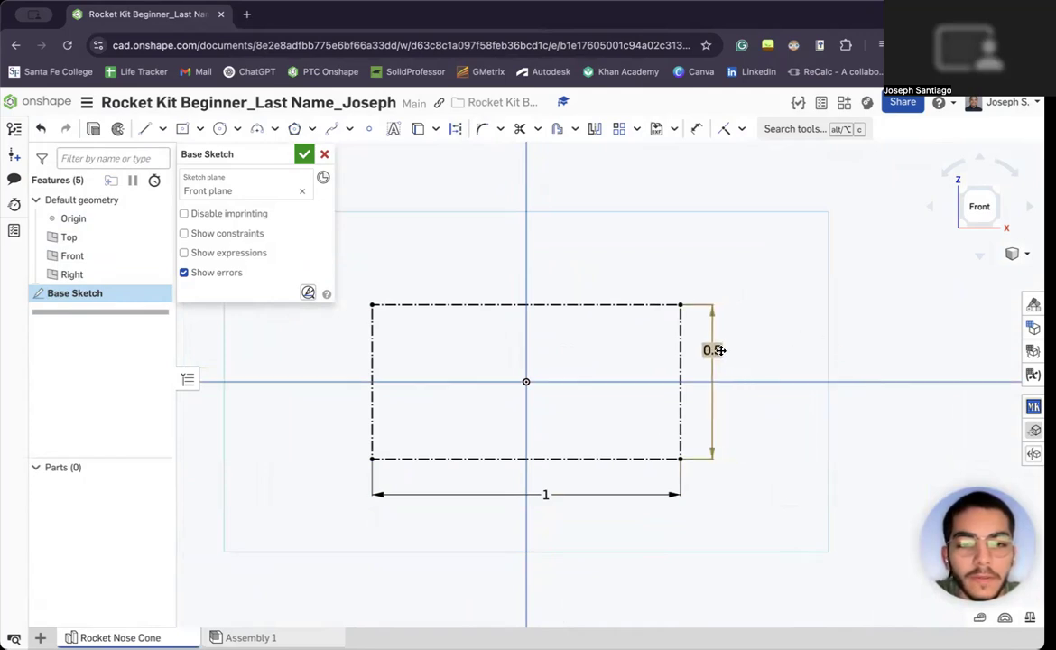
Place sketch points at the midpoints of the rectangle's bottom and top edges.
scroll(780, 459, "up", 2)
scroll(663, 375, "down", 1)
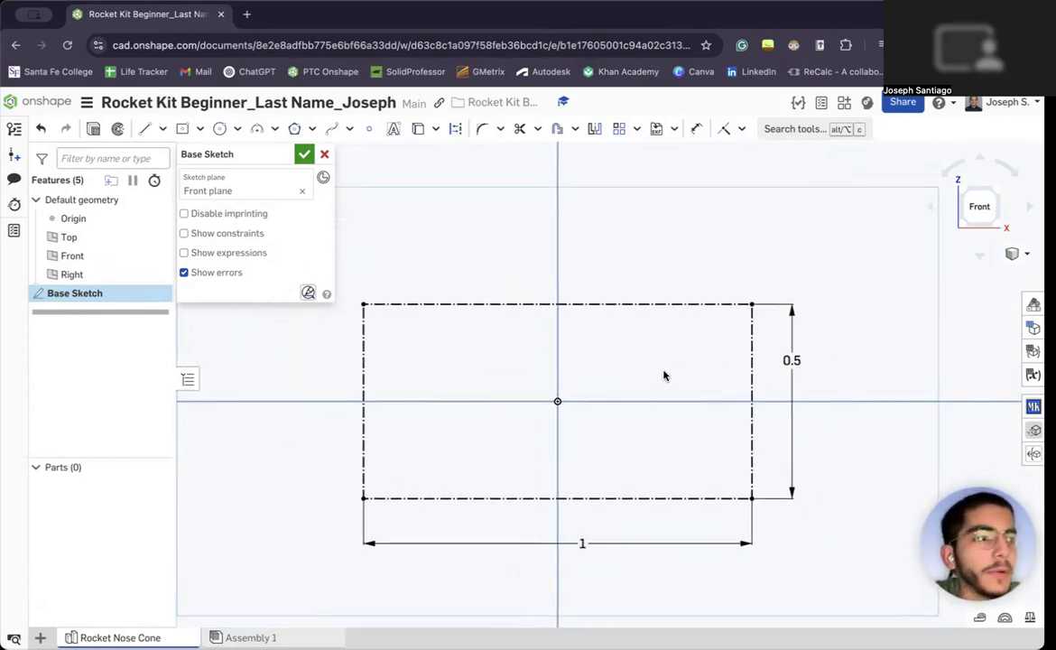
scroll(663, 380, "down", 1)
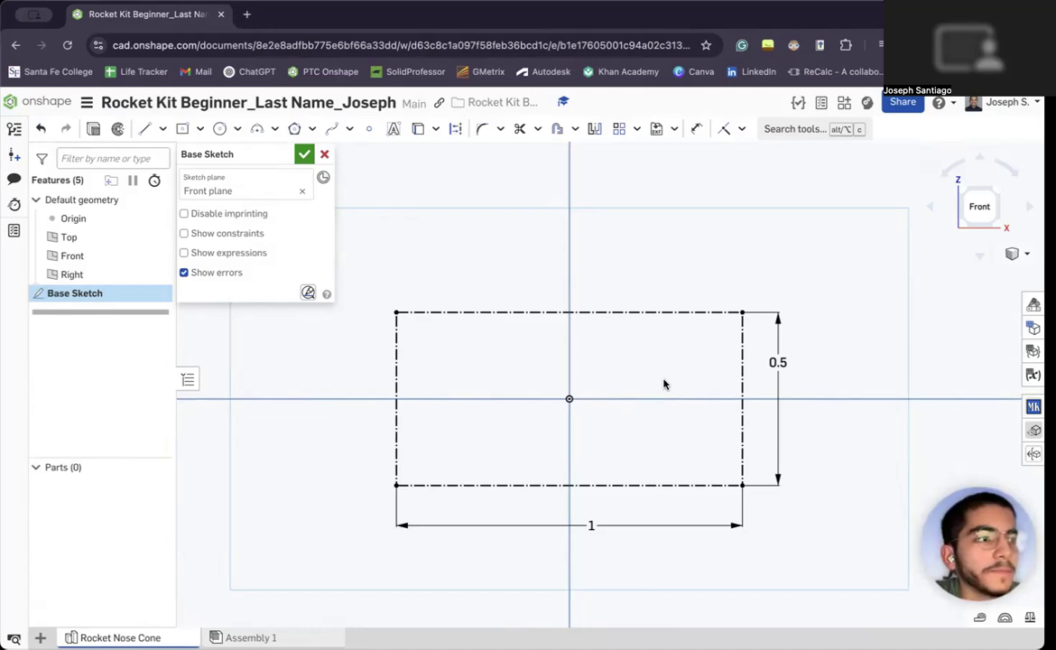
scroll(664, 399, "down", 1)
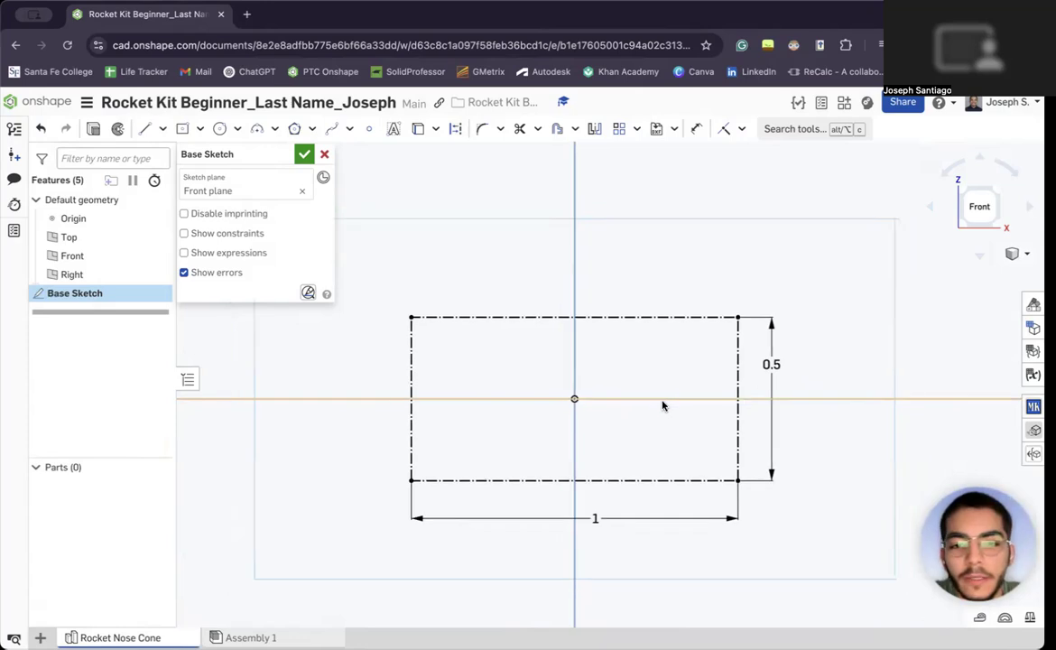
middle_click_drag(662, 406, 666, 487)
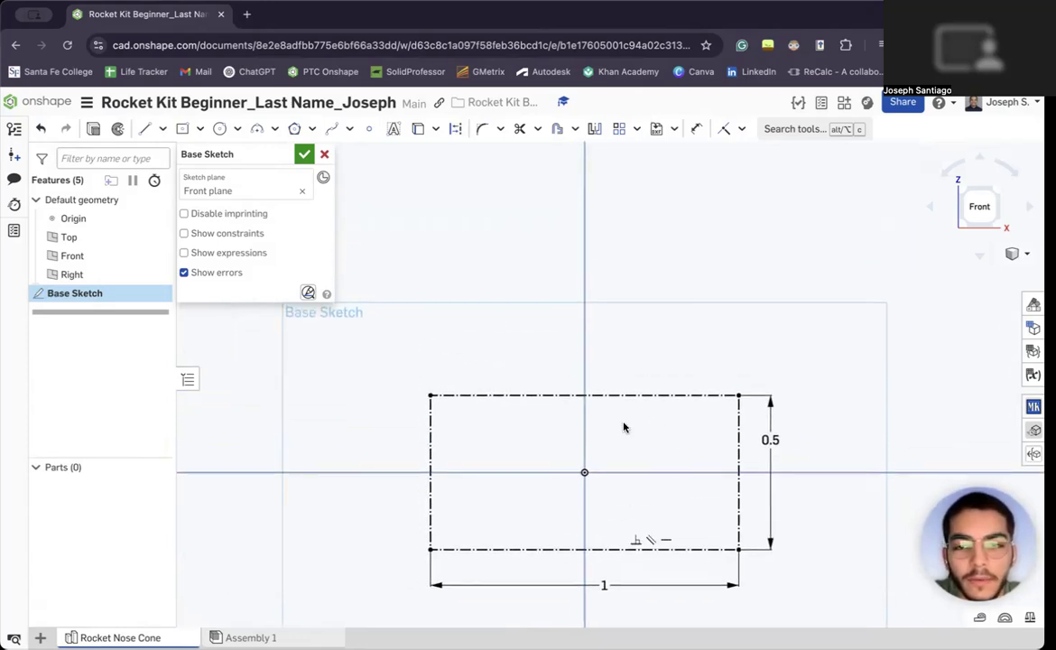
left_click(370, 131)
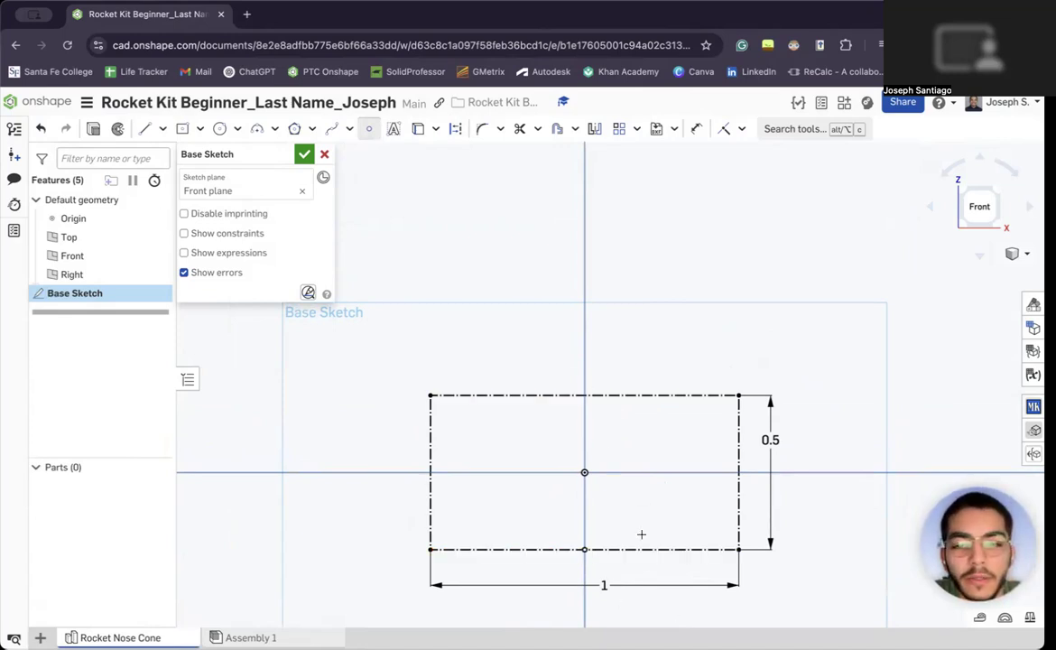
key("Escape")
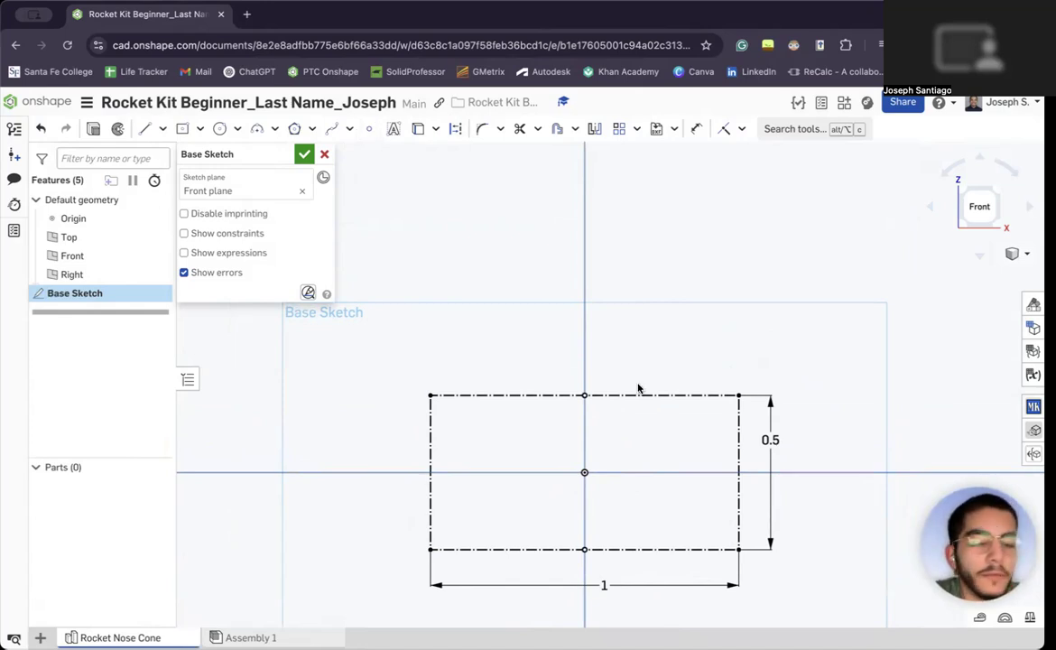
Draw a vertical line about 1.1 in long from the construction rectangle's bottom midpoint up through its top midpoint.
left_click(148, 132)
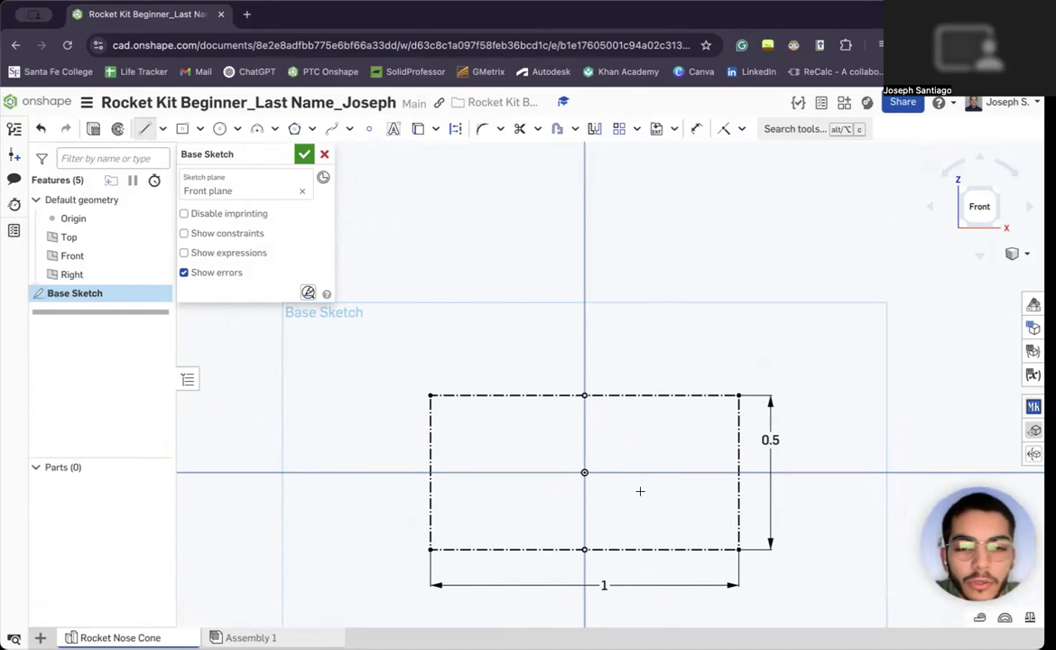
left_click(584, 548)
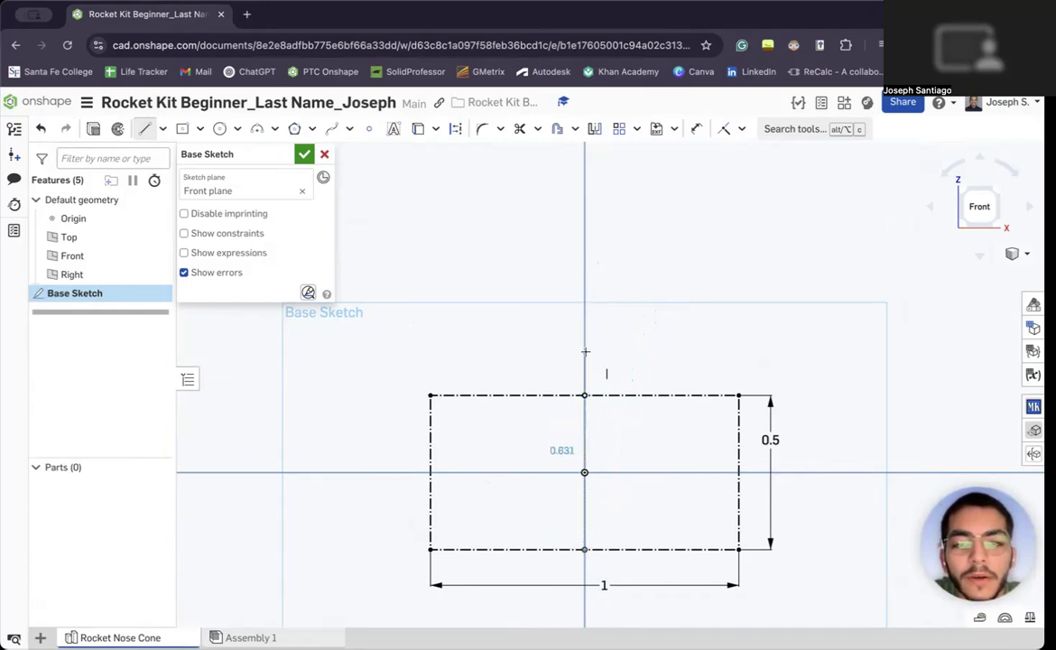
left_click(584, 208)
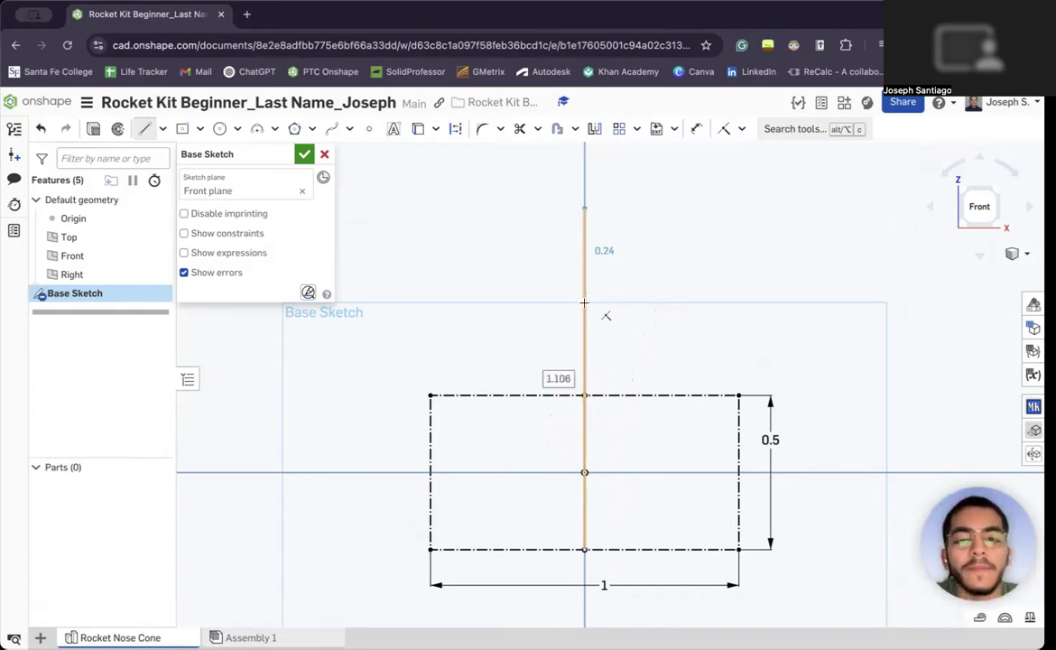
key("Escape")
Dimension the vertical centre line to a length of 1.75 in, placing the dimension outside the 0.5 in height dimension.
left_click(582, 245)
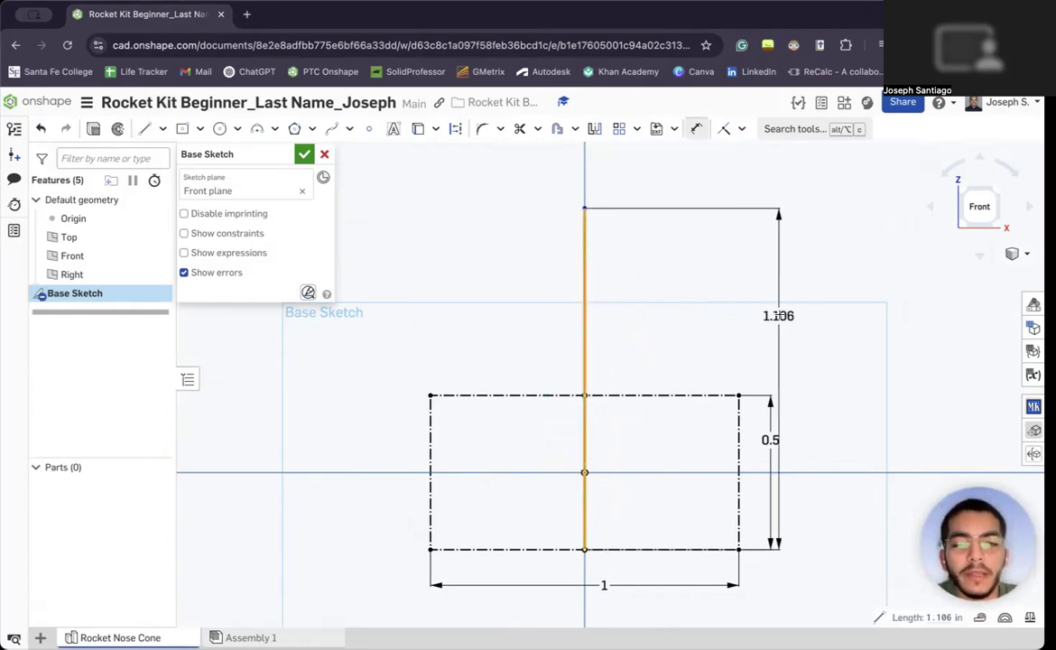
left_click(805, 427)
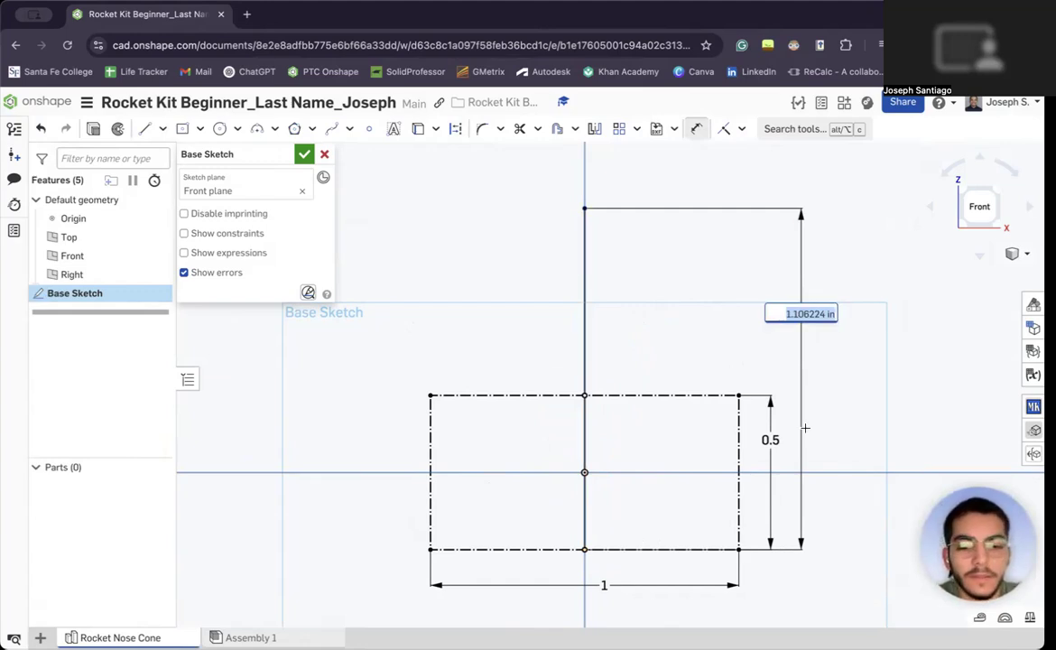
type("1.75")
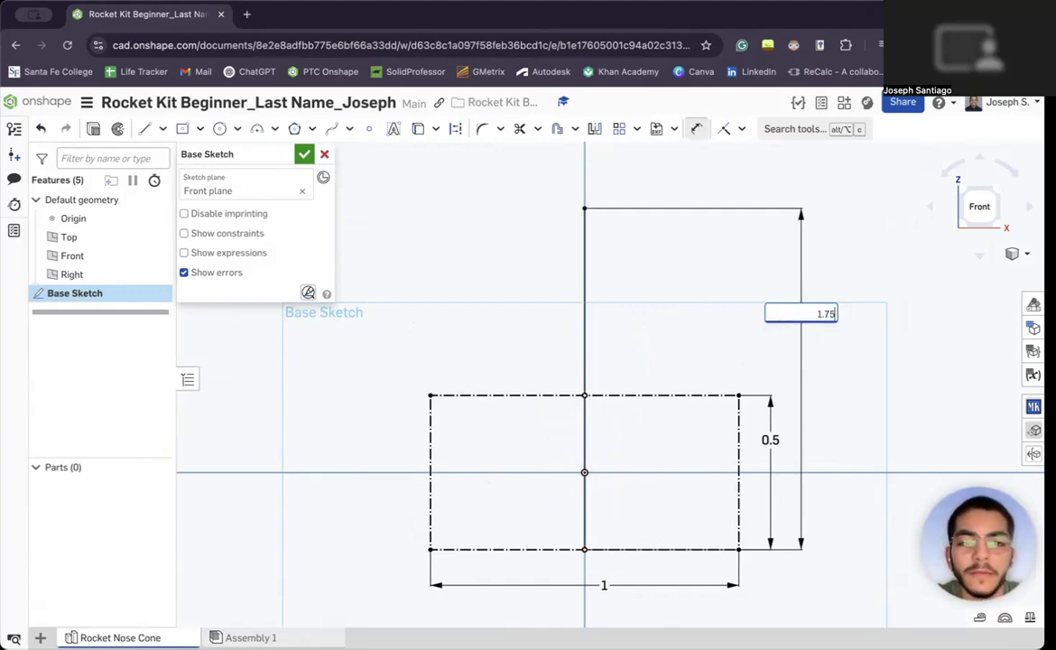
key("Return")
scroll(756, 307, "down", 5)
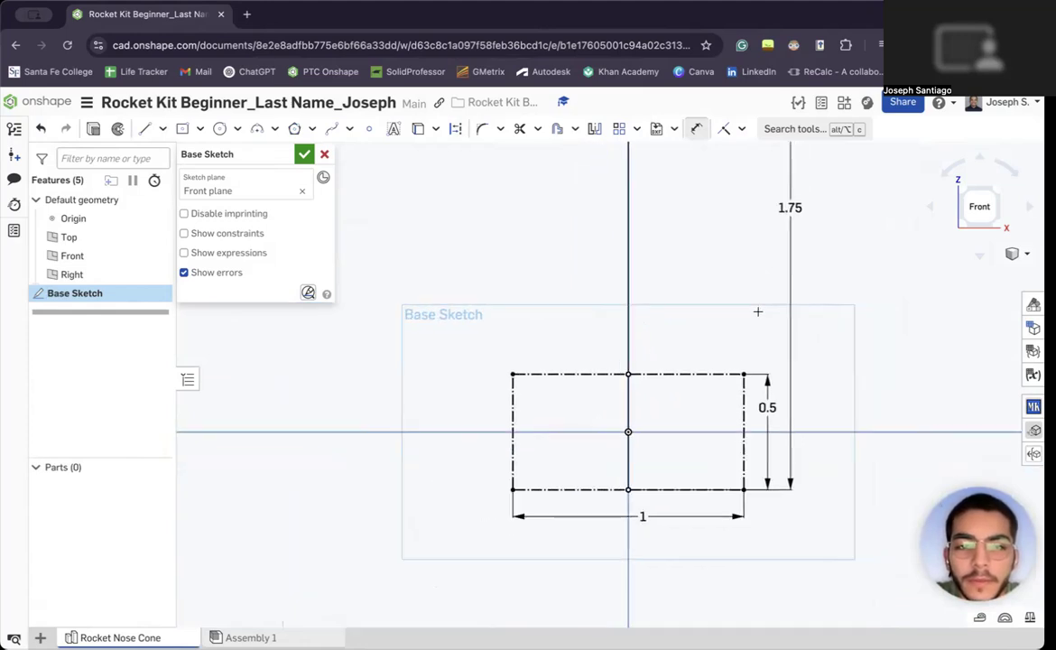
mouse_move(672, 323)
middle_mouse_down()
mouse_move(737, 328)
mouse_move(750, 346)
mouse_move(771, 348)
mouse_move(671, 356)
middle_mouse_up()
scroll(671, 354, "down", 1)
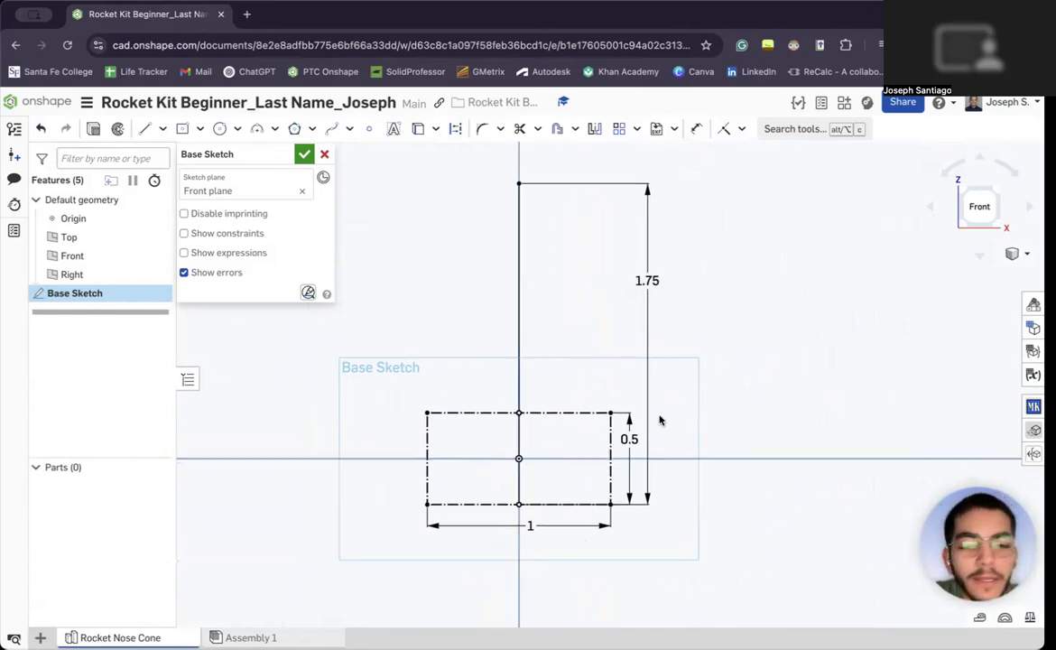
Sketch a short horizontal line above the rectangle's top edge, left of the centre line, and place a point at its midpoint.
key("l")
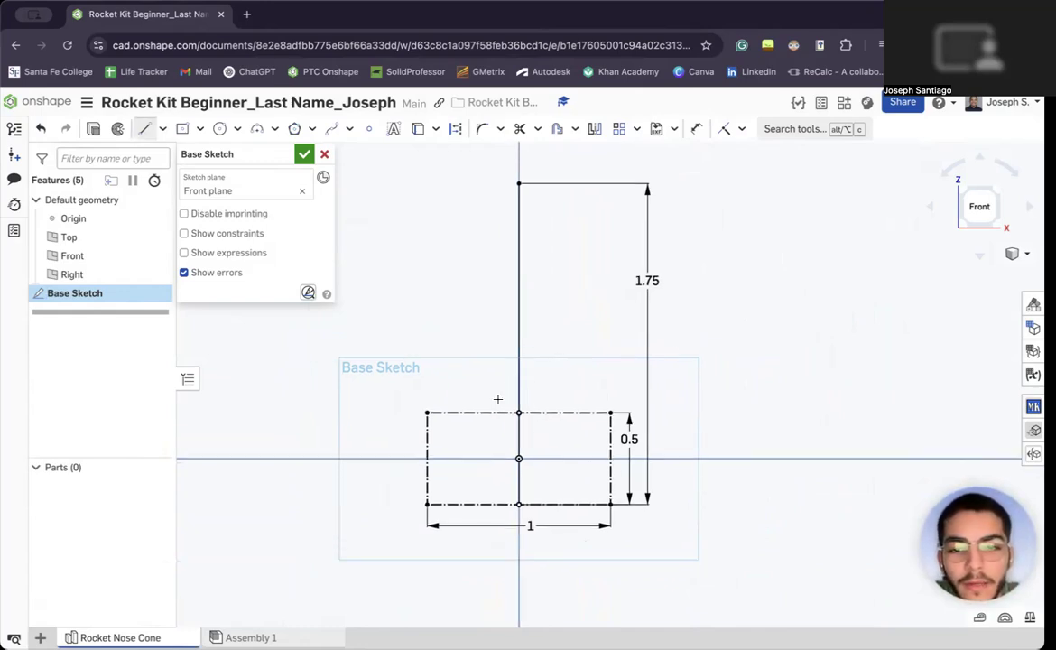
left_click(430, 370)
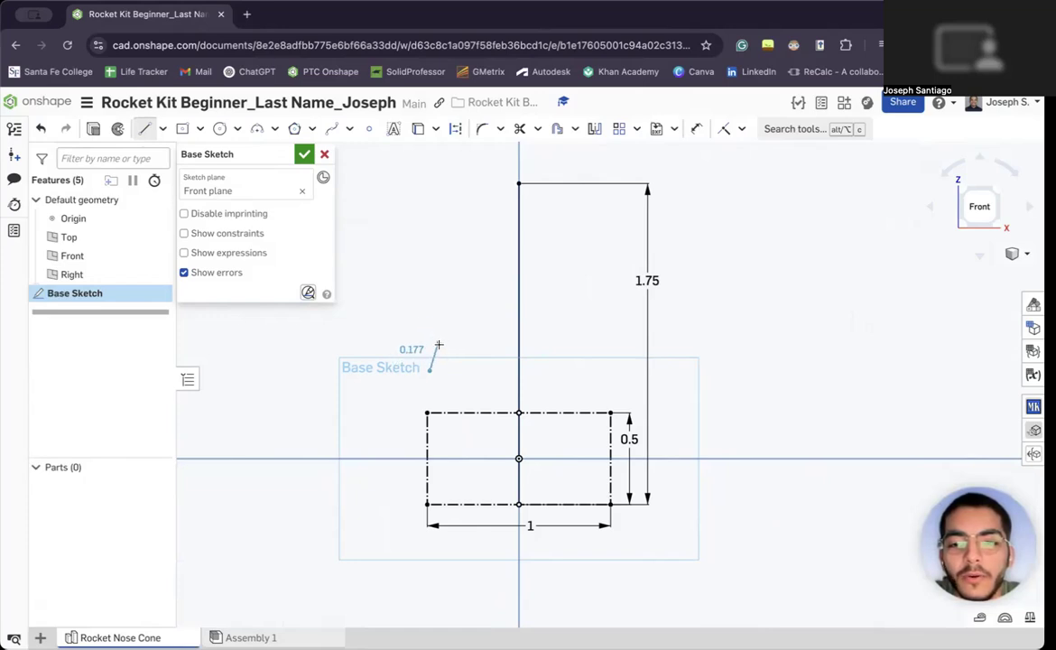
left_click(499, 369)
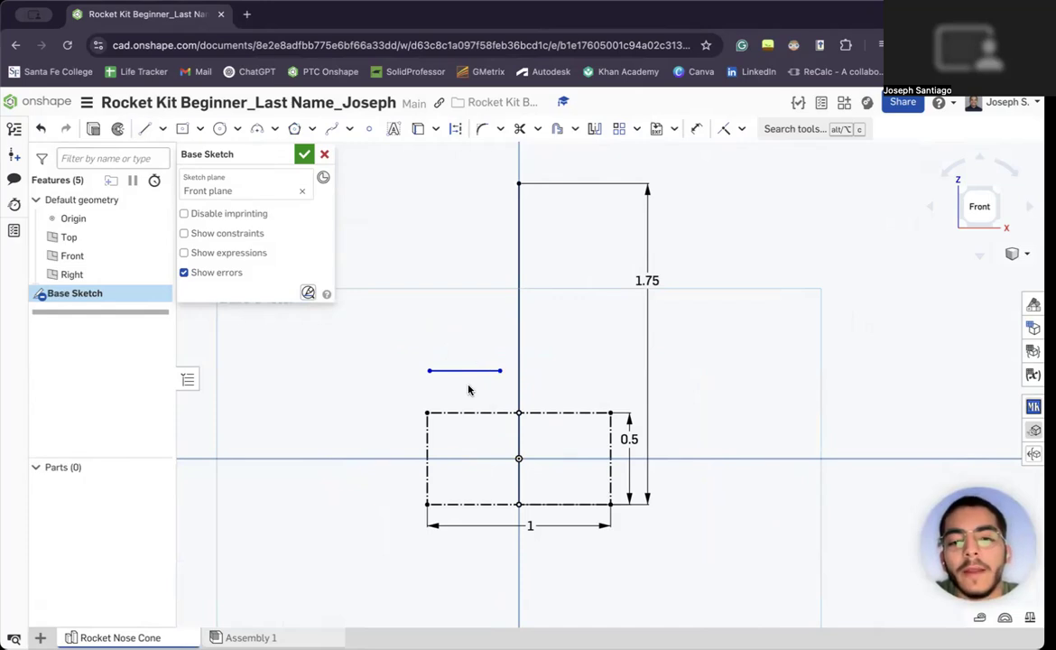
scroll(476, 366, "up", 2)
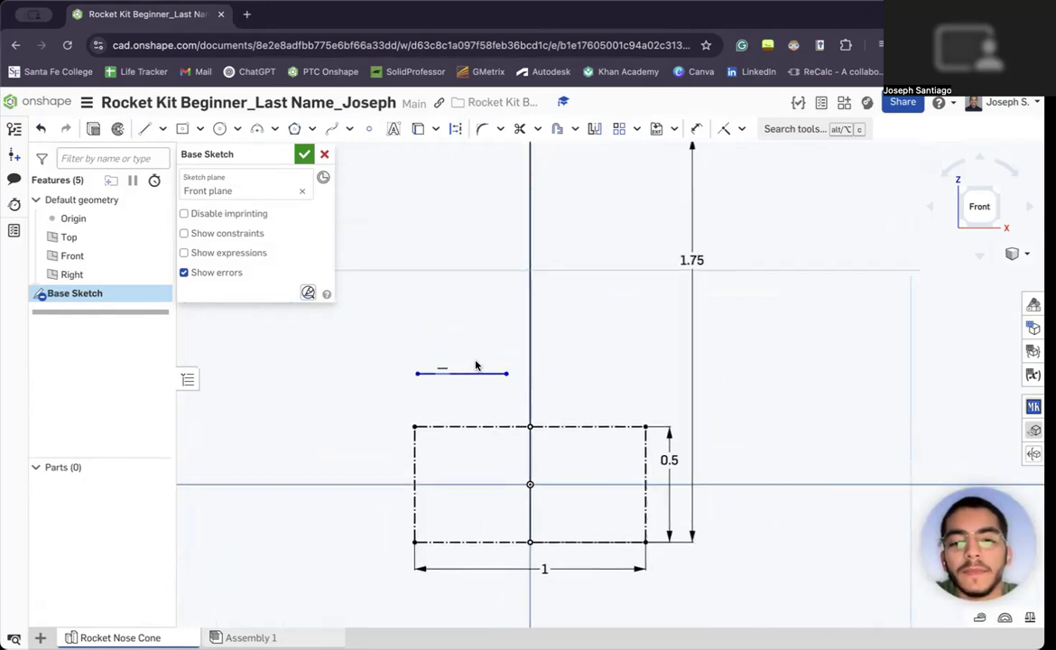
left_click(373, 132)
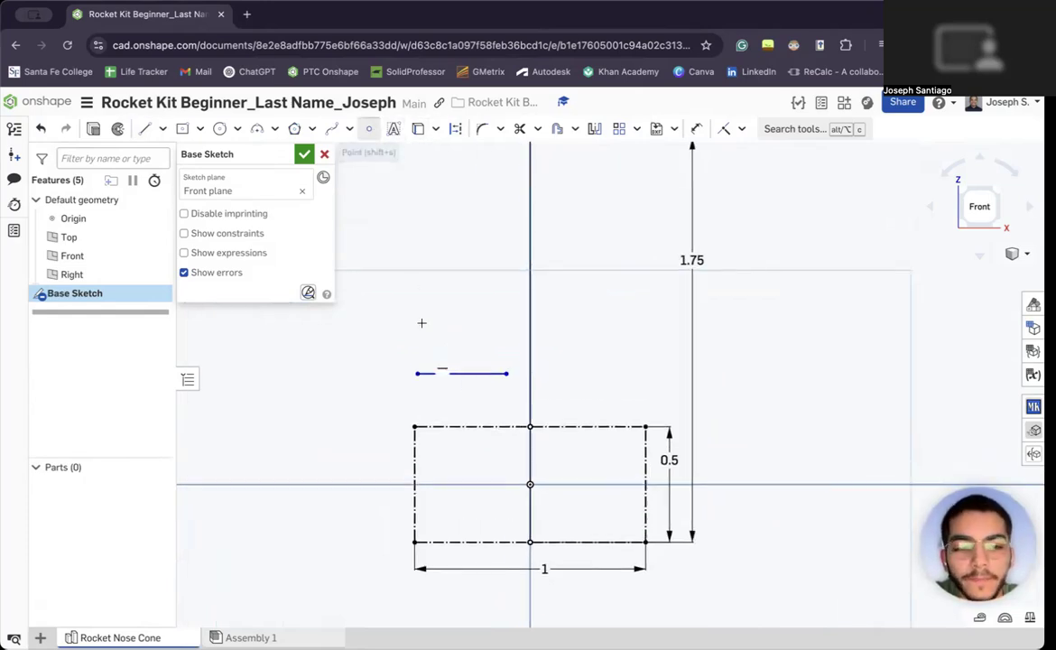
left_click(461, 374)
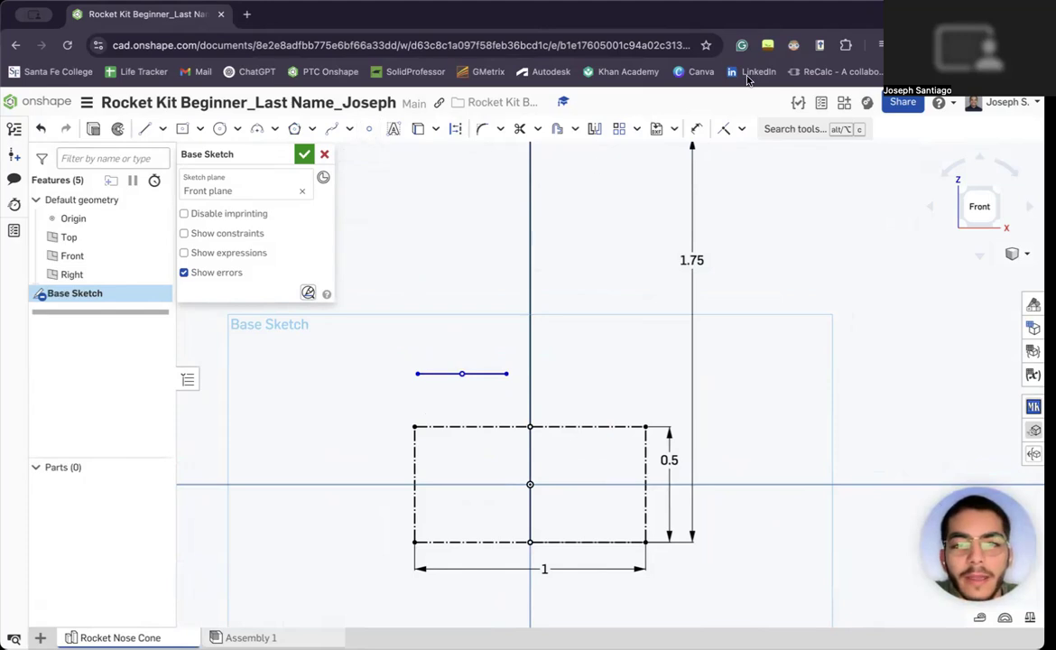
Make the short line's midpoint coincident with the midpoint of the rectangle's top edge.
left_click(726, 132)
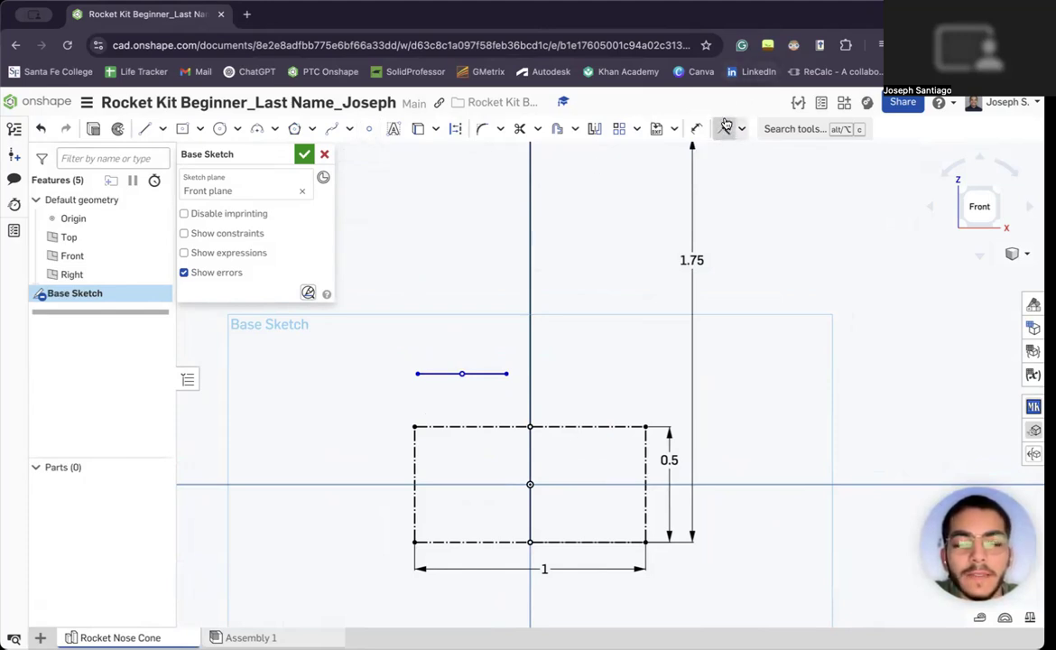
left_click(725, 127)
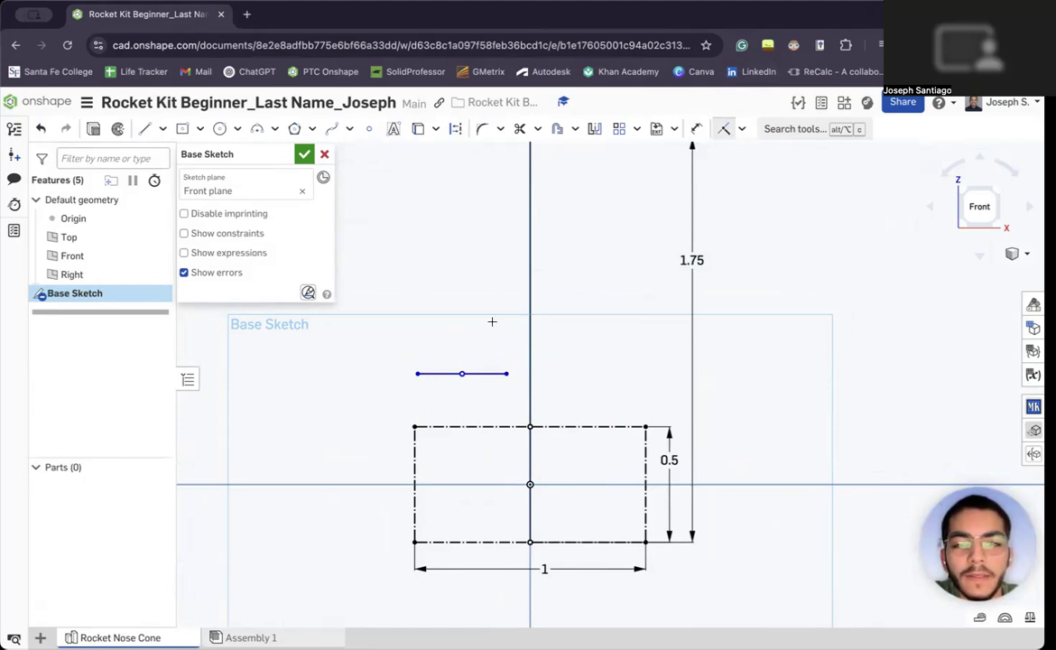
left_click(461, 374)
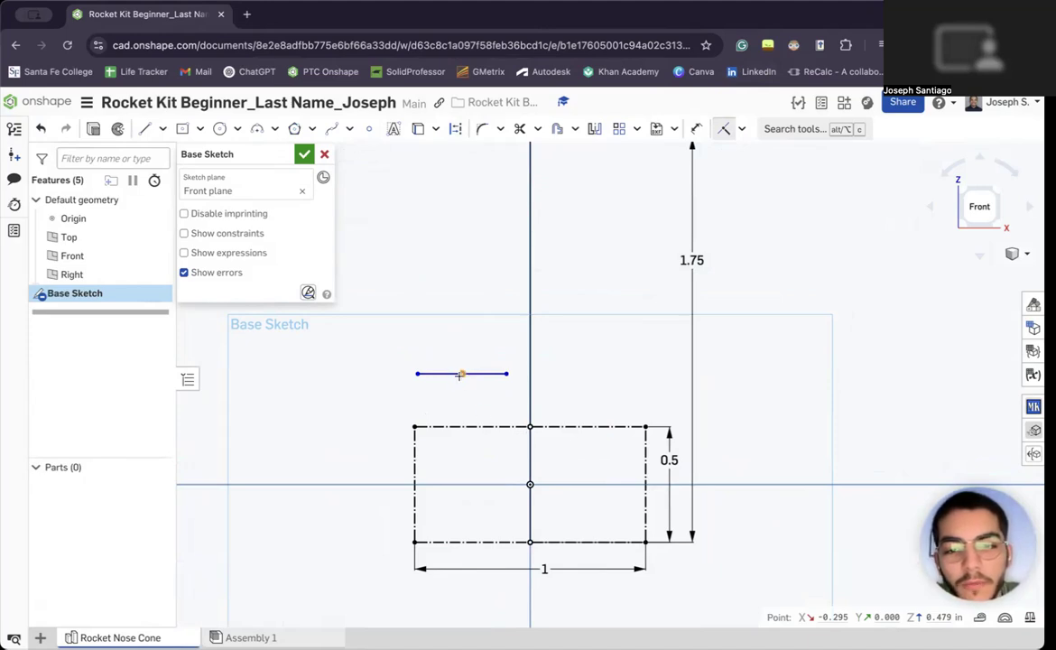
left_click(530, 428)
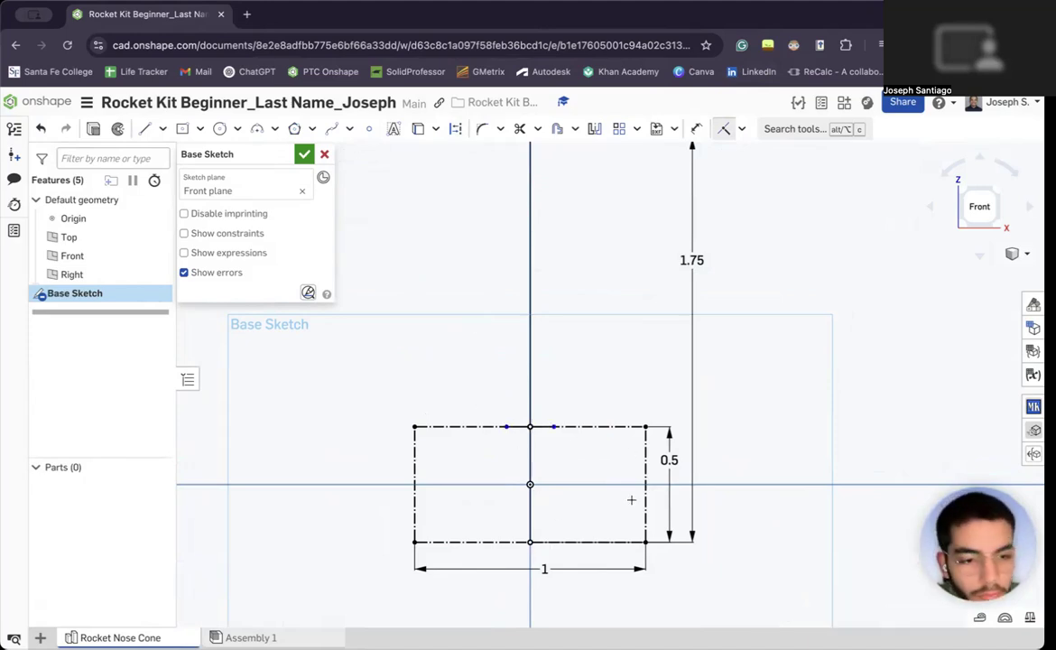
Dimension the short horizontal line on the rectangle's top edge to 0.5 in.
key("d")
left_click(540, 428)
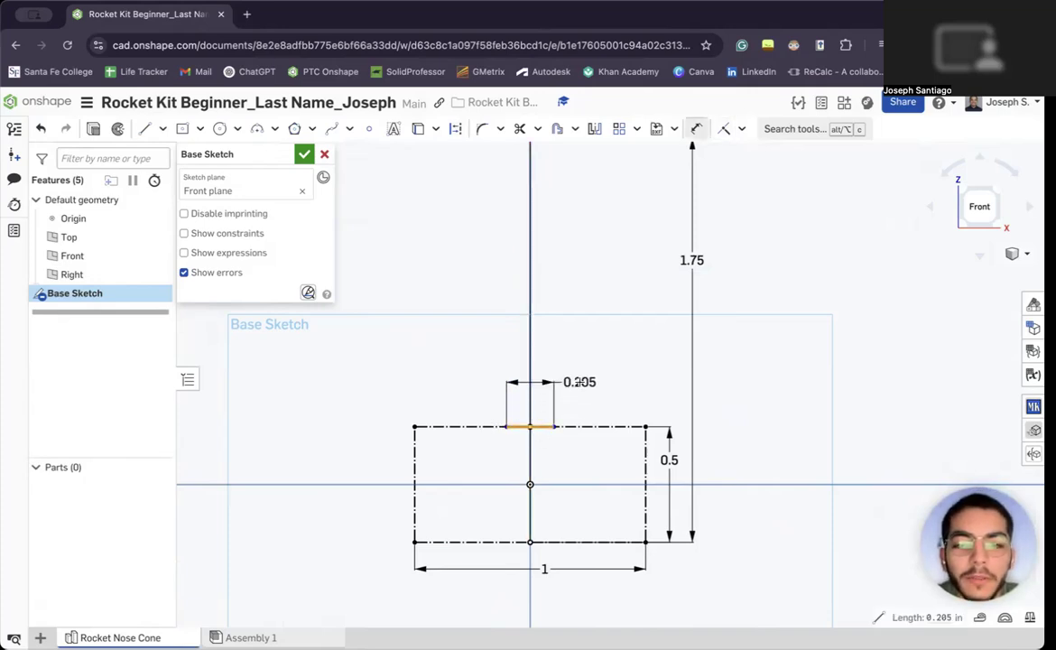
left_click(577, 382)
type("0.5")
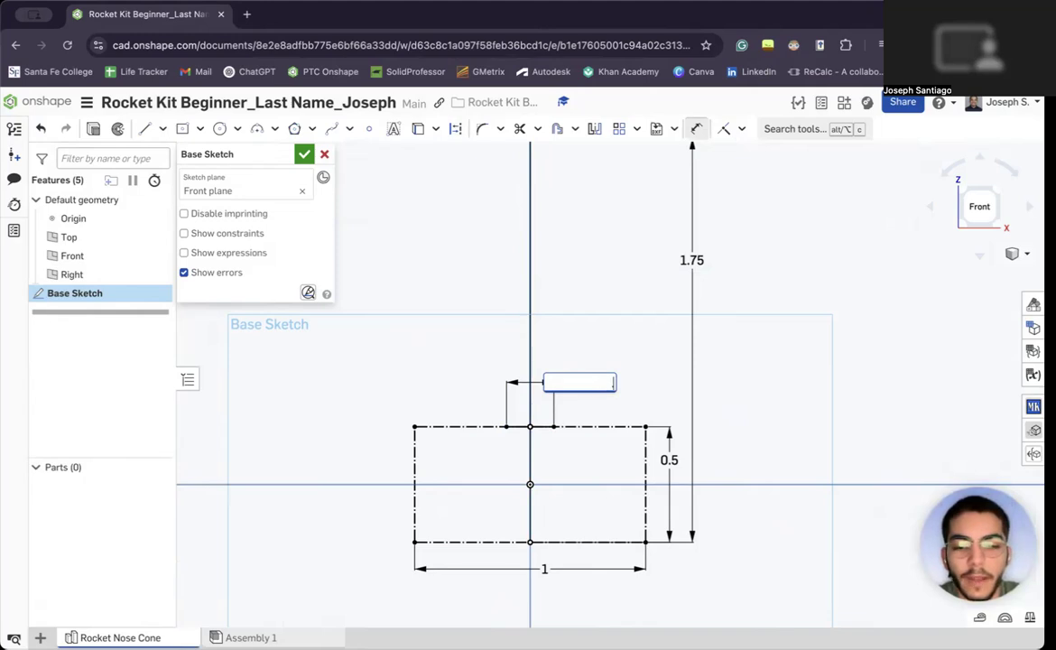
key("Return")
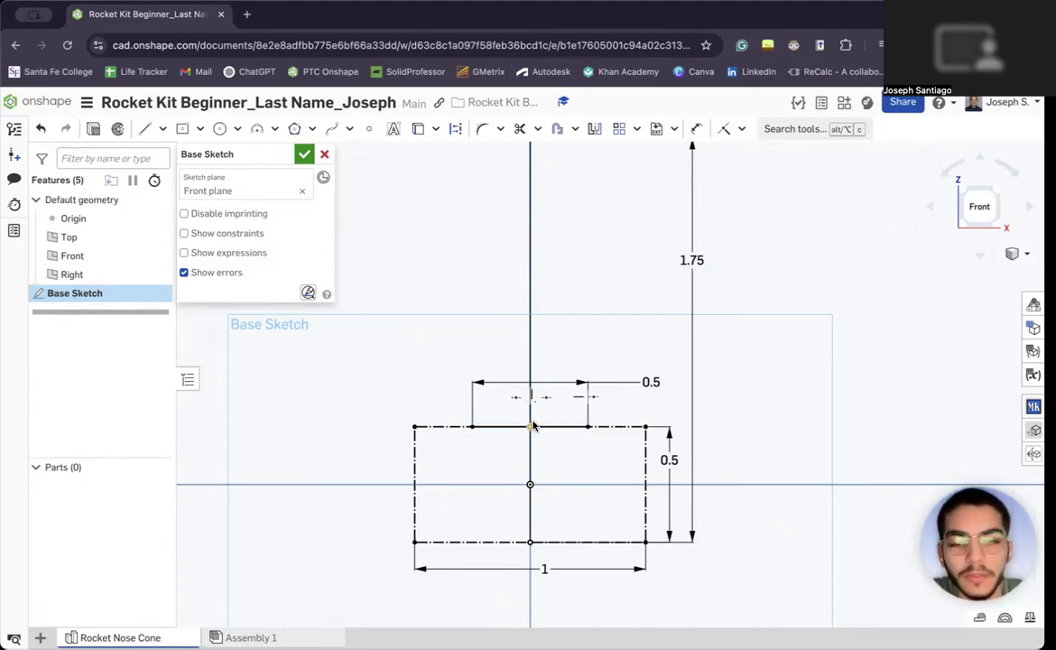
Draw a three-point arc from the short top line's left endpoint to the rectangle's bottom-left corner, bulging outward and tangent to the left edge.
left_click(199, 128)
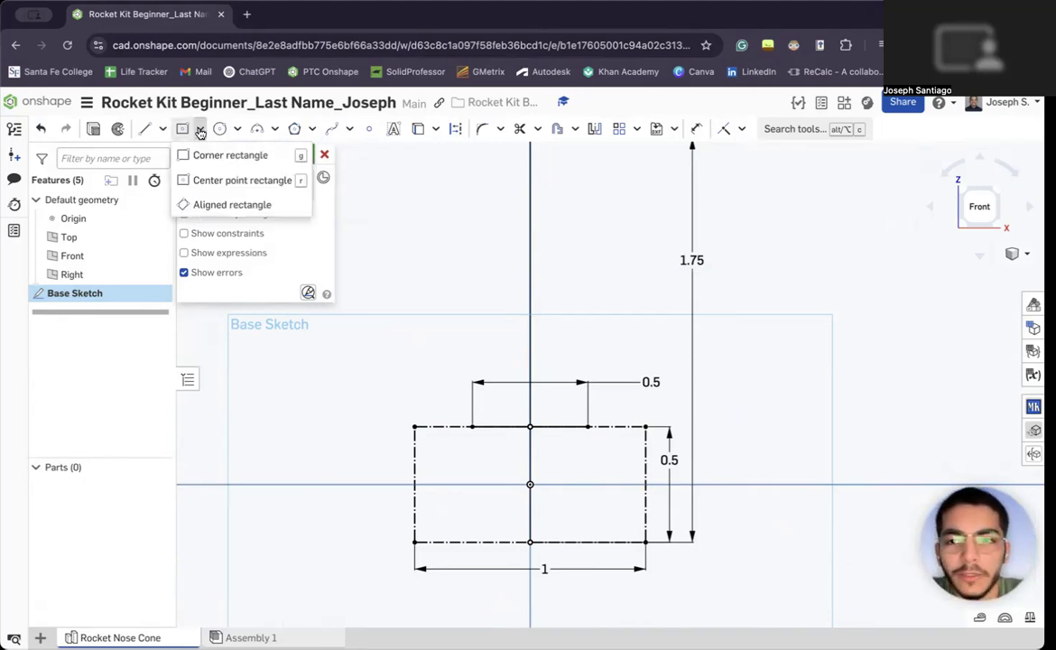
left_click(258, 131)
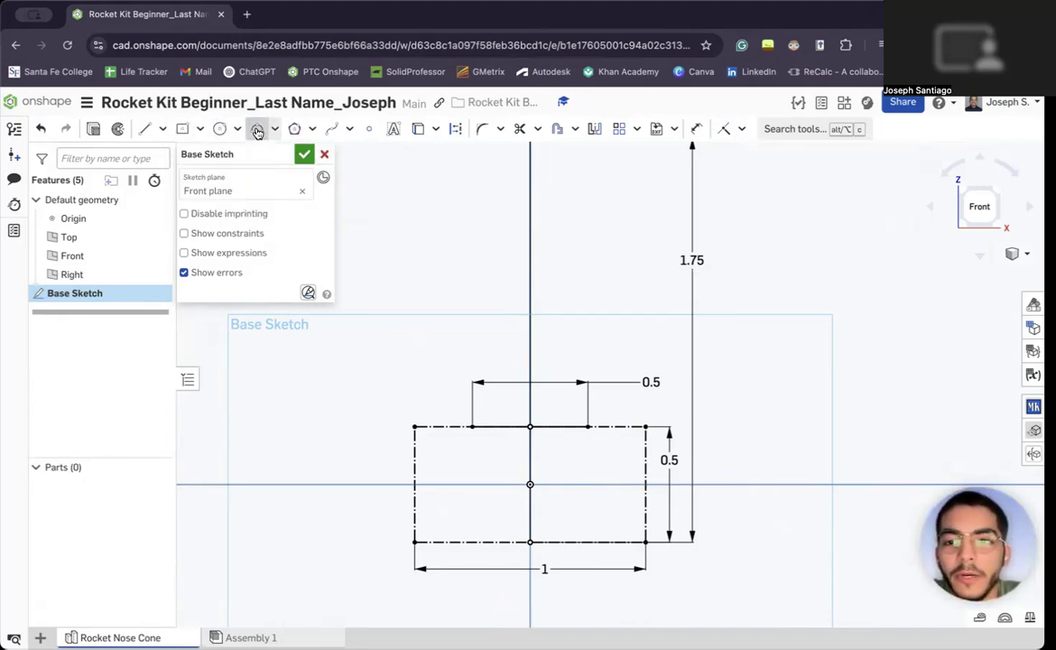
left_click(471, 426)
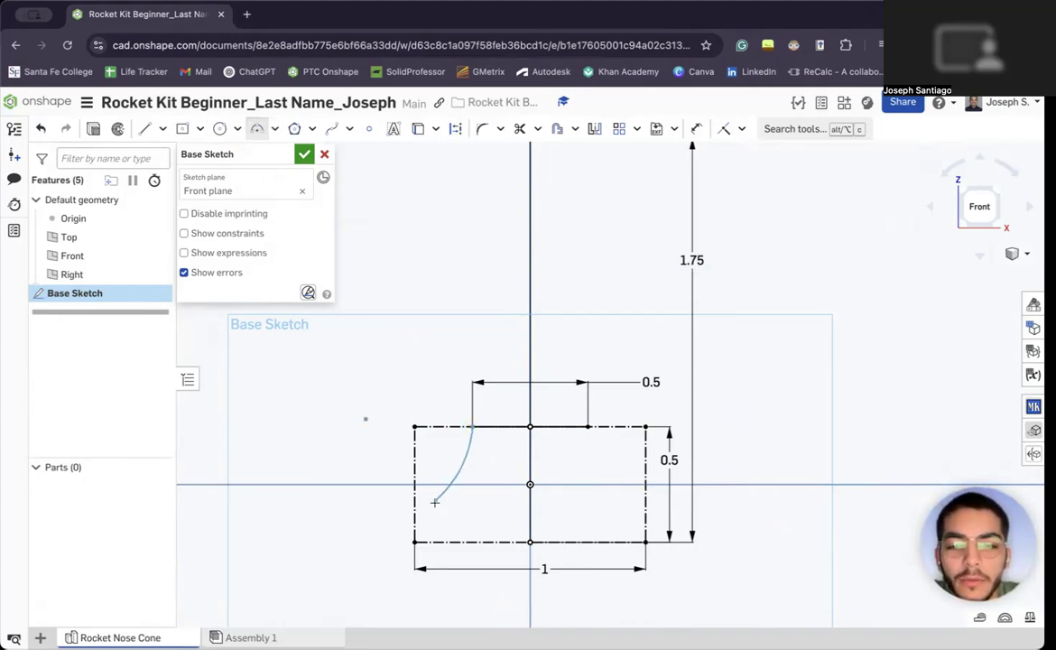
left_click(415, 541)
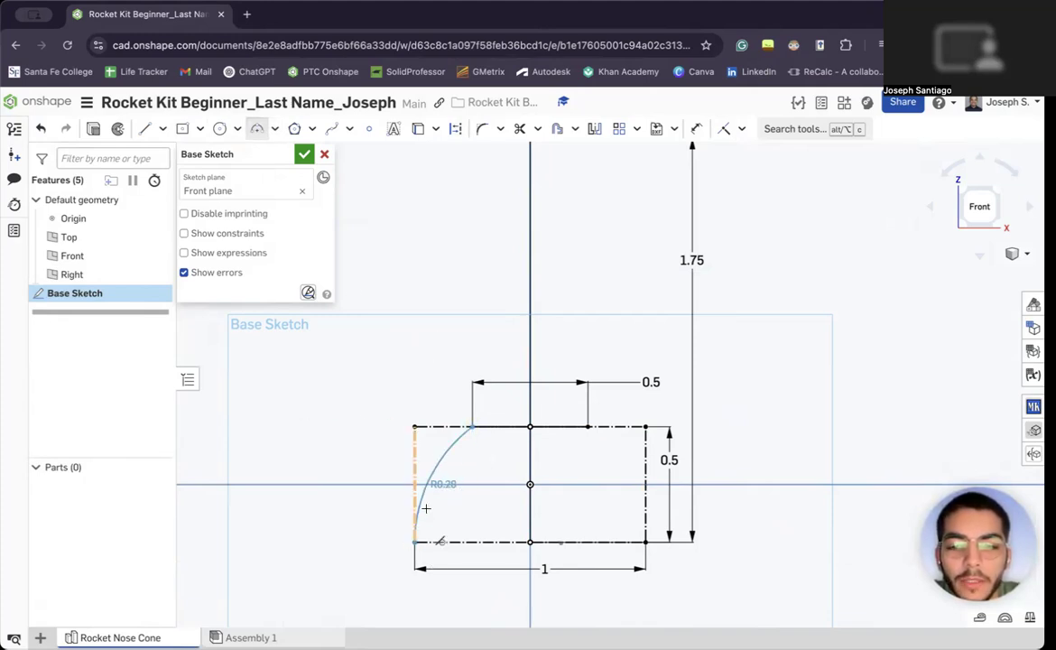
left_click(453, 462)
Add a radius dimension to the left arc, enter 0.625 in as its value, and undo that entry.
key("d")
left_click(451, 440)
left_click(437, 415)
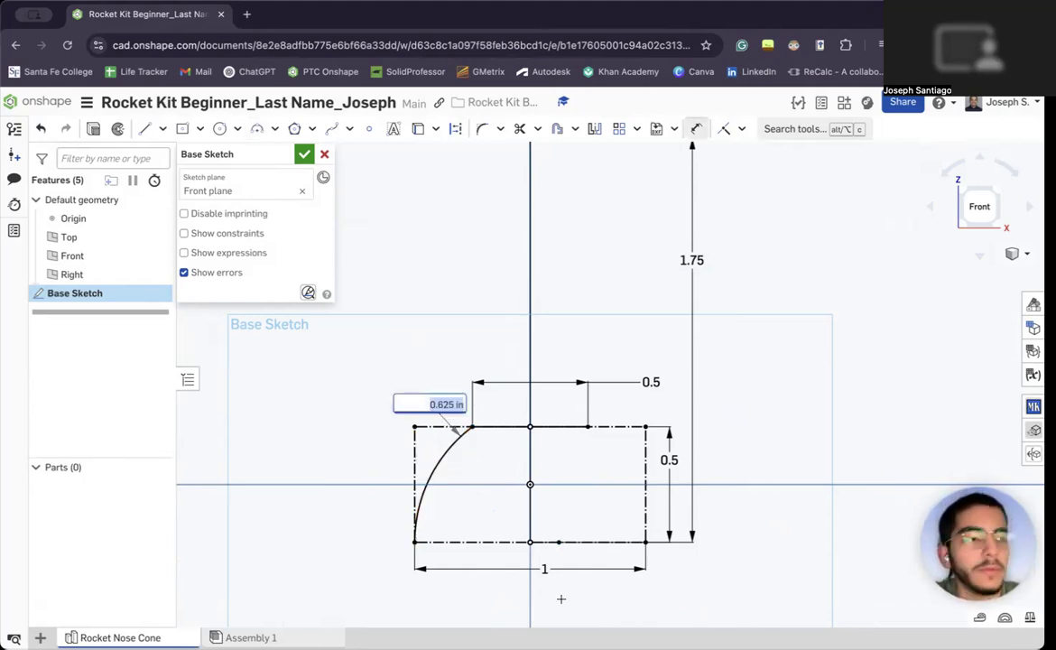
key("BackSpace")
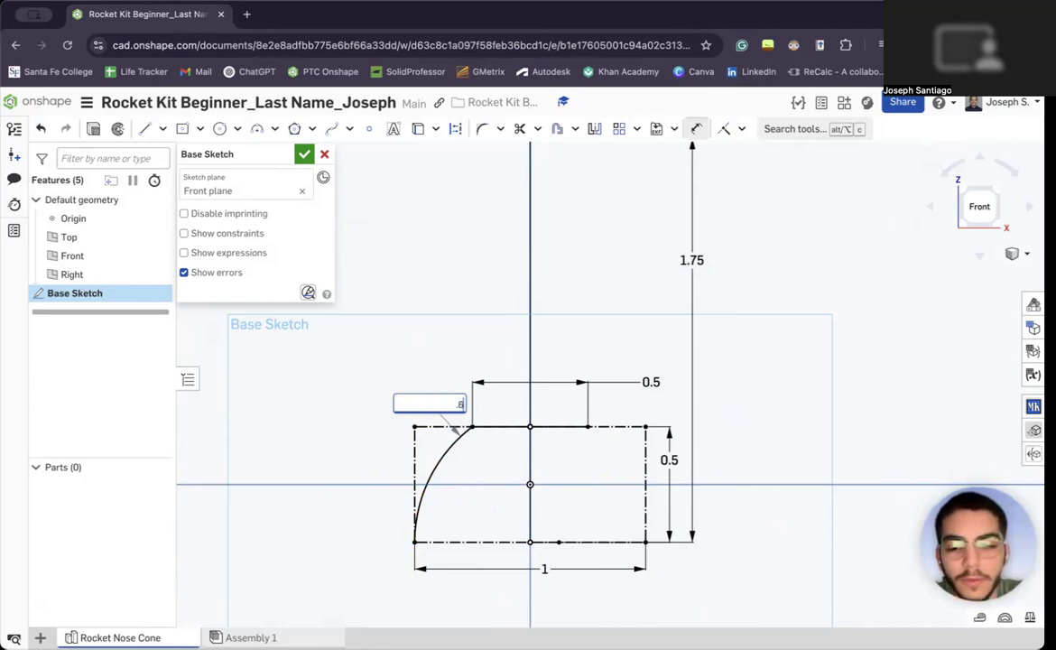
type(".625")
key("Return")
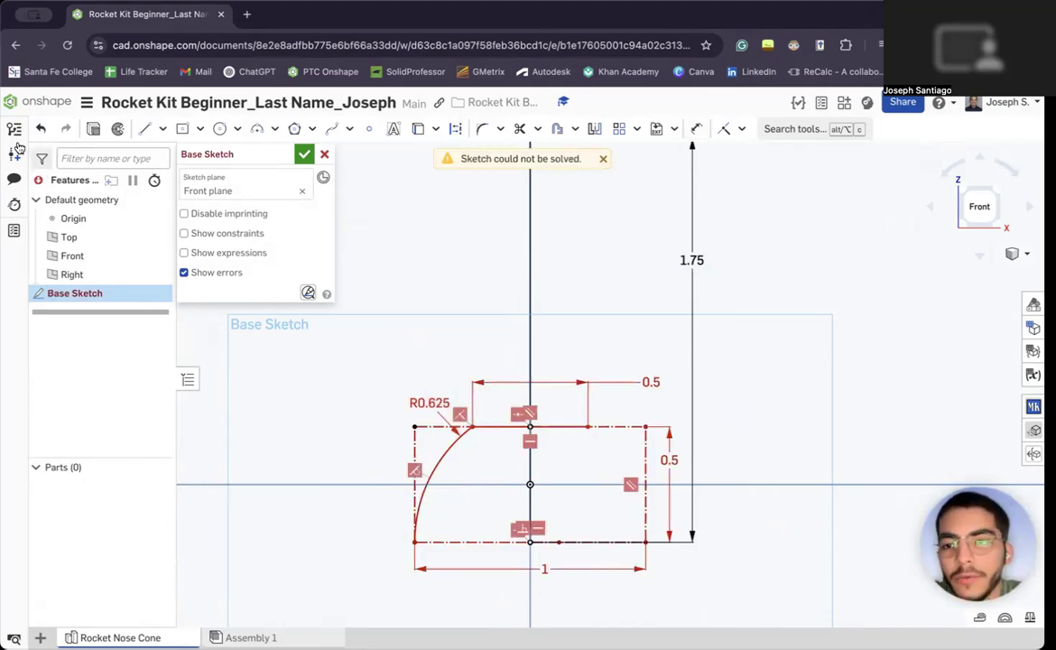
left_click(40, 129)
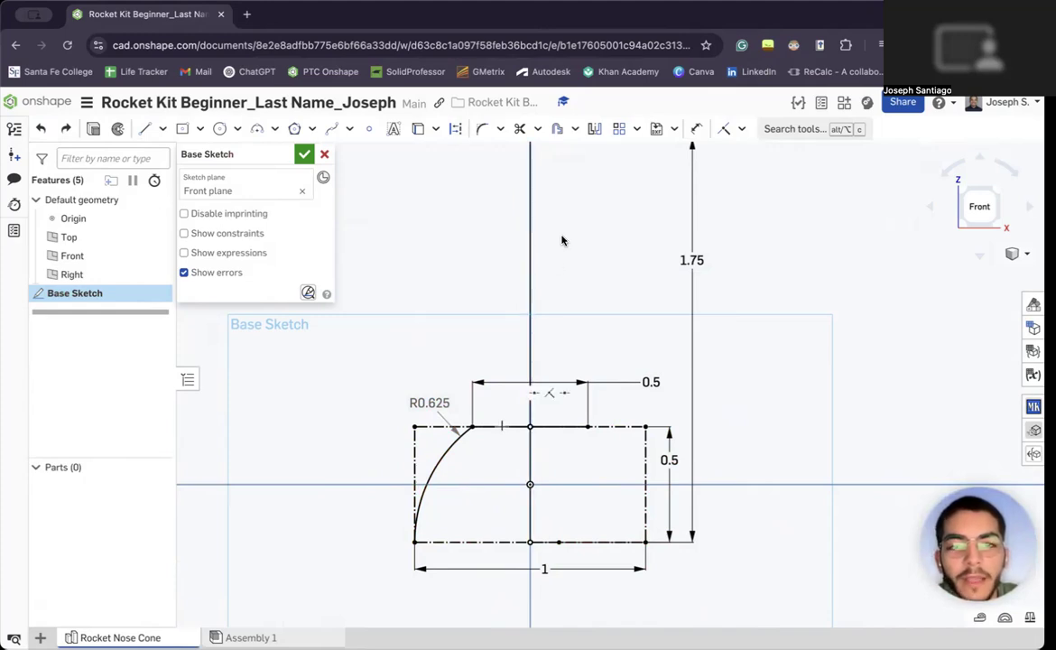
Mirror the left arc about the vertical centre line.
left_click(592, 130)
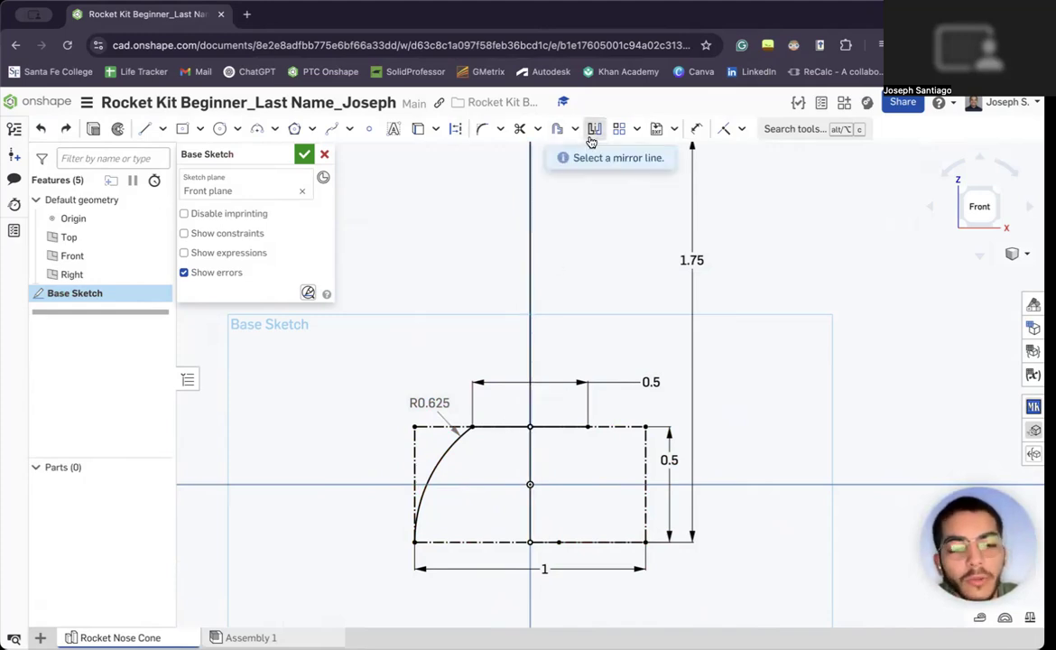
left_click(532, 318)
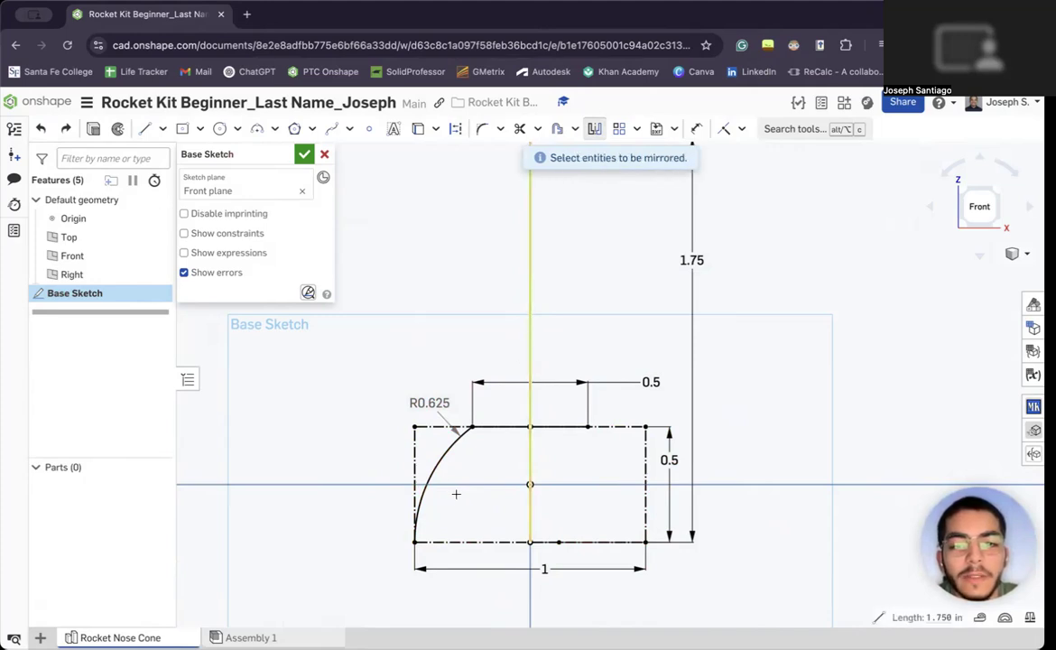
left_click(446, 448)
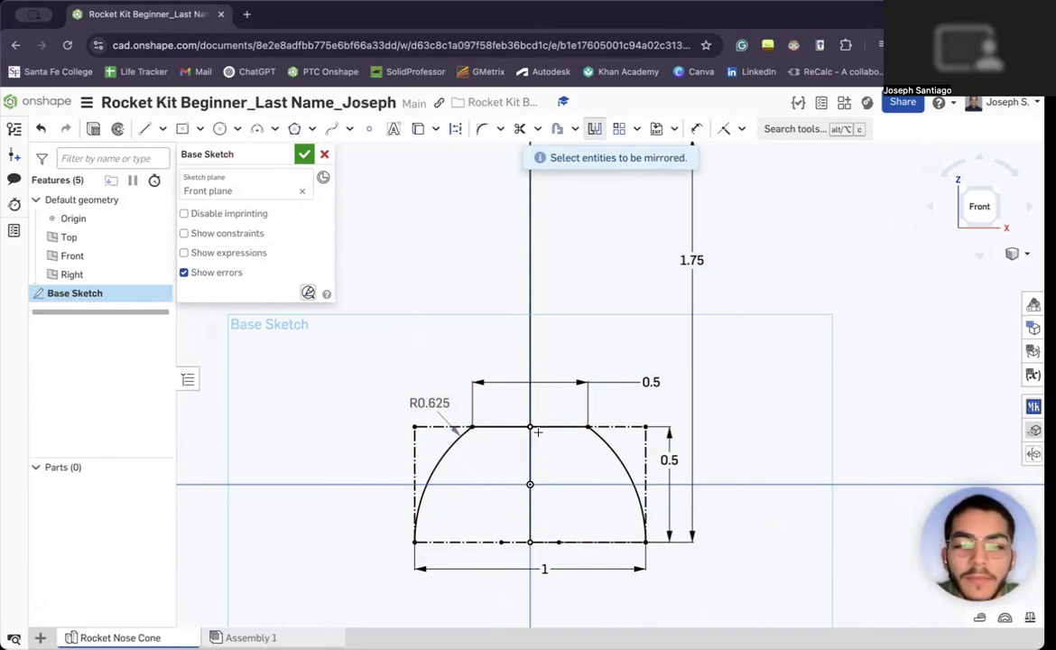
key("Escape")
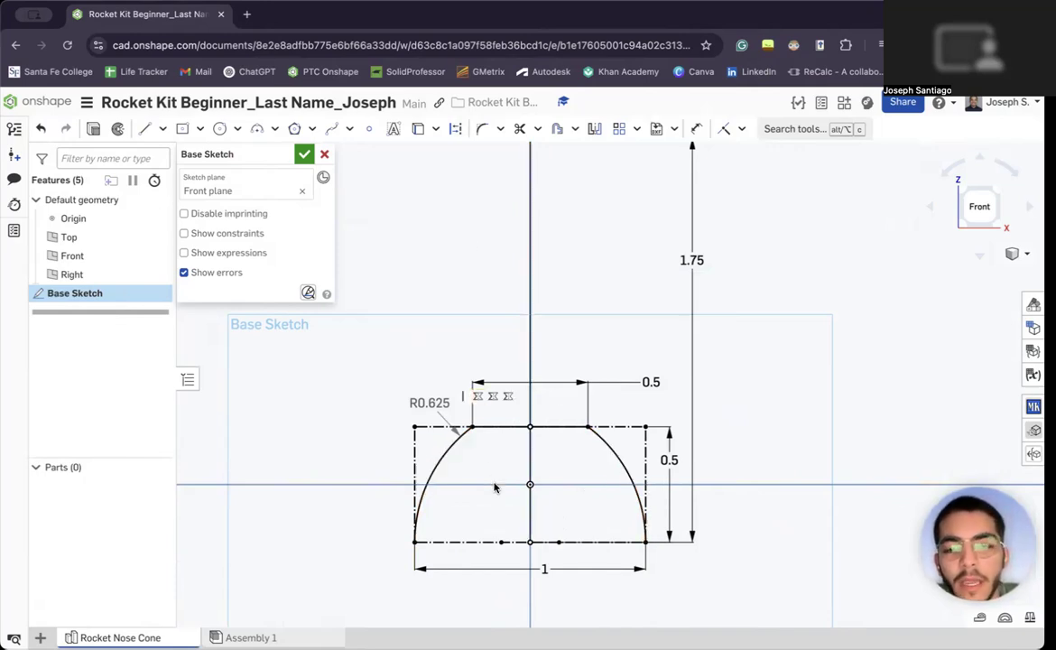
Convert the rectangle's bottom construction edge to a regular solid line to close the profile.
left_click(471, 543)
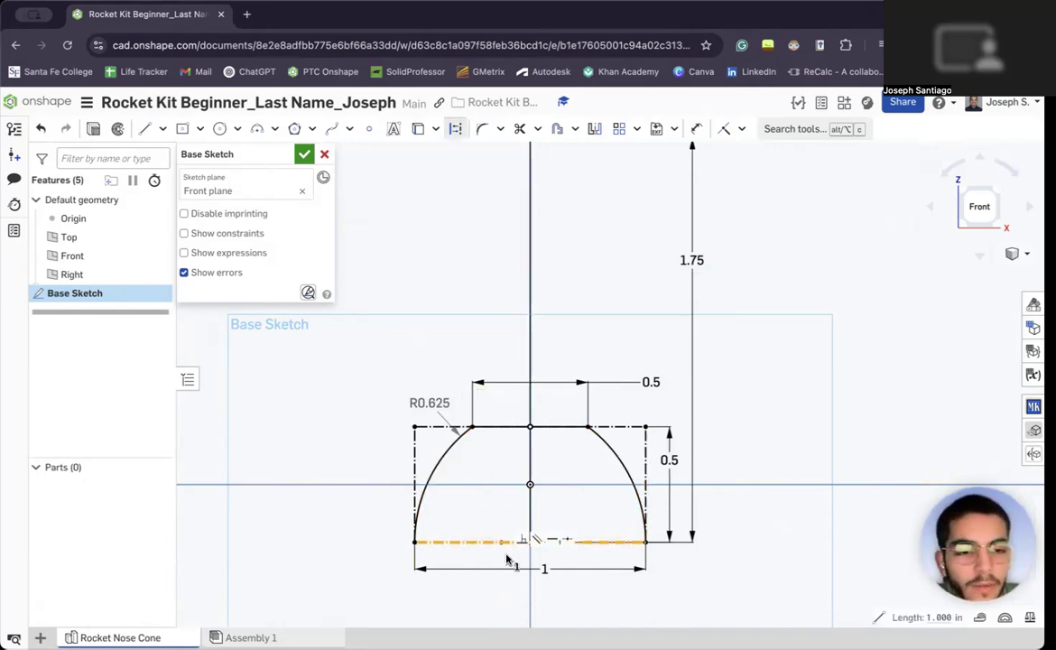
left_click(458, 133)
left_click(445, 265)
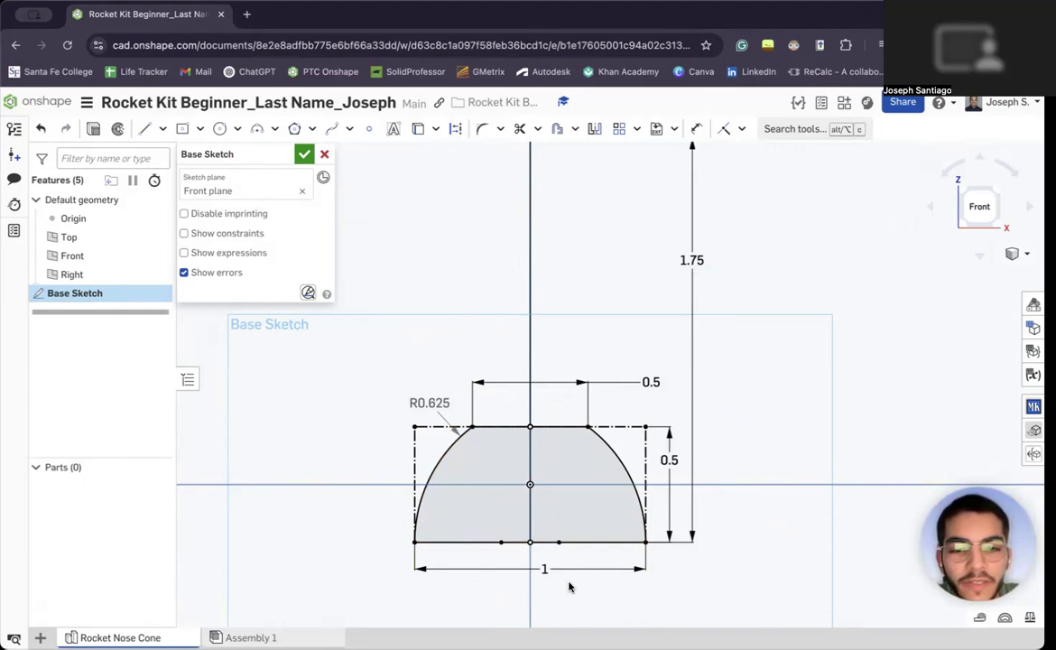
Switch the profile's bottom line to construction geometry and back to a regular solid line.
left_click(490, 542)
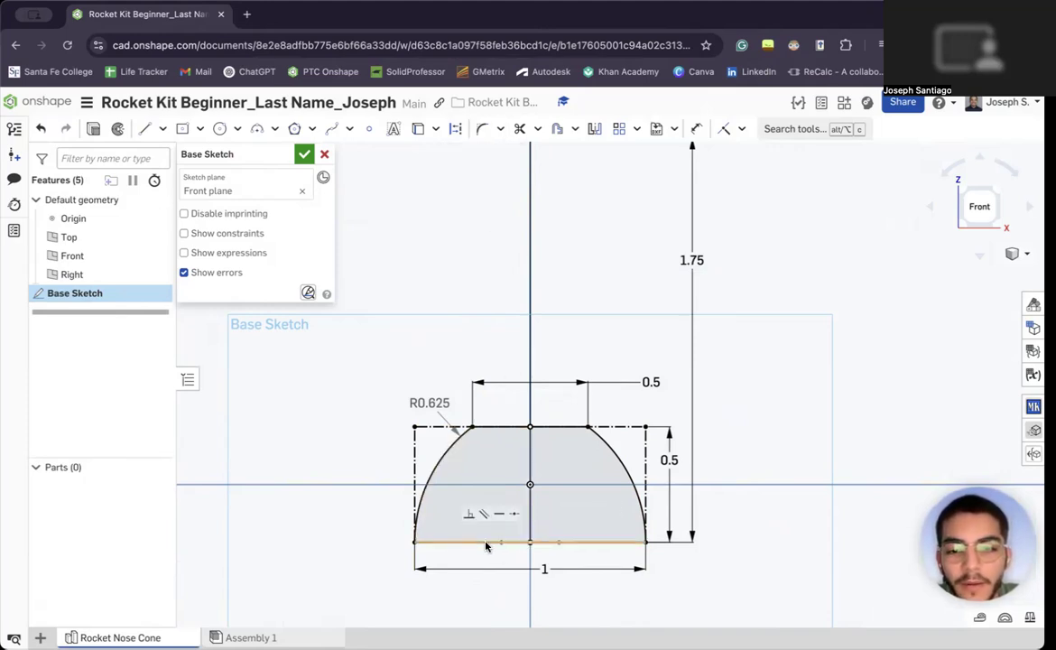
left_click(451, 133)
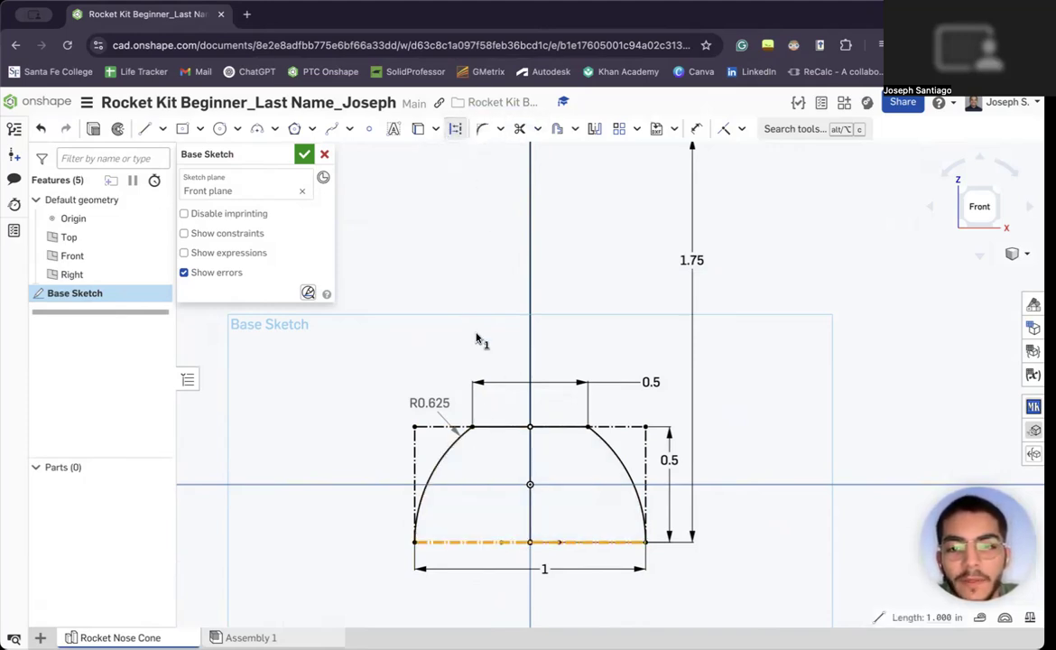
left_click(485, 542)
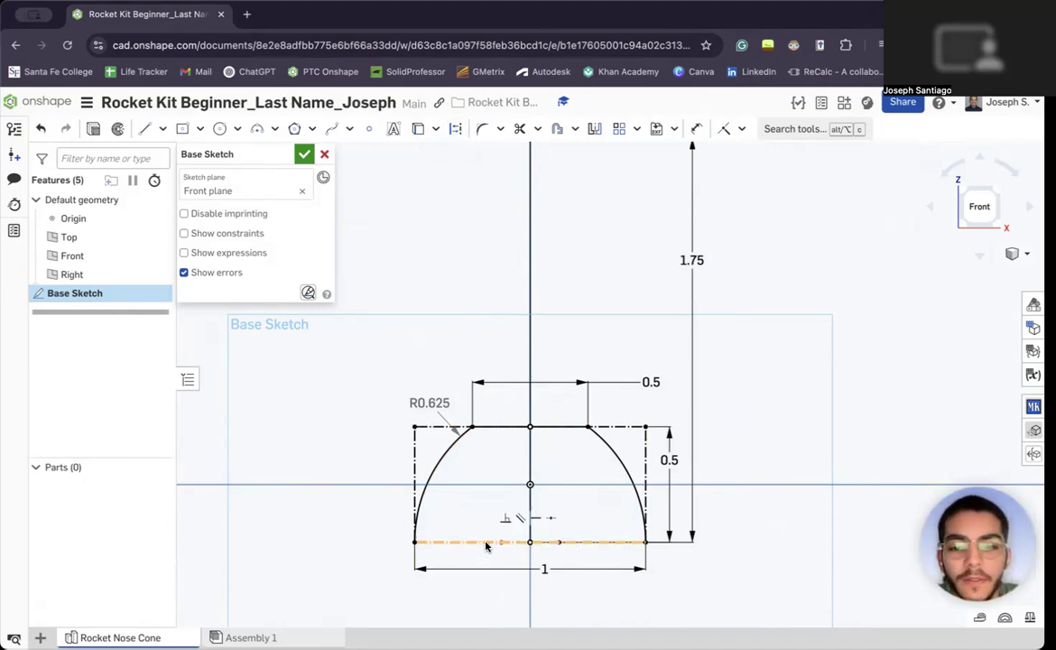
left_click(451, 126)
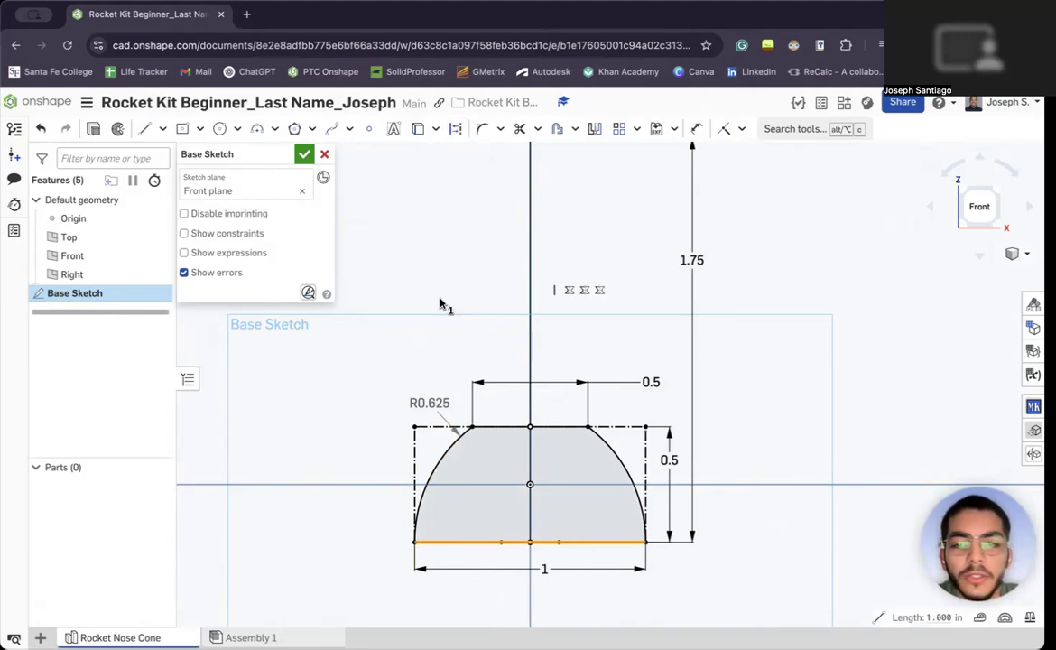
key("Escape")
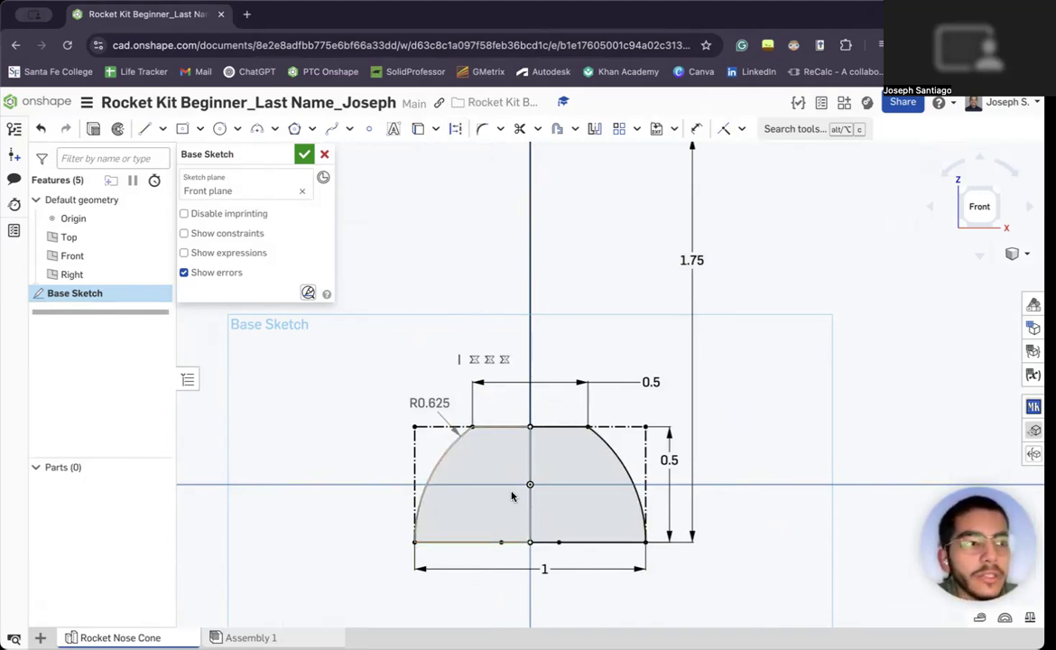
Sketch a horizontal line about 0.19 in long above the profile, beside the centre line, and place a point at its midpoint.
middle_click_drag(483, 271, 483, 287)
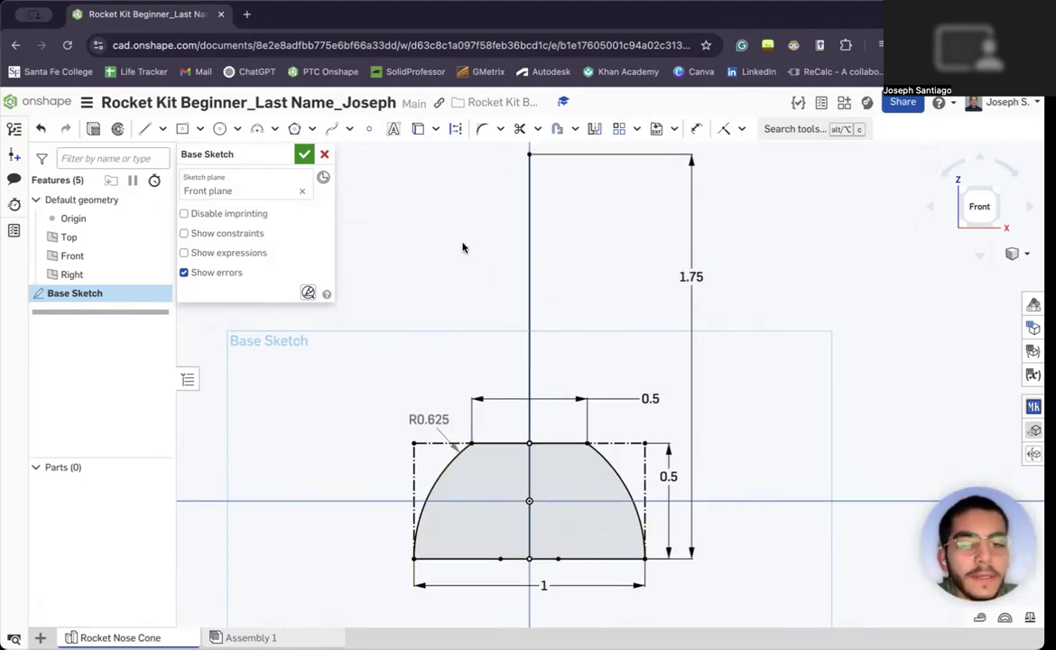
left_click(160, 131)
left_click(151, 149)
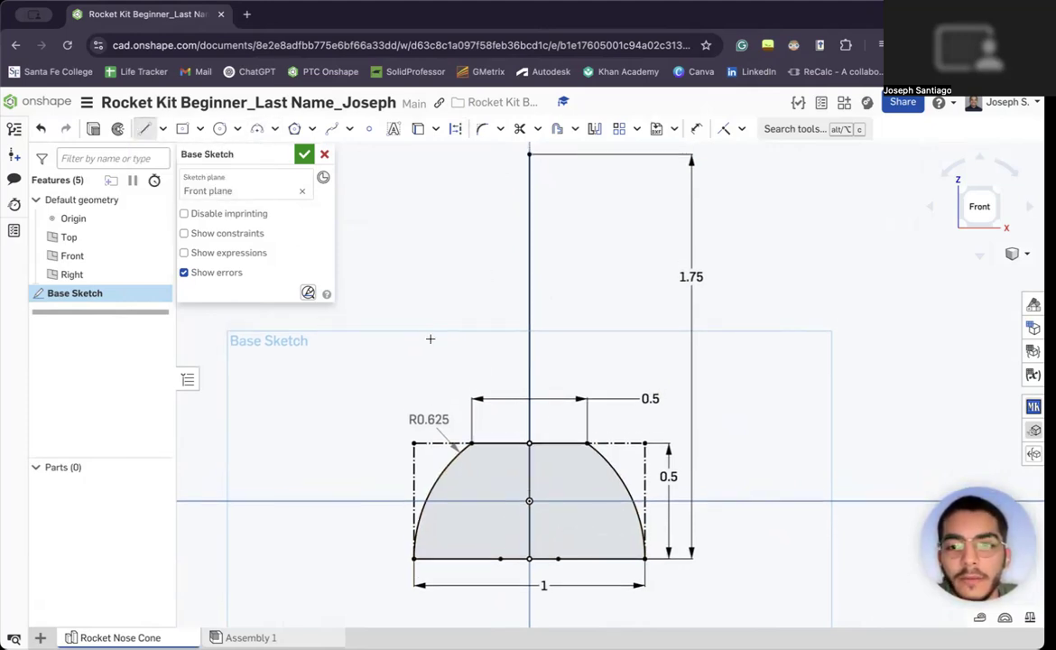
left_click(496, 346)
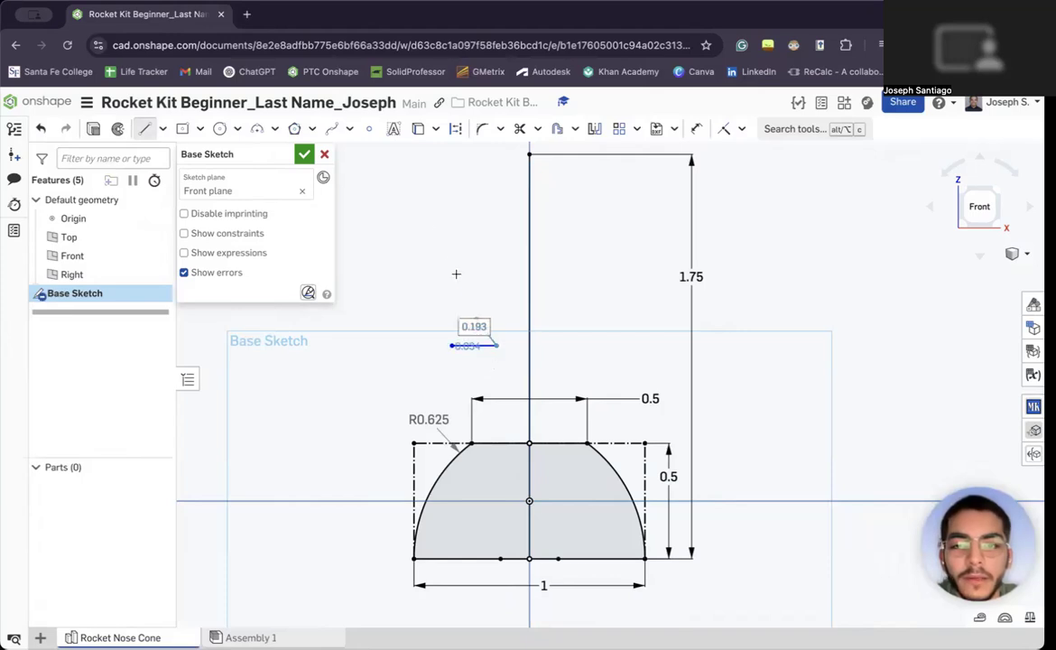
key("Escape")
left_click(368, 132)
left_click(474, 345)
key("Escape")
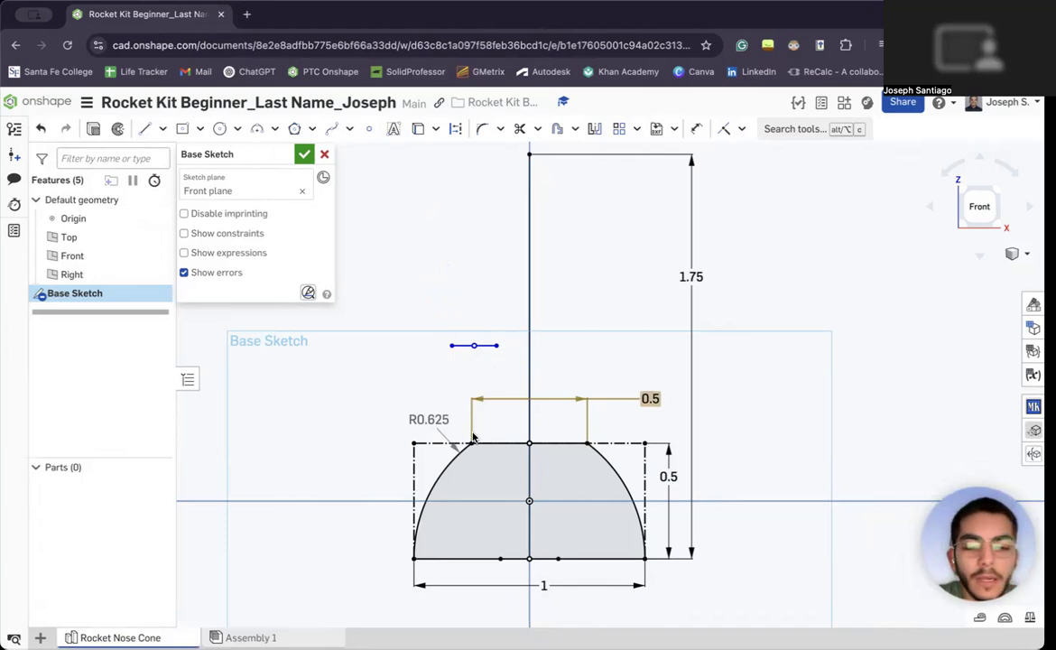
Make the short line's midpoint coincident with the vertical centre line.
key("i")
left_click(474, 346)
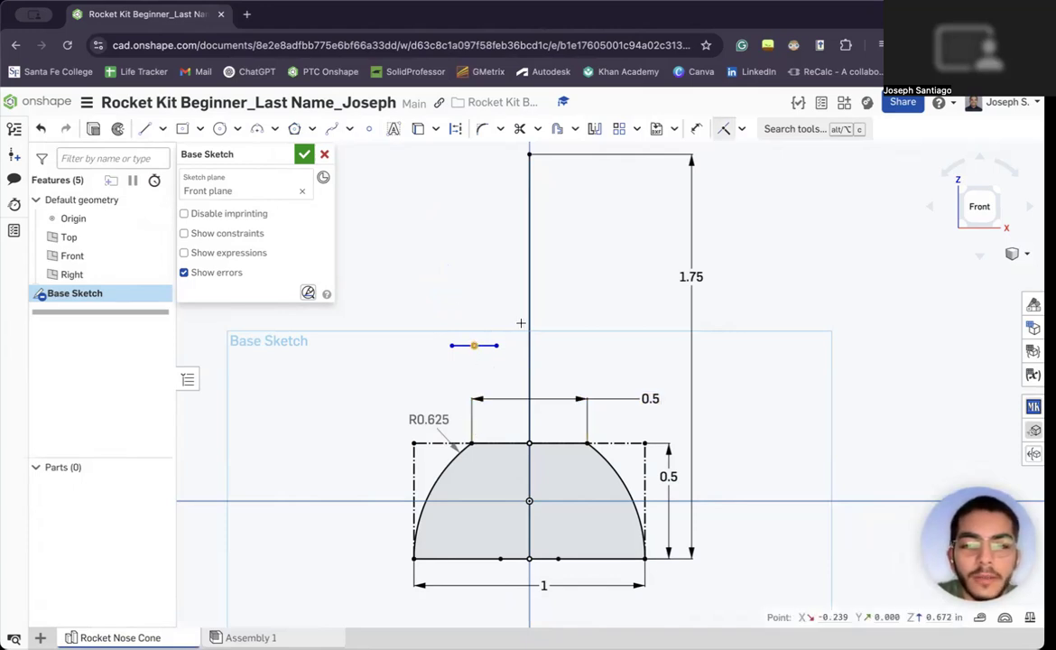
left_click(529, 491)
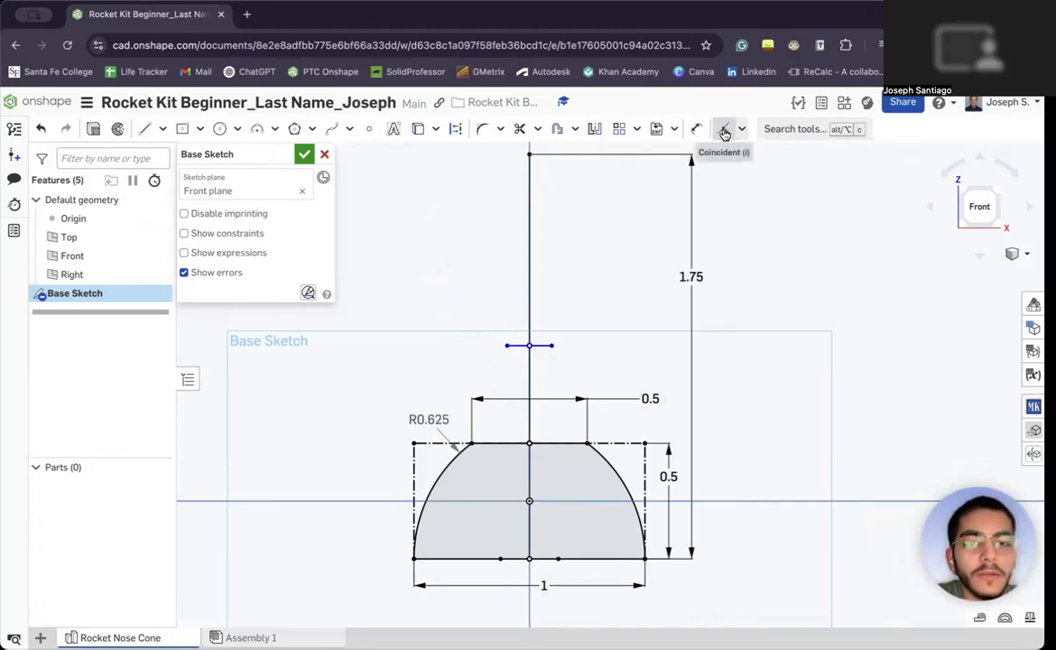
left_click(724, 129)
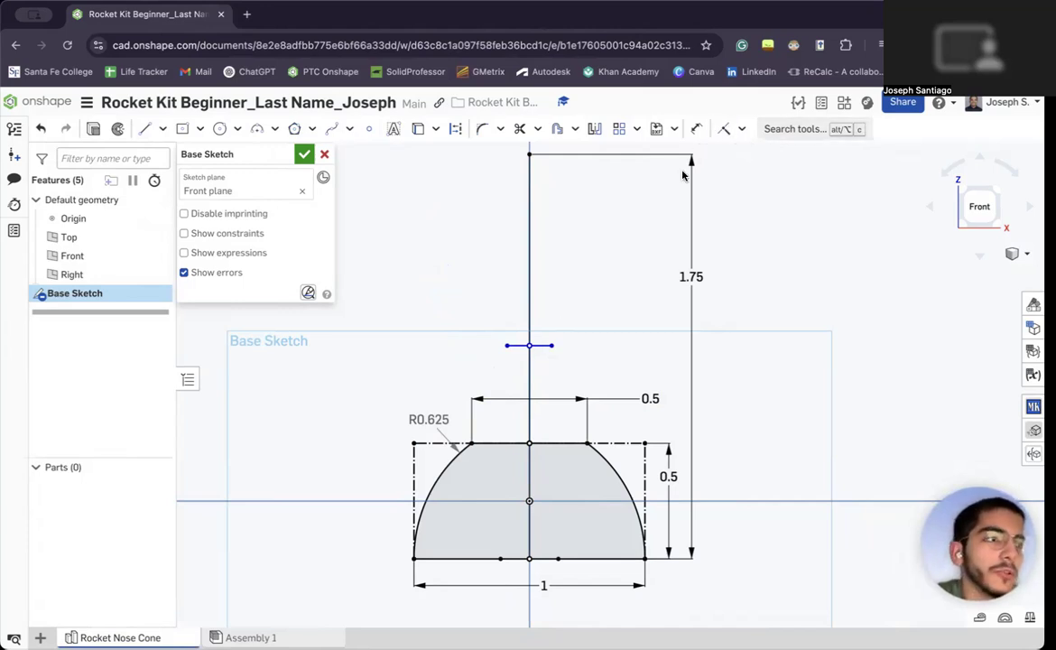
Dimension the short upper line's length to 0.25 in.
key("d")
left_click(542, 346)
left_click(553, 325)
type(".25")
key("Return")
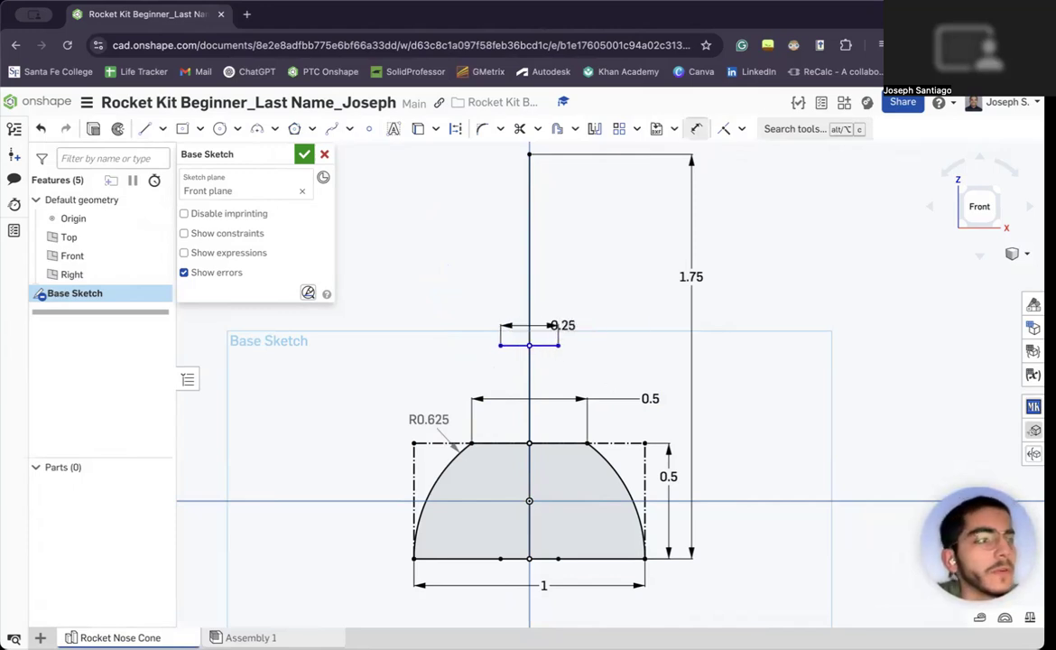
Dimension the distance between the short upper line and the 0.5 in line to 0.25 in, and reposition the crowded dimension labels.
key("d")
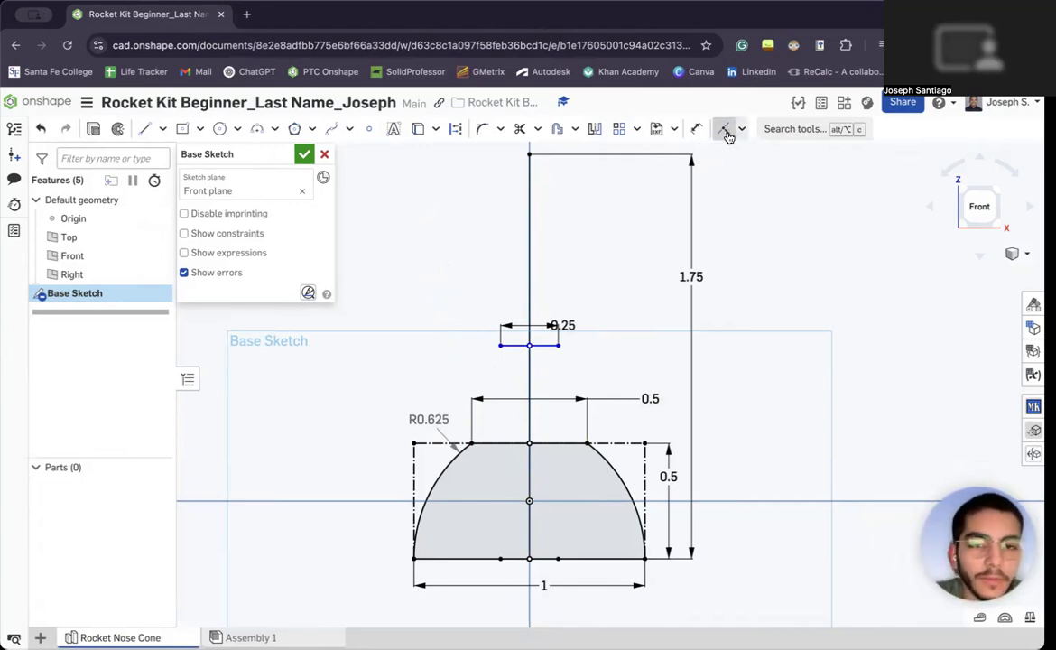
left_click(545, 345)
left_click(541, 442)
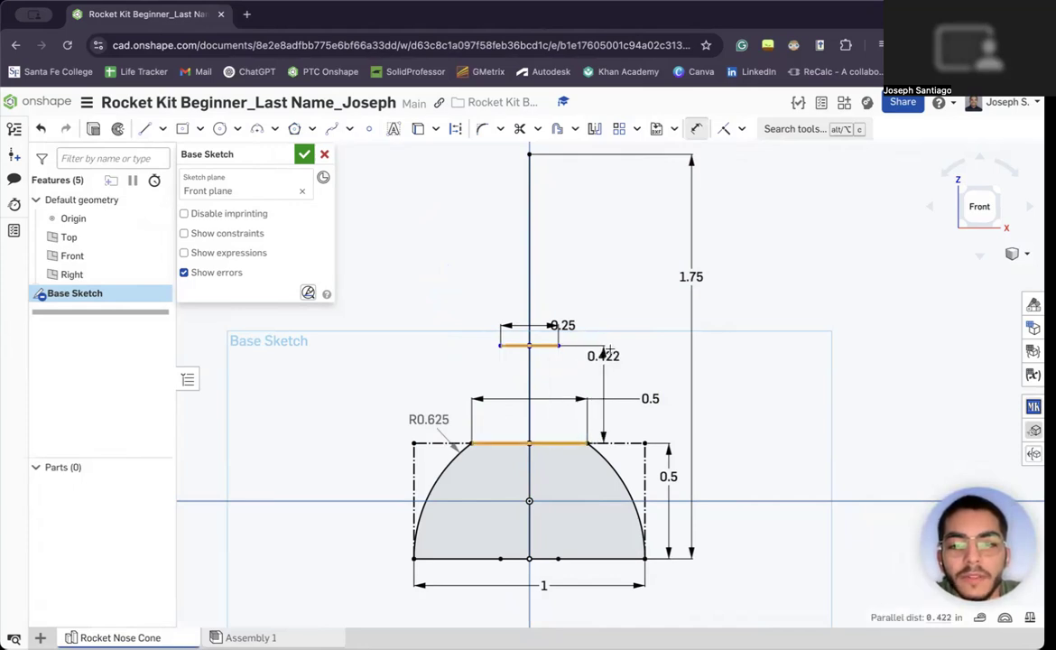
left_click(617, 318)
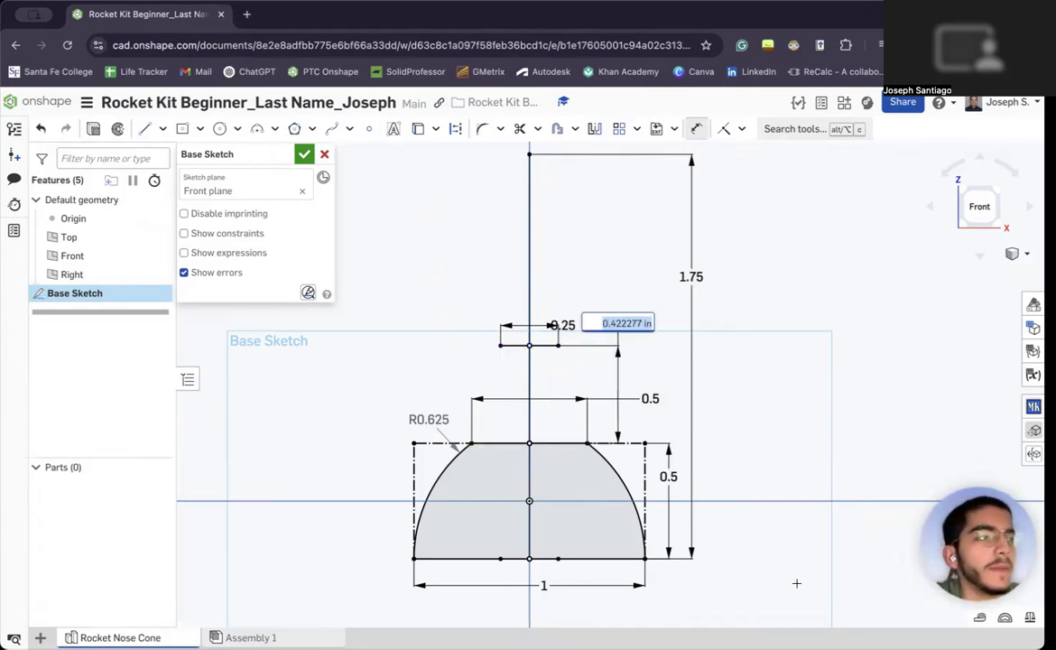
type("0.25")
key("Return")
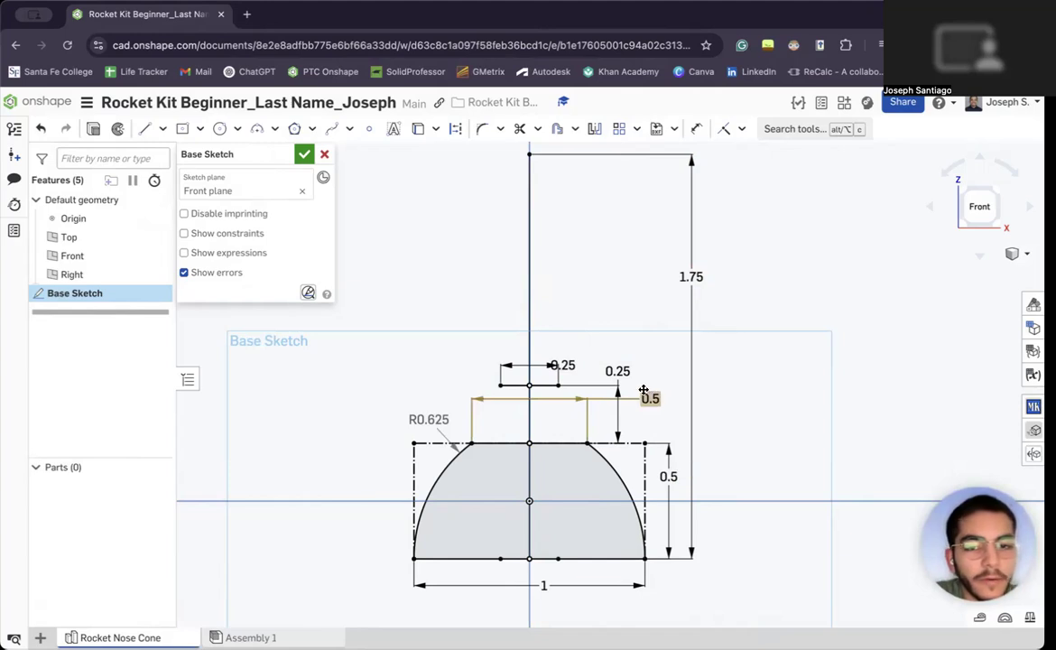
left_click_drag(665, 405, 666, 432)
mouse_move(601, 369)
left_mouse_down()
mouse_move(646, 370)
mouse_move(626, 367)
left_mouse_up()
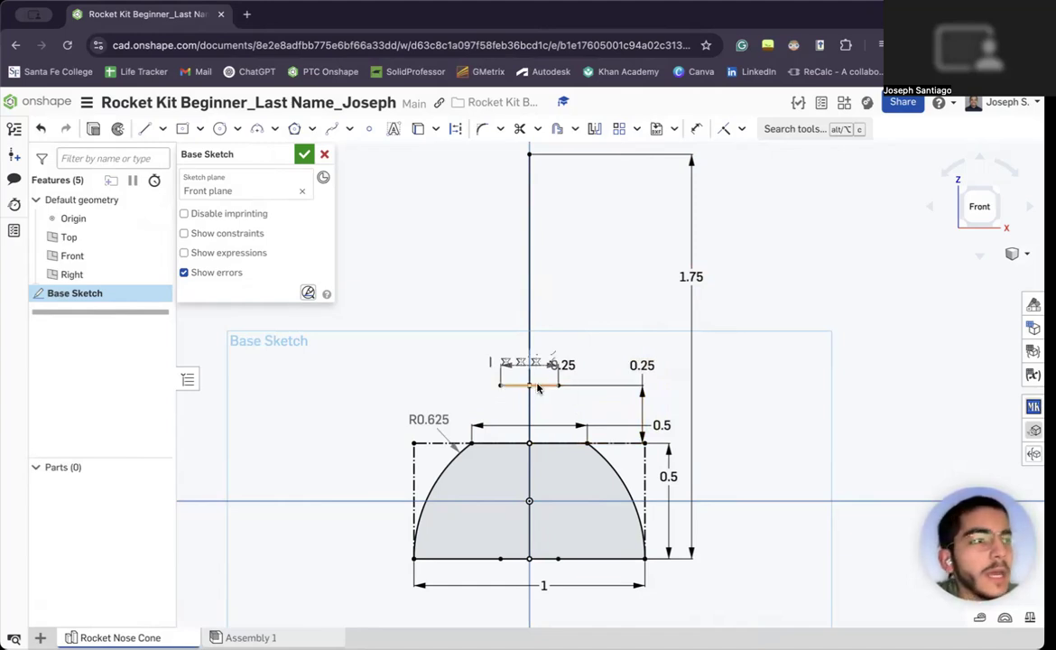
Draw a three-point arc from the upper line's left endpoint to the 0.5 in line's left endpoint, bulging outward.
left_click(256, 128)
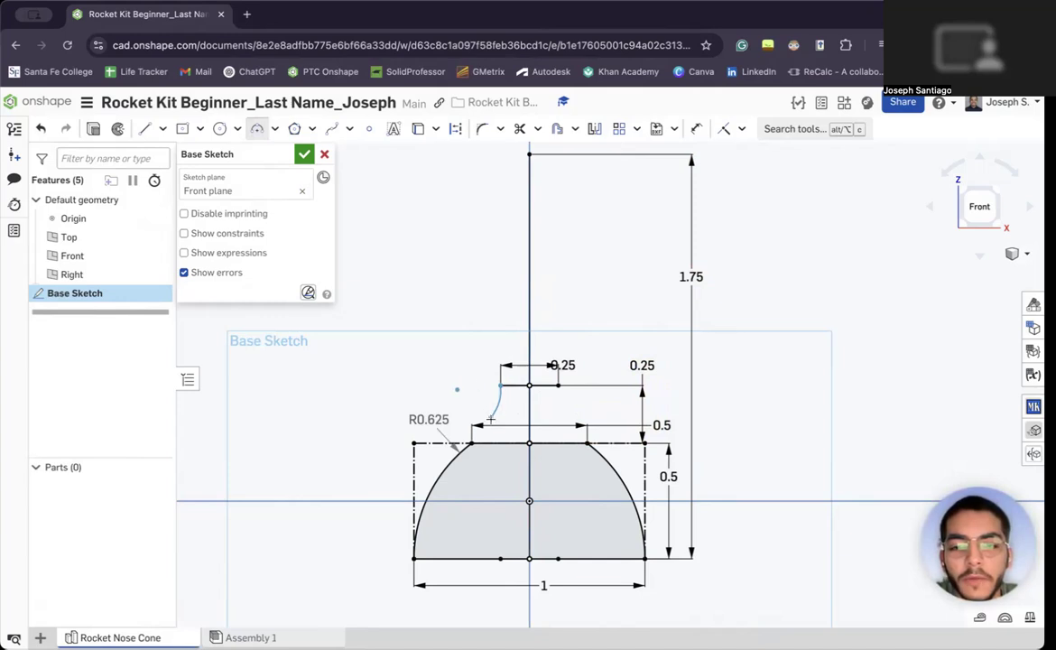
left_click(500, 385)
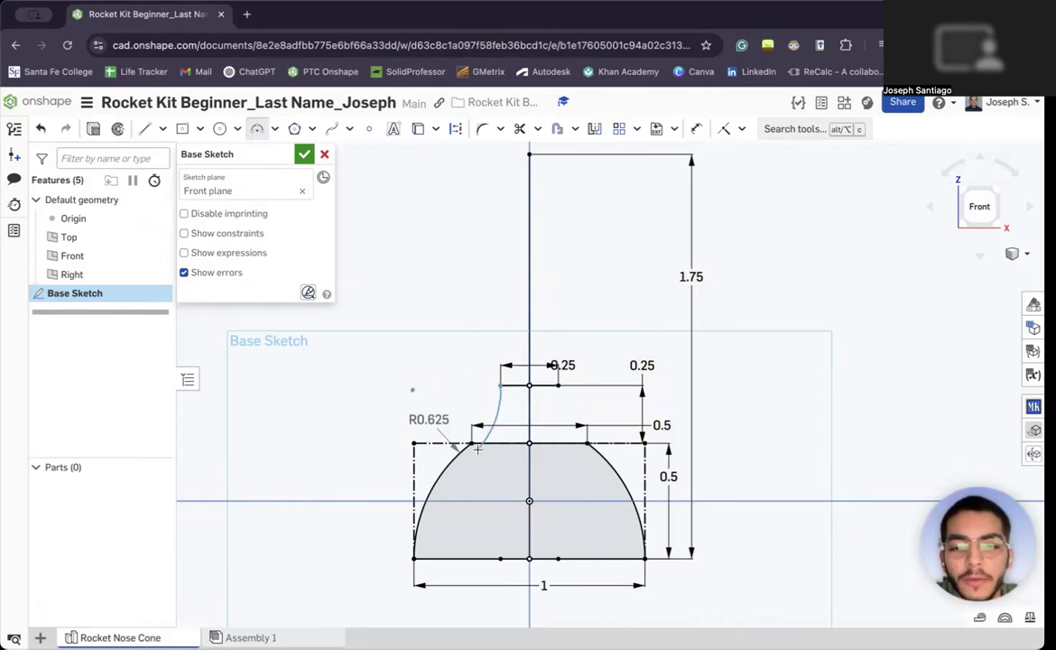
left_click(471, 442)
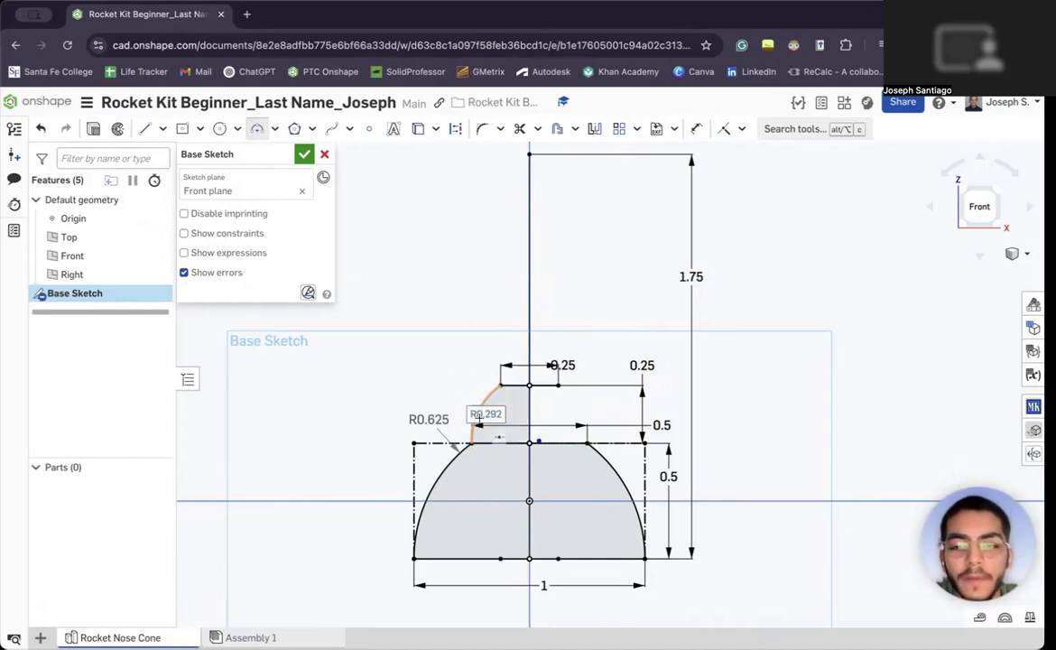
left_click(477, 411)
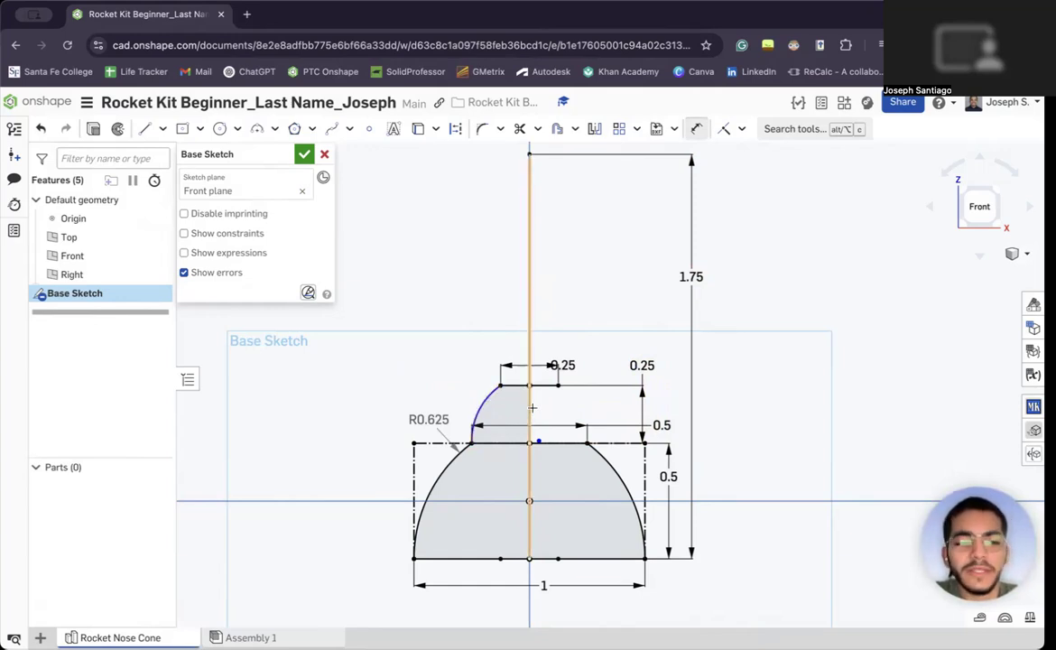
Dimension the new upper-left arc's radius to 0.313 in.
left_click(485, 399)
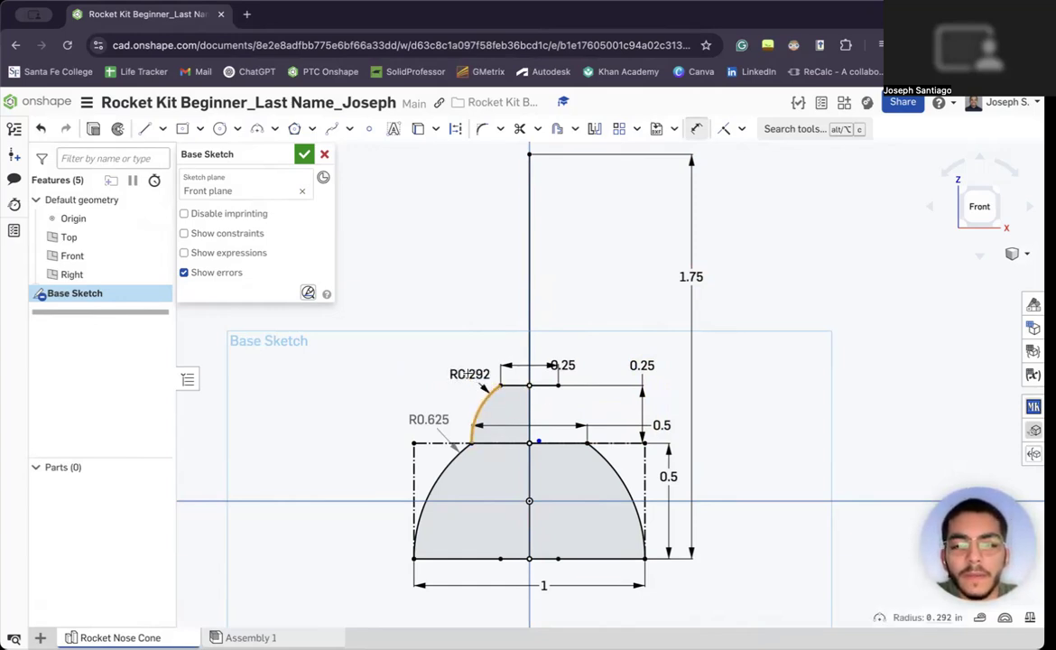
left_click(456, 357)
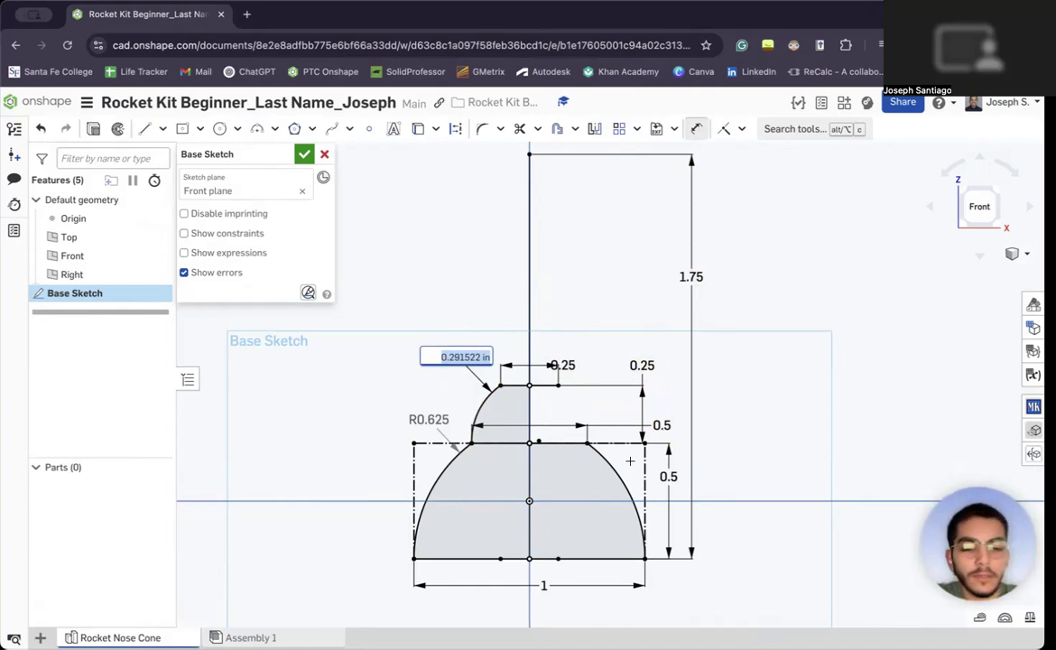
key("BackSpace")
type(".313")
key("Return")
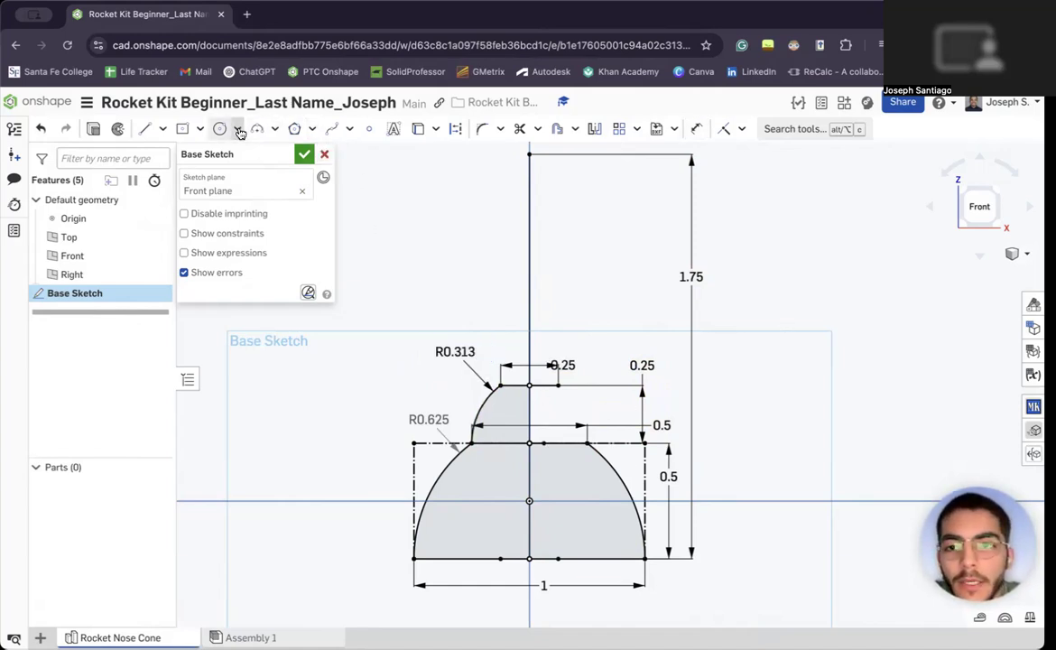
Mirror the upper-left arc about the vertical centre line.
left_click(595, 129)
left_click(531, 297)
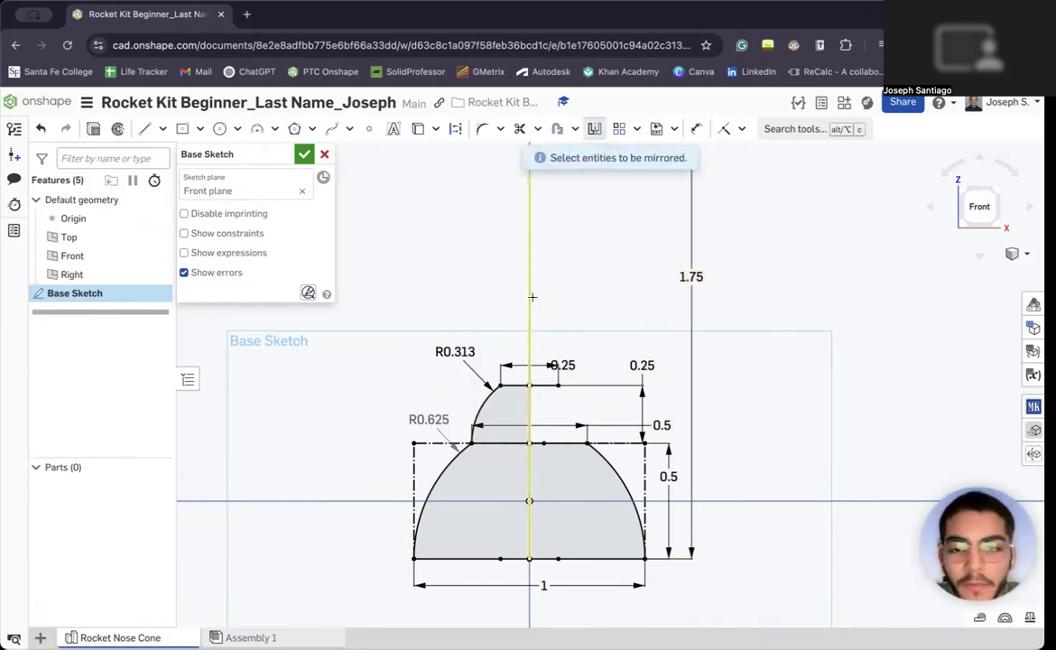
left_click(495, 395)
key("Escape")
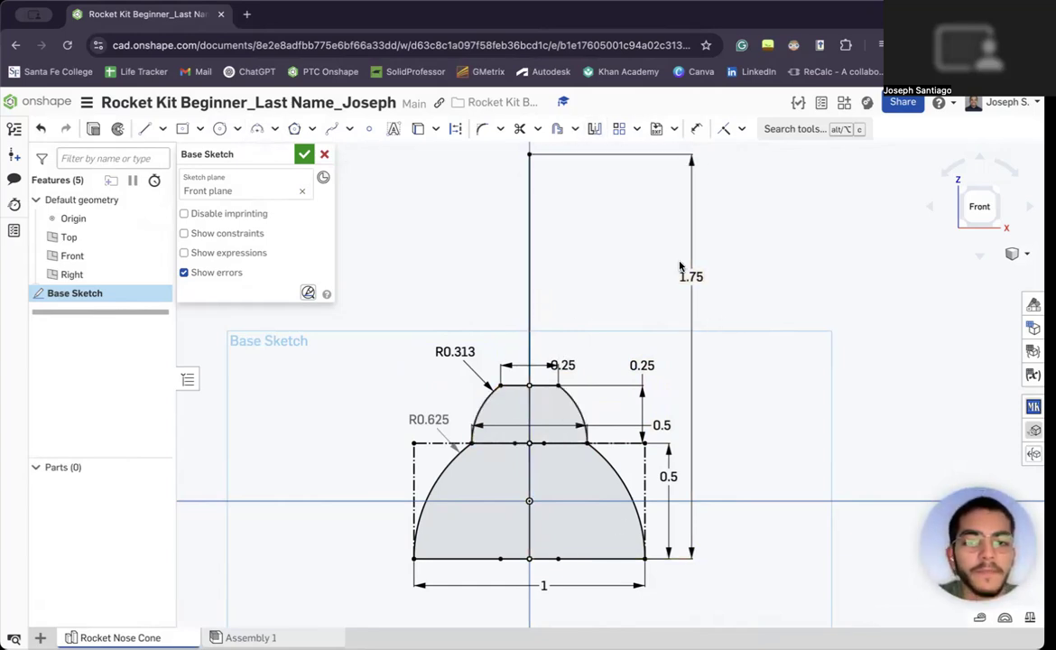
Draw a corner rectangle from level with the centre line's top end, above the 0.25 in line's left endpoint, to that line's right endpoint.
mouse_move(507, 211)
middle_mouse_down()
mouse_move(515, 237)
mouse_move(535, 227)
middle_mouse_up()
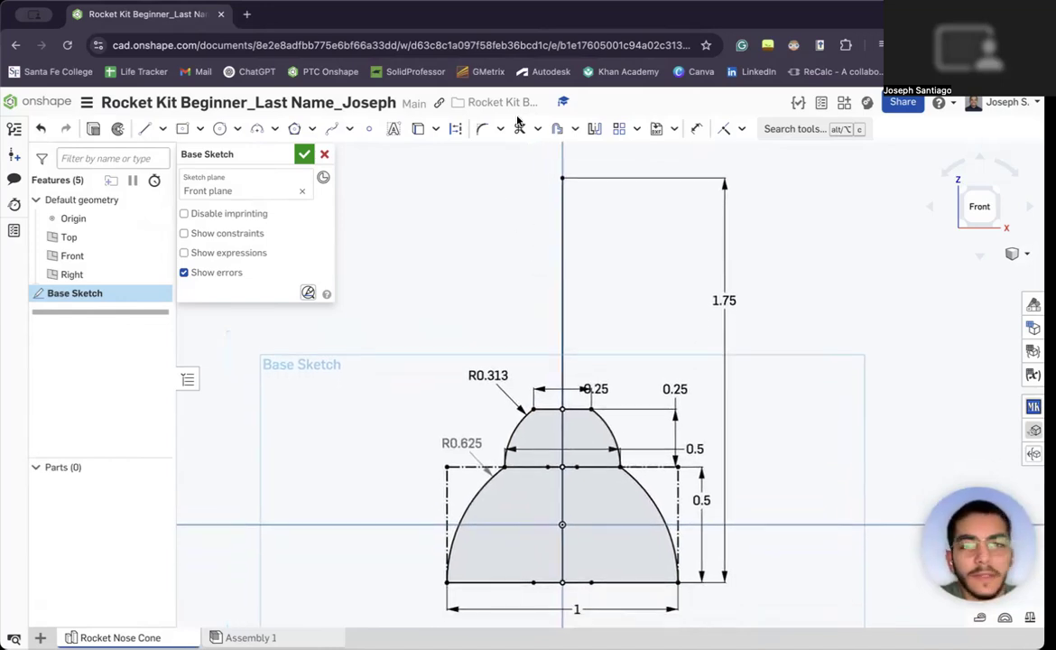
left_click(201, 129)
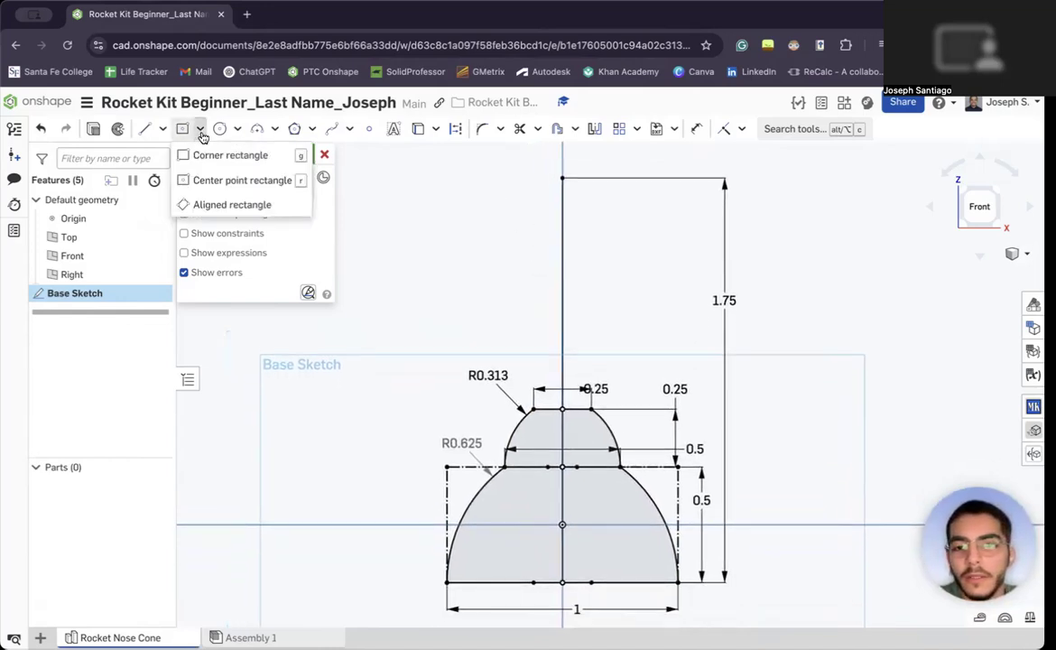
left_click(199, 157)
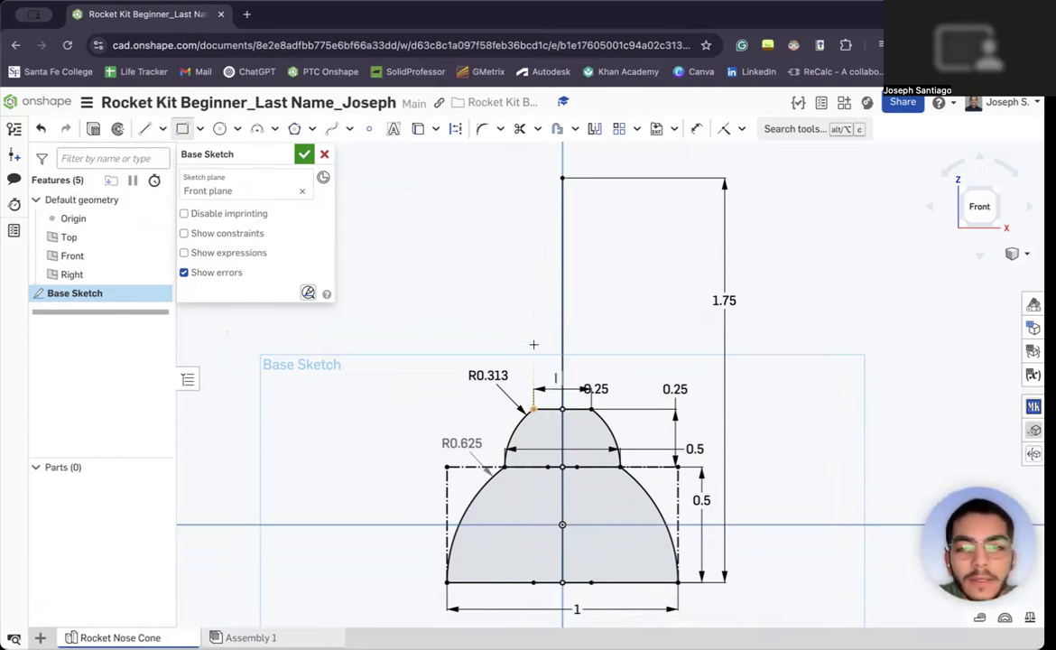
left_click(533, 179)
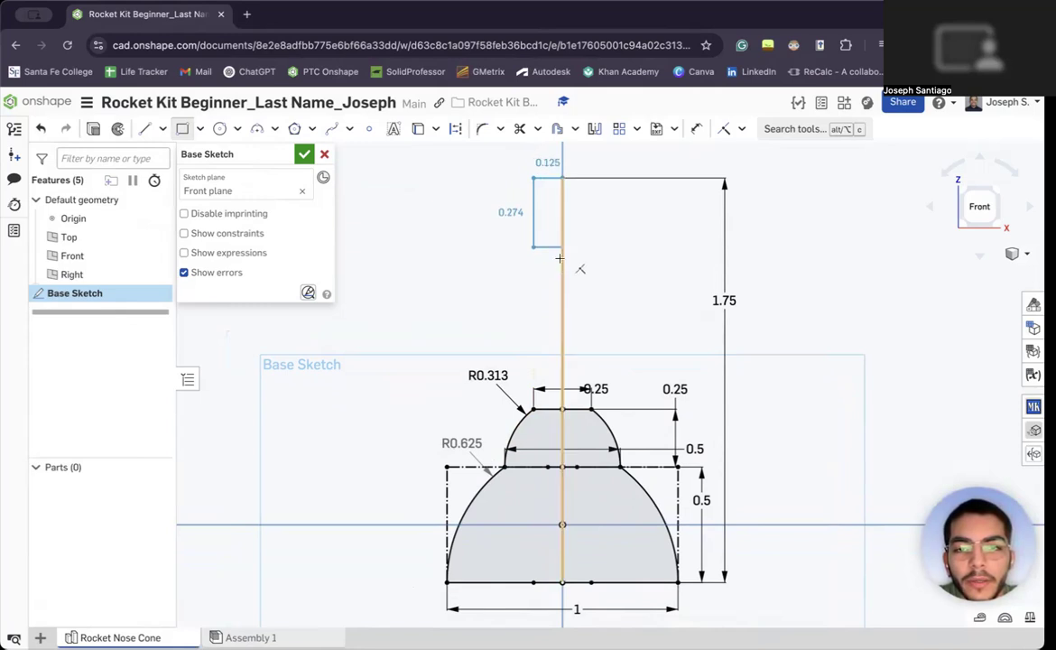
left_click(591, 408)
scroll(623, 356, "up", 1)
scroll(574, 307, "down", 2)
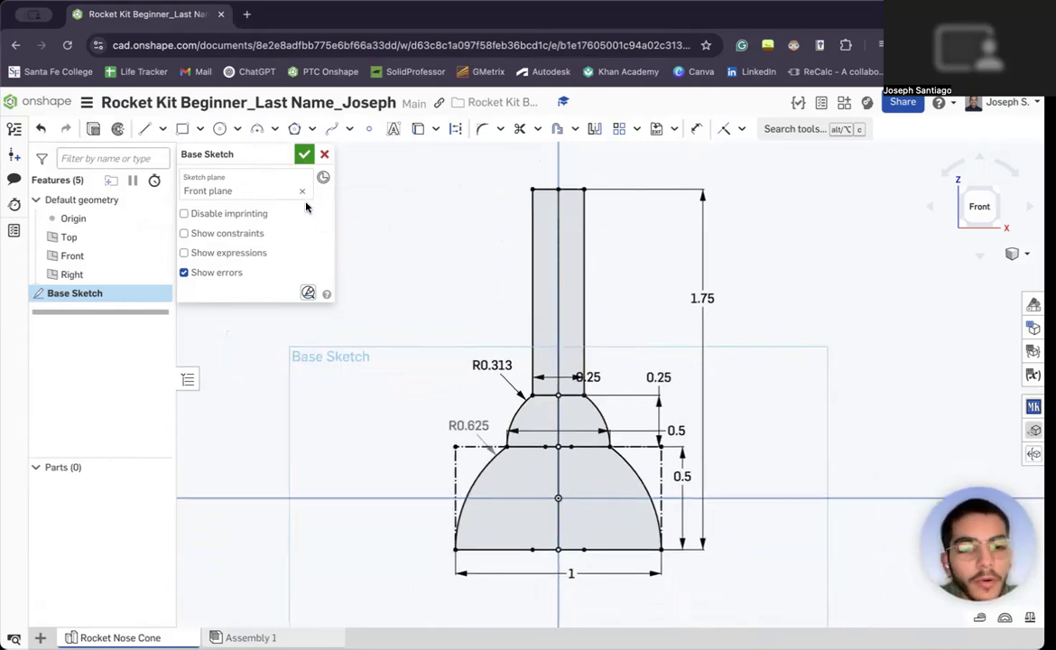
Cancel the Base Sketch edit, restore and reopen the sketch, and accept it with its full profile.
left_click(325, 157)
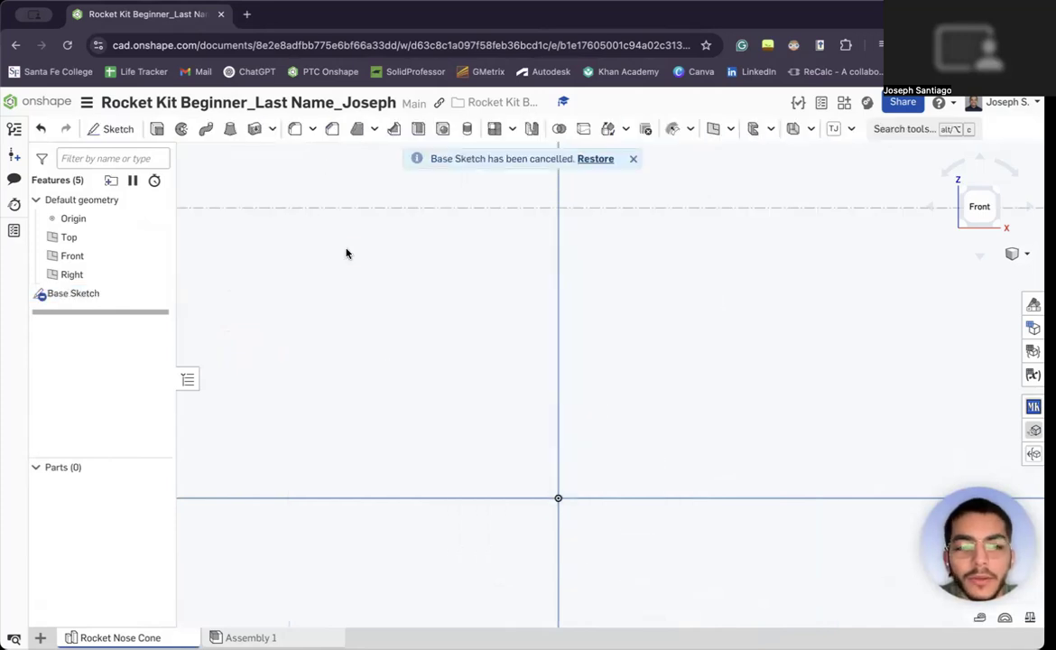
left_click(579, 160)
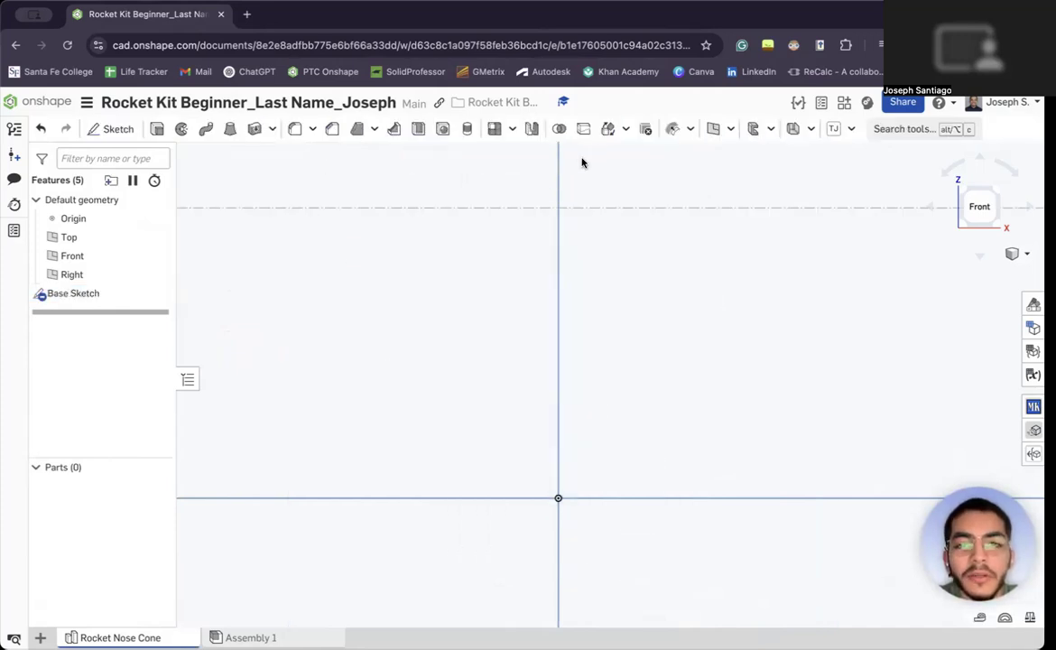
double_click(135, 293)
left_click(302, 155)
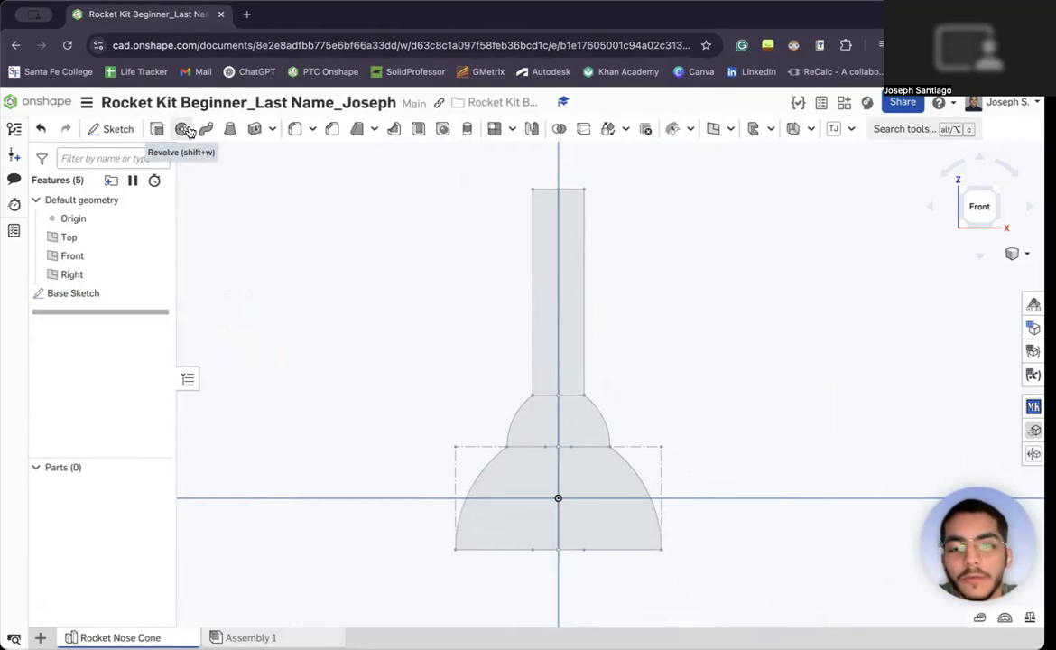
Start a solid Revolve feature and hide the Top and Right planes.
left_click(184, 130)
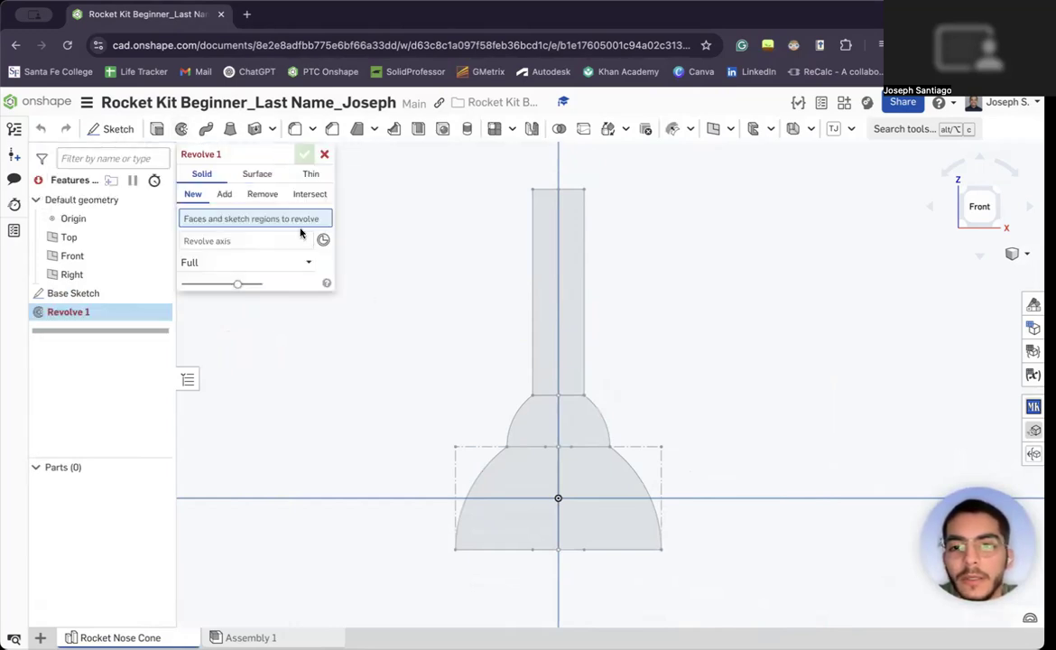
right_click_drag(443, 445, 407, 352)
left_click(155, 236)
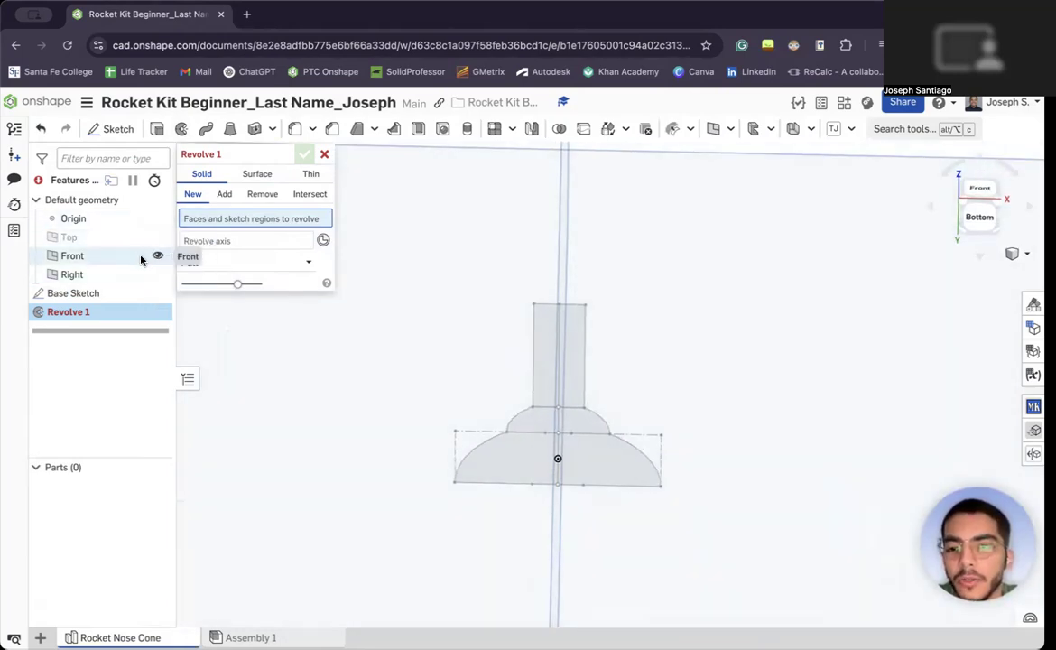
left_click(157, 273)
right_click_drag(415, 282, 435, 356)
left_click(982, 210)
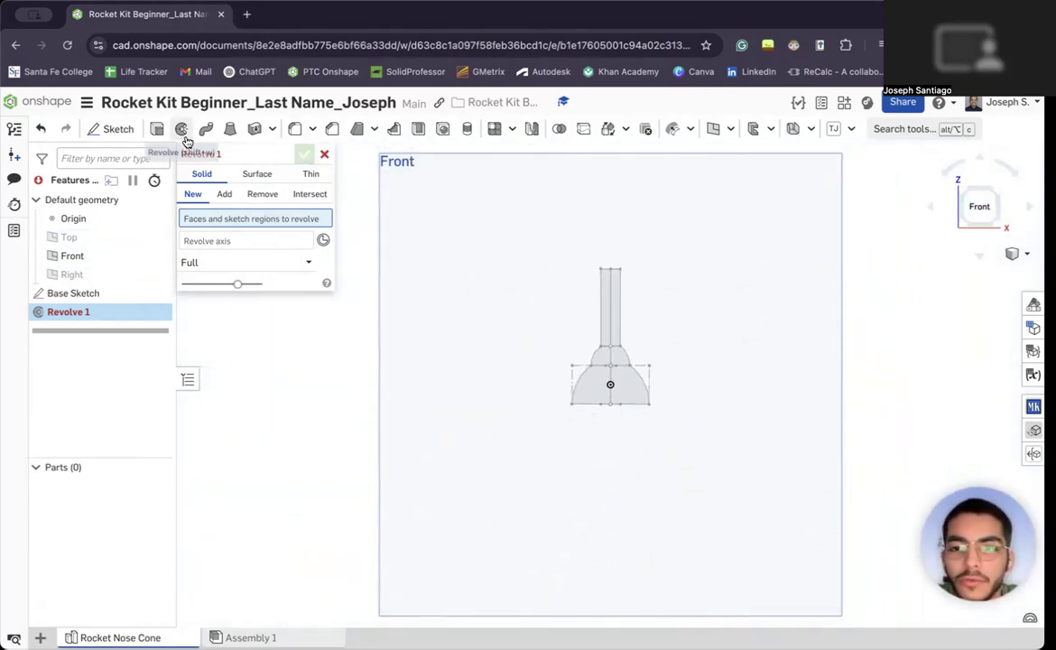
Revolve the three left-half regions of Base Sketch fully around the sketch's vertical centre line.
scroll(606, 412, "up", 5)
scroll(565, 451, "down", 1)
scroll(558, 424, "up", 1)
scroll(537, 398, "down", 1)
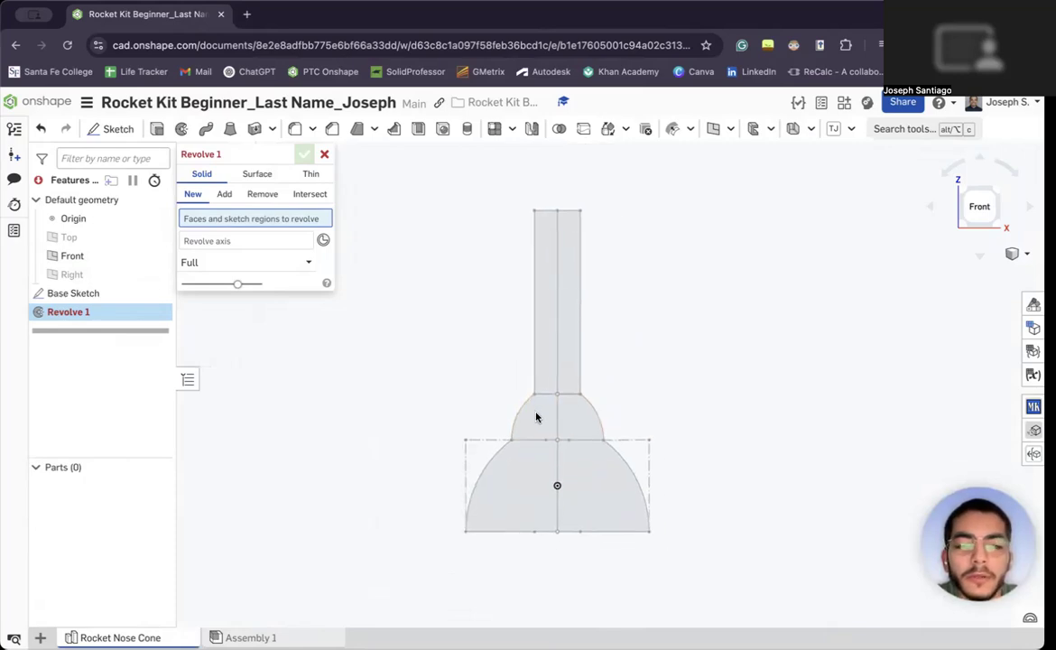
middle_click_drag(536, 415, 554, 442)
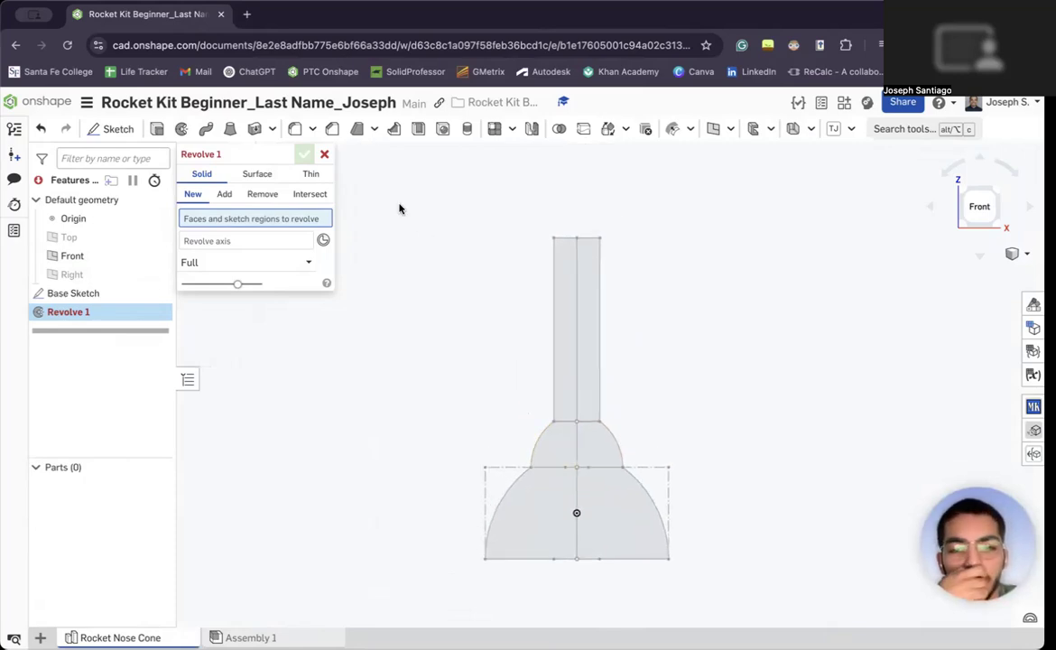
left_click(561, 318)
left_click(557, 438)
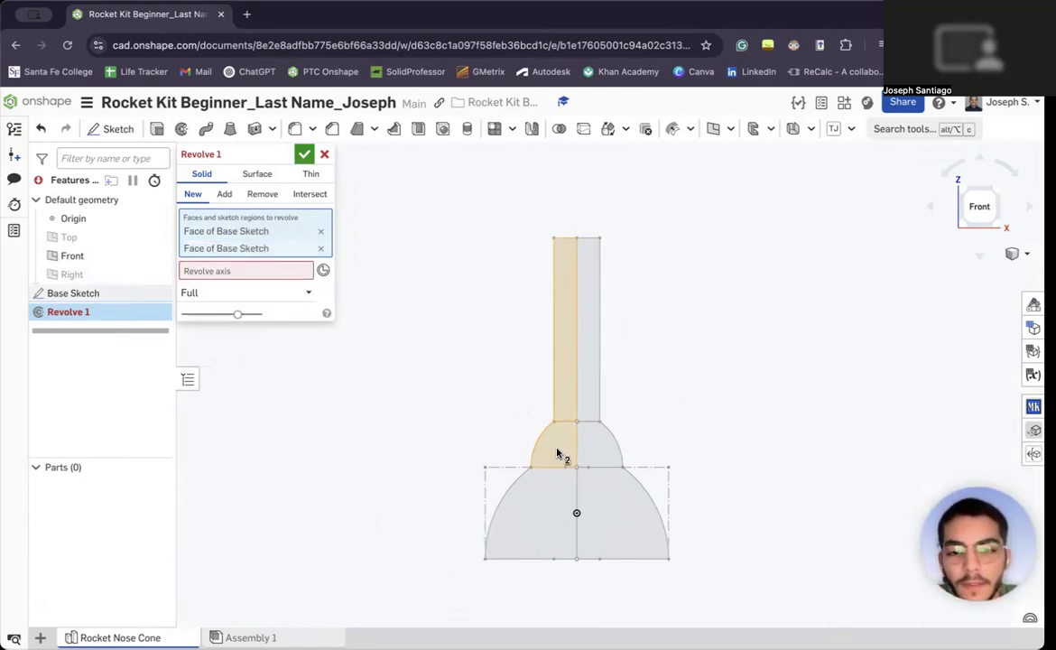
left_click(553, 501)
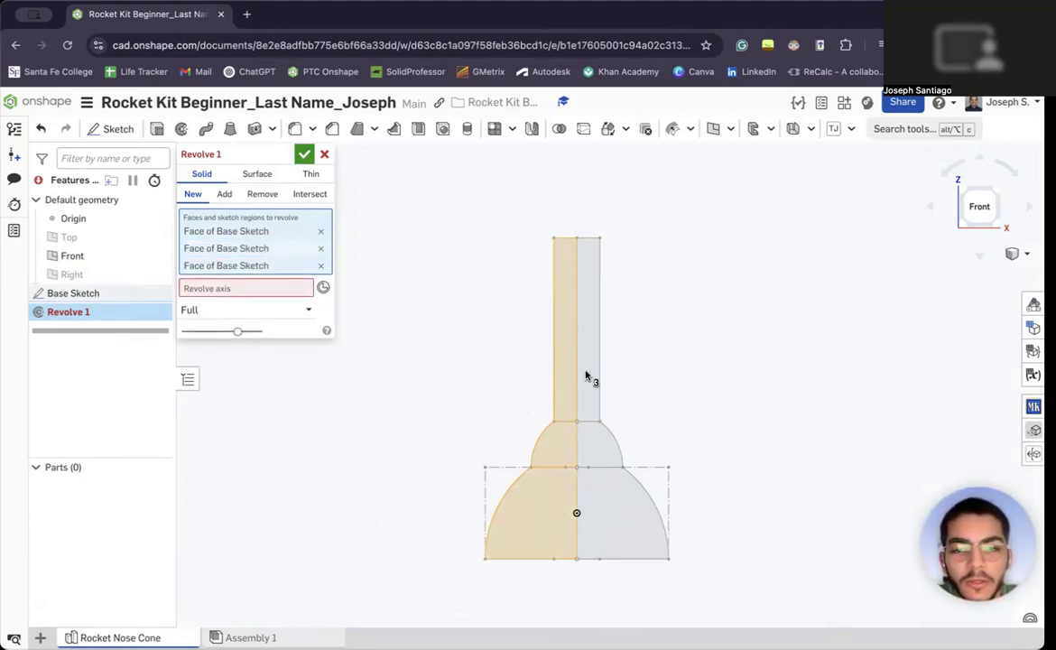
left_click(243, 290)
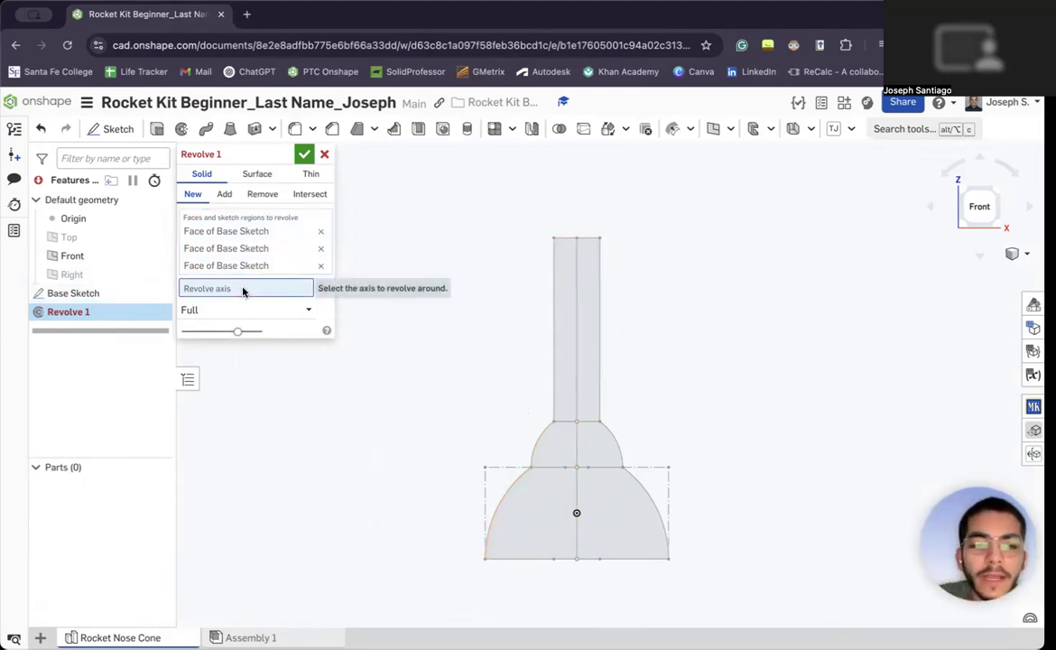
left_click(577, 320)
mouse_move(644, 322)
right_mouse_down()
mouse_move(667, 336)
mouse_move(663, 393)
mouse_move(662, 346)
mouse_move(650, 341)
right_mouse_up()
Try a one-direction revolve, vary its angle with the manipulator, and switch the revolve type back to Full.
left_click(282, 318)
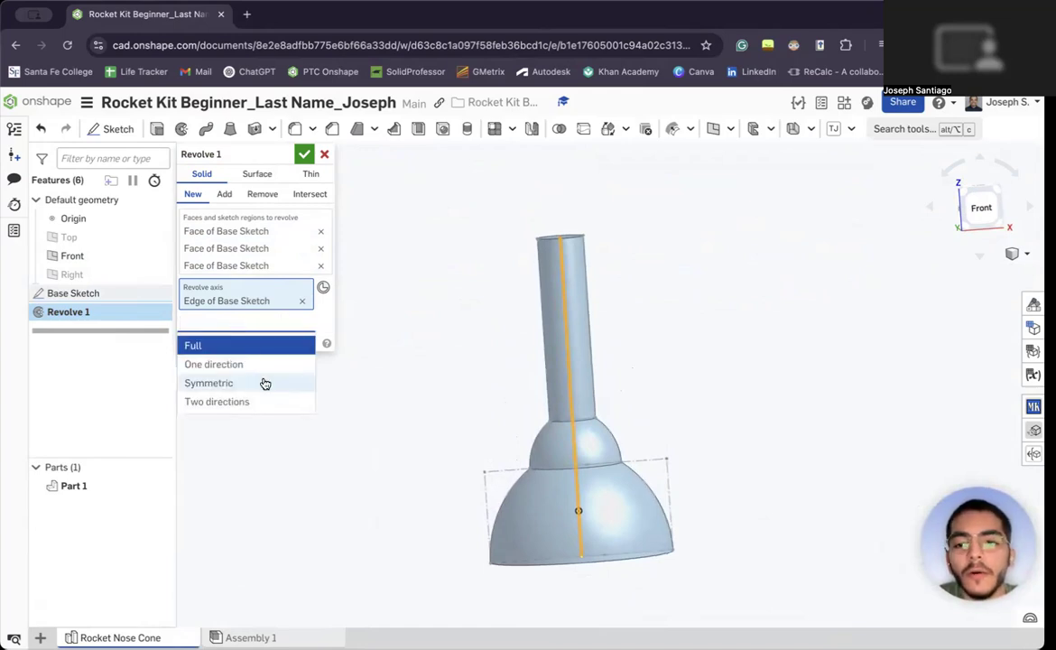
left_click(257, 363)
right_click_drag(686, 366, 663, 409)
left_click_drag(545, 431, 612, 424)
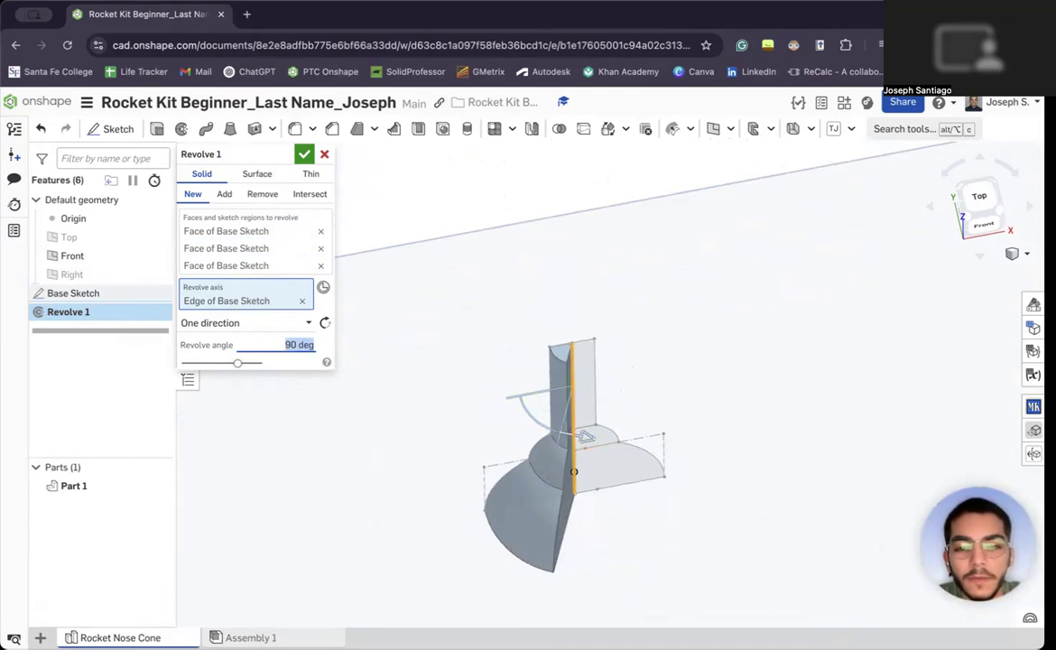
mouse_move(815, 385)
right_mouse_down()
mouse_move(804, 346)
mouse_move(794, 370)
mouse_move(804, 394)
mouse_move(809, 371)
mouse_move(812, 379)
right_mouse_up()
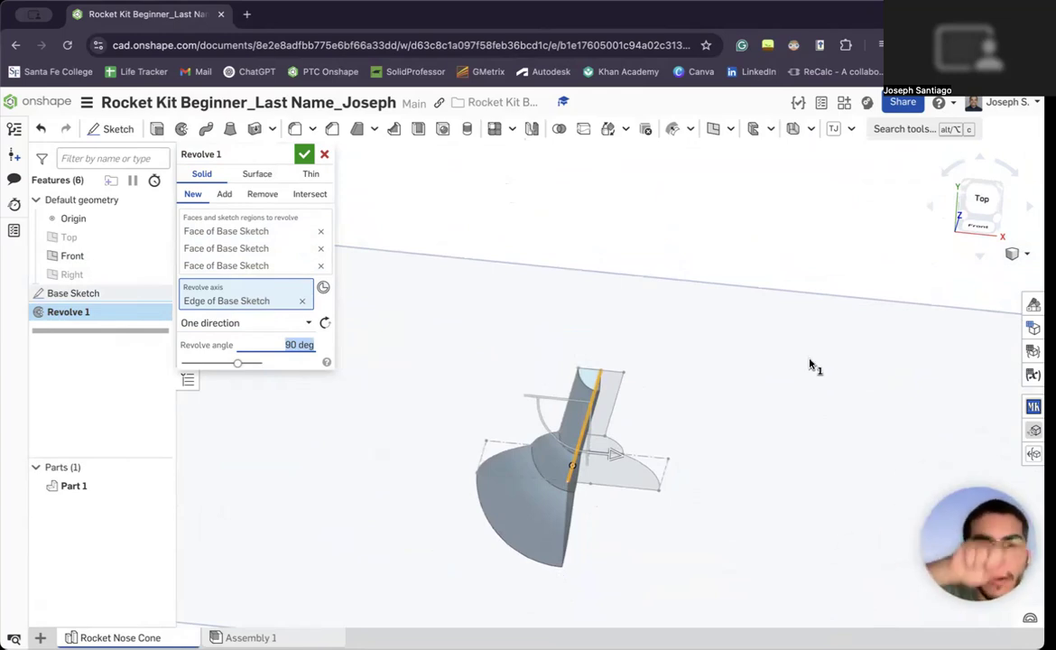
left_click_drag(611, 454, 541, 439)
left_click(288, 325)
left_click(208, 344)
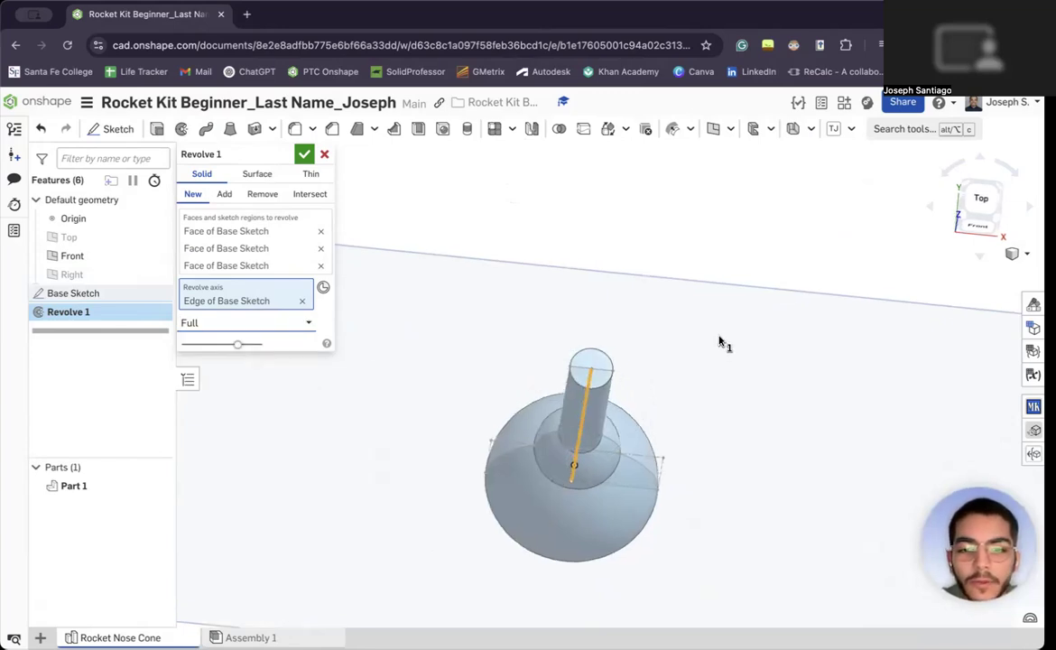
Rename the revolve as "Revolve 1 - Nose Base" and accept the feature.
right_click_drag(723, 344, 722, 301)
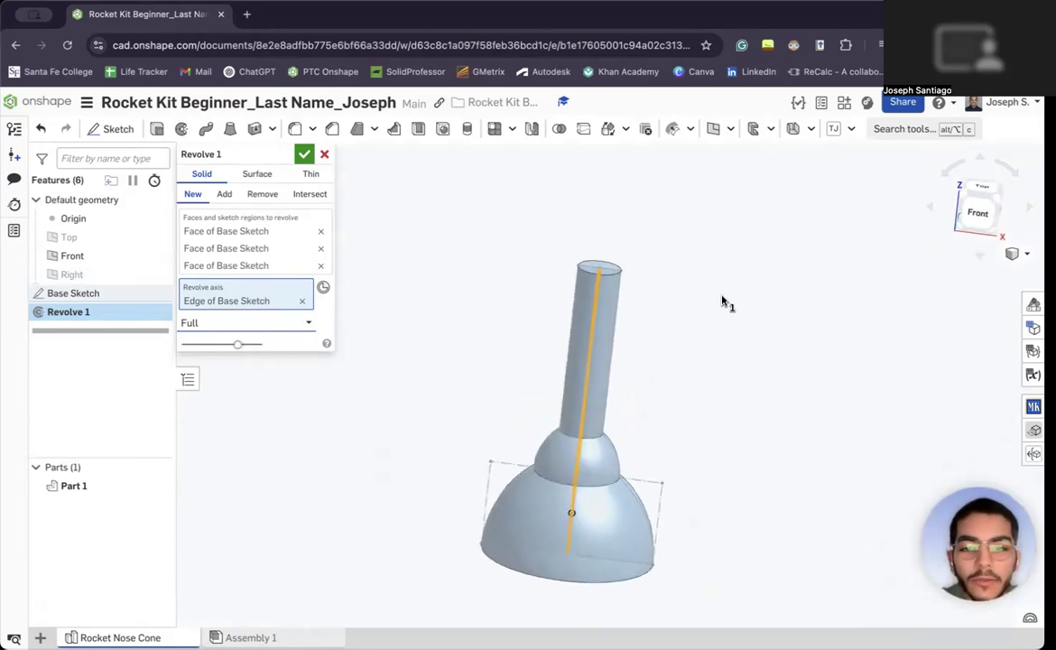
left_click(279, 152)
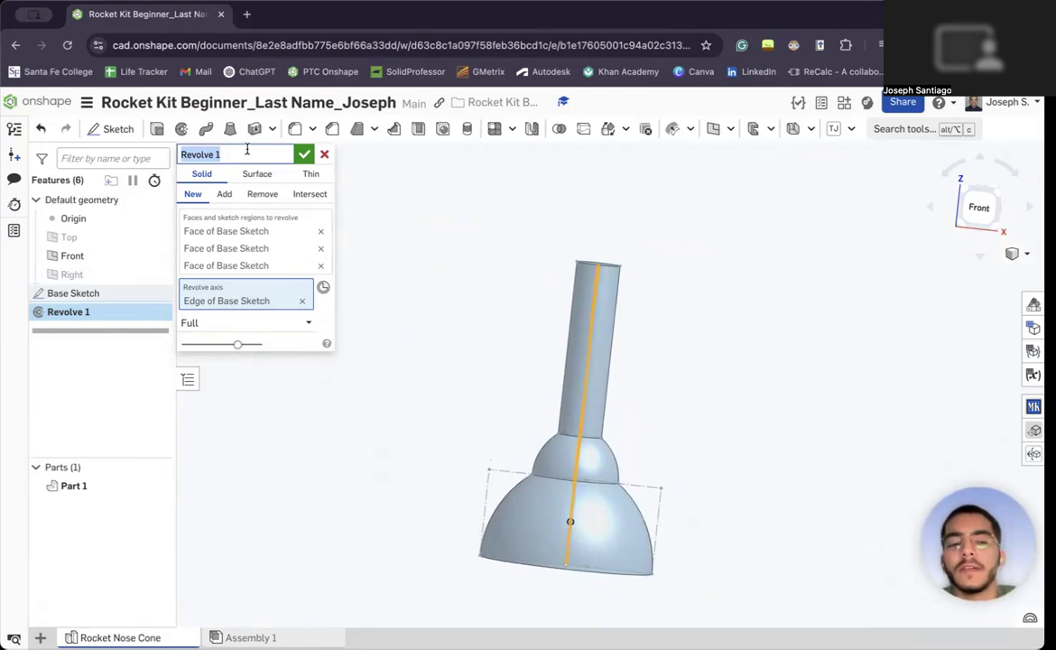
type("Revolve")
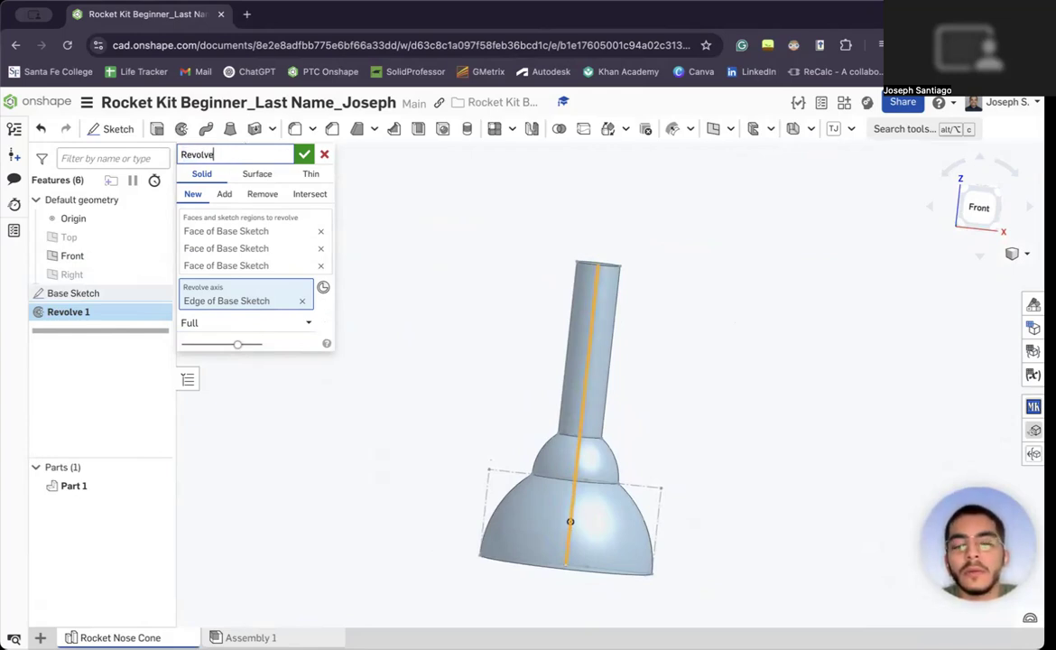
type(" 1 - Nose Base")
key("Return")
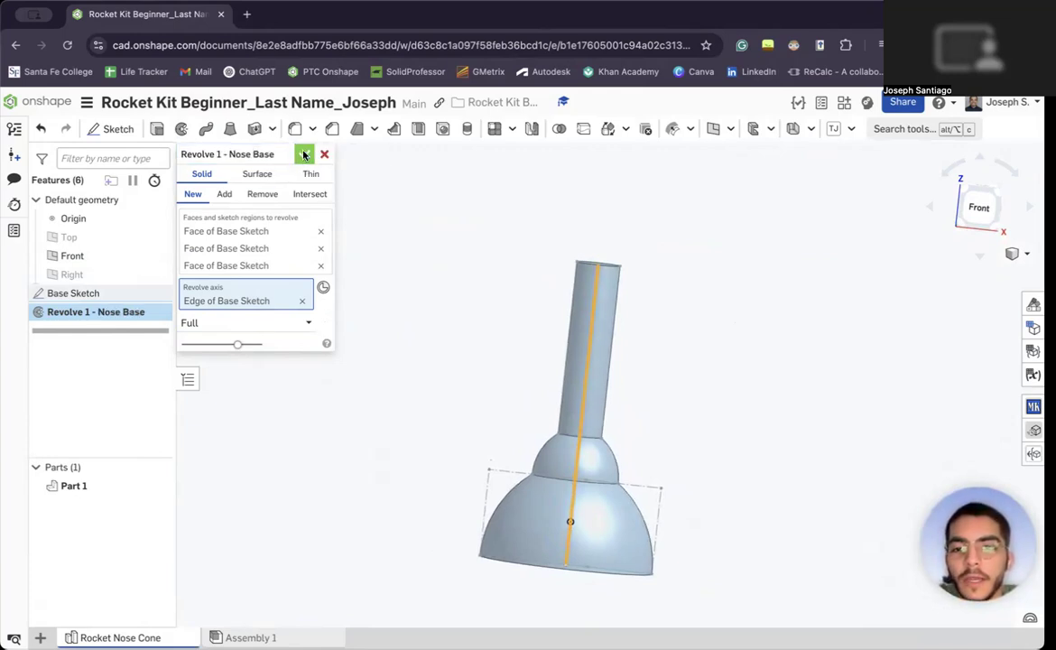
left_click(304, 151)
Hide the Front plane so that none of the default planes cover the revolved part.
mouse_move(415, 223)
right_mouse_down()
mouse_move(409, 269)
mouse_move(413, 245)
right_mouse_up()
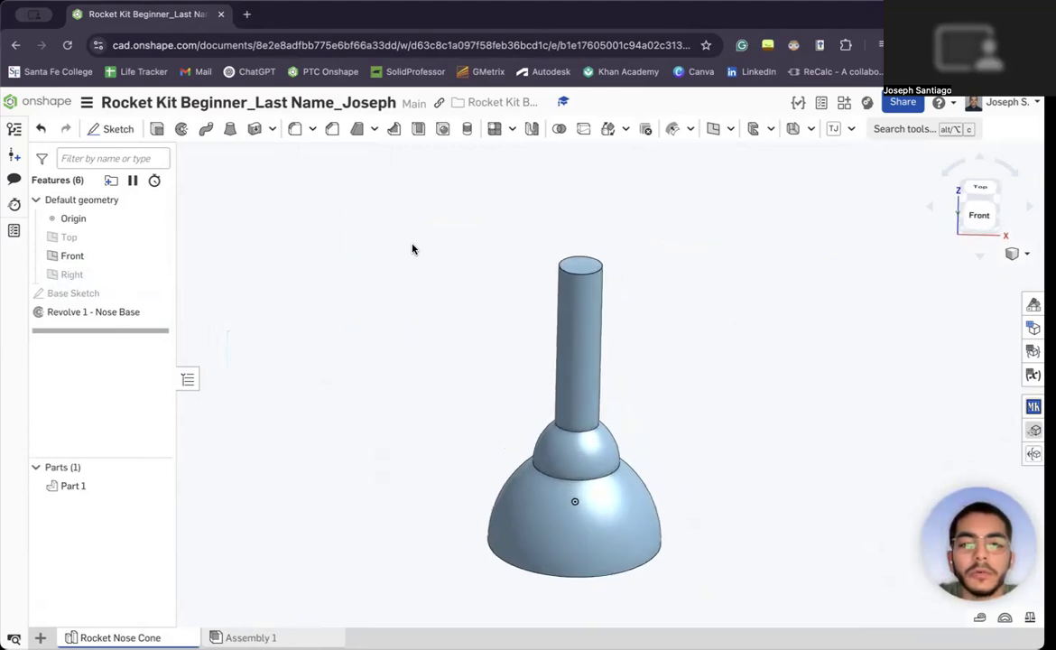
right_click_drag(415, 305, 420, 266)
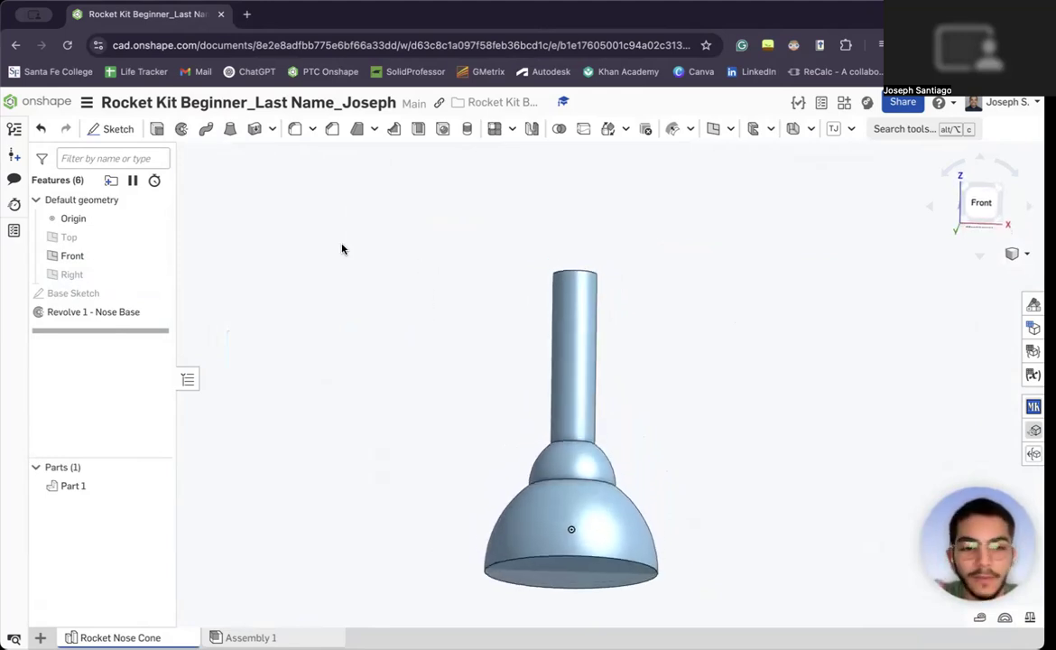
right_click_drag(357, 278, 356, 304)
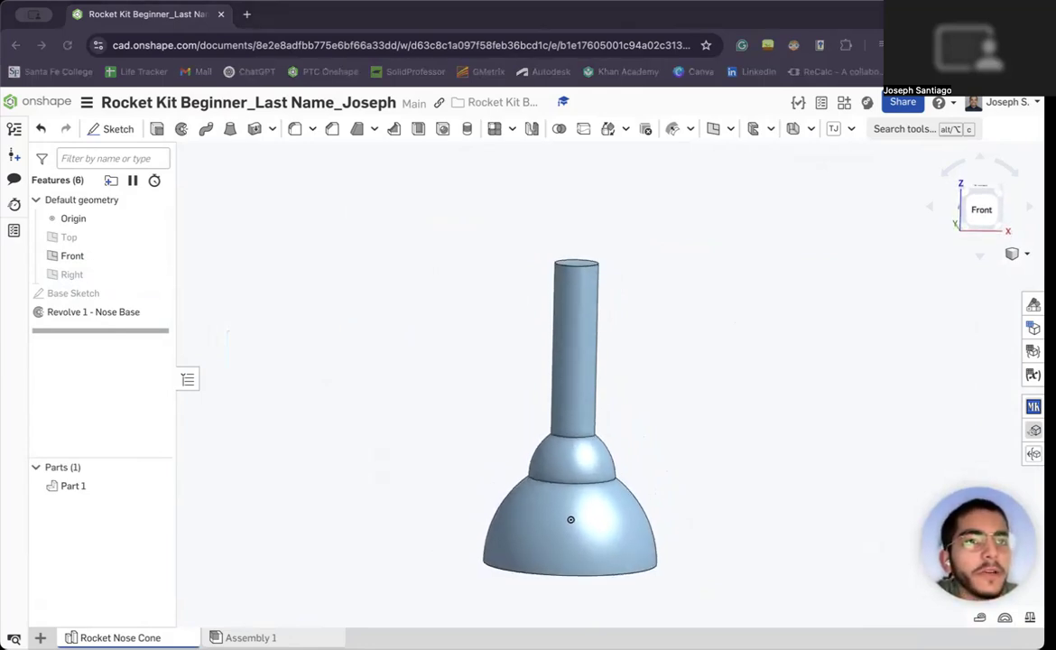
right_click_drag(595, 346, 686, 338)
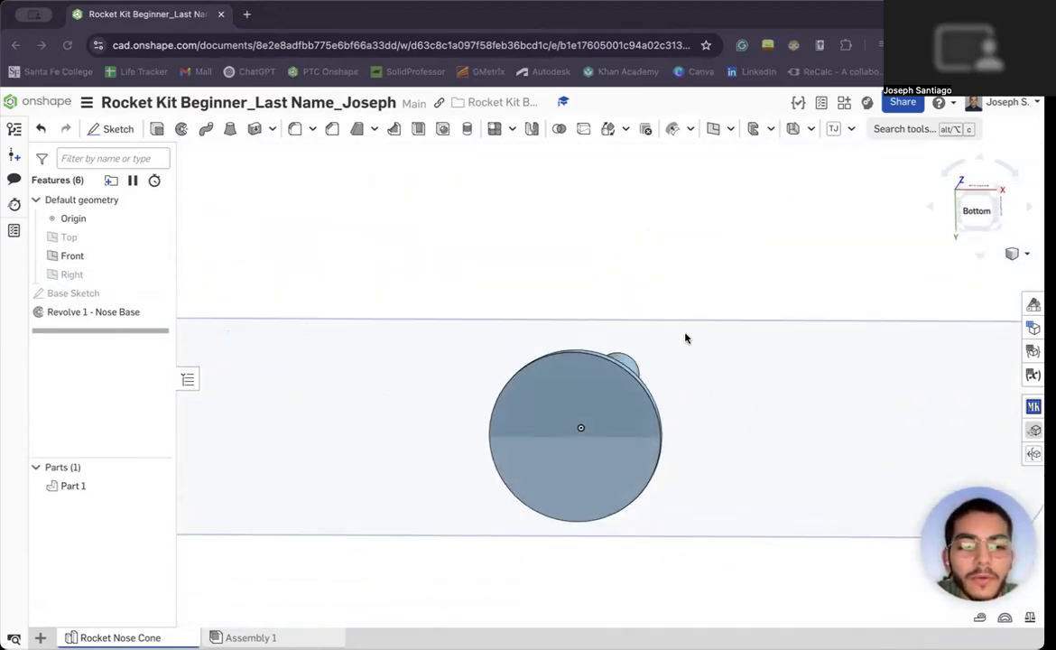
left_click(975, 211)
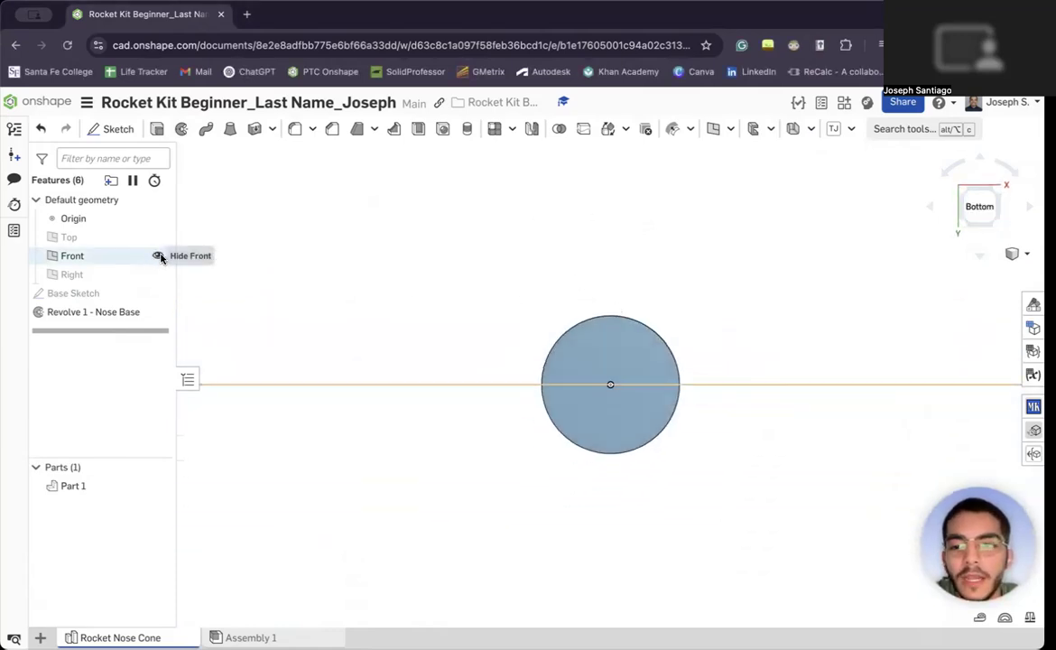
left_click(158, 259)
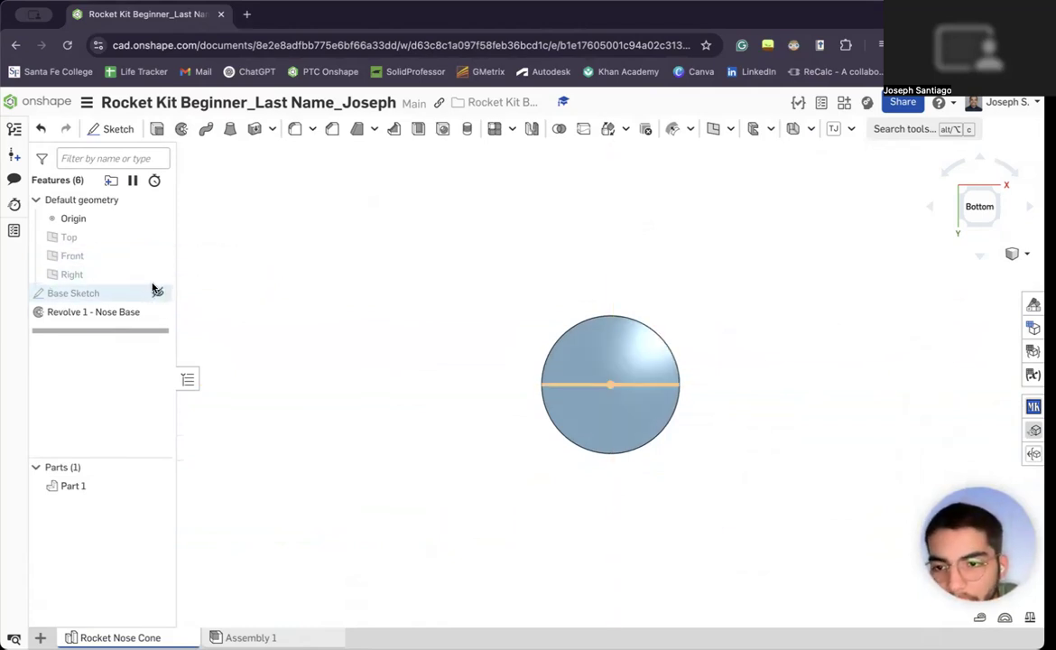
left_click(157, 238)
left_click(157, 238)
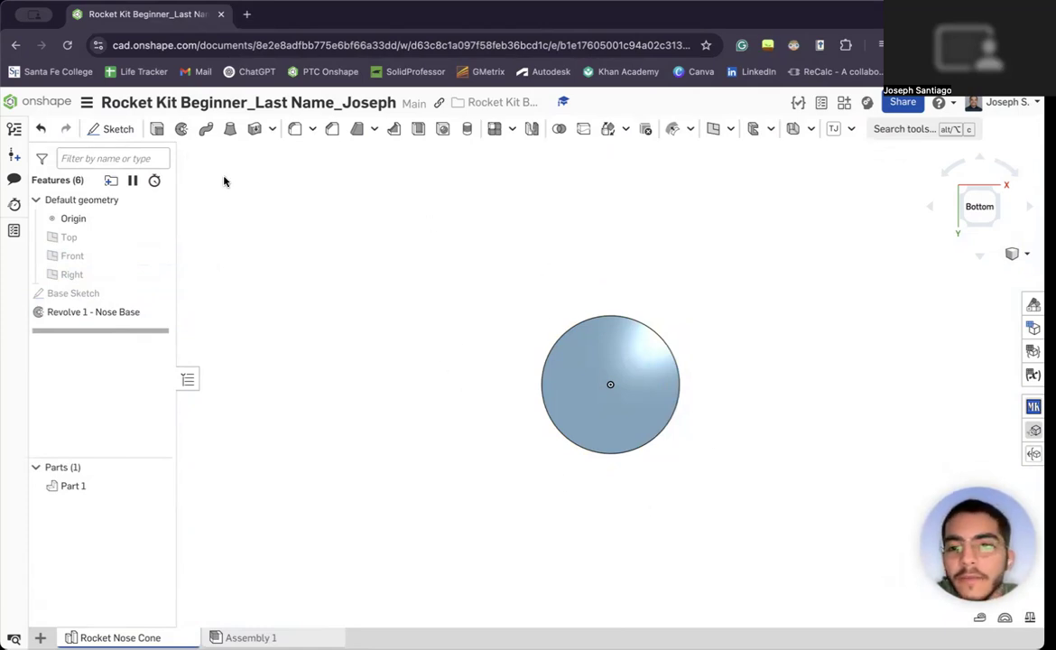
Start a new sketch on the flat circular bottom face of the nose base, viewed straight on.
left_click(118, 131)
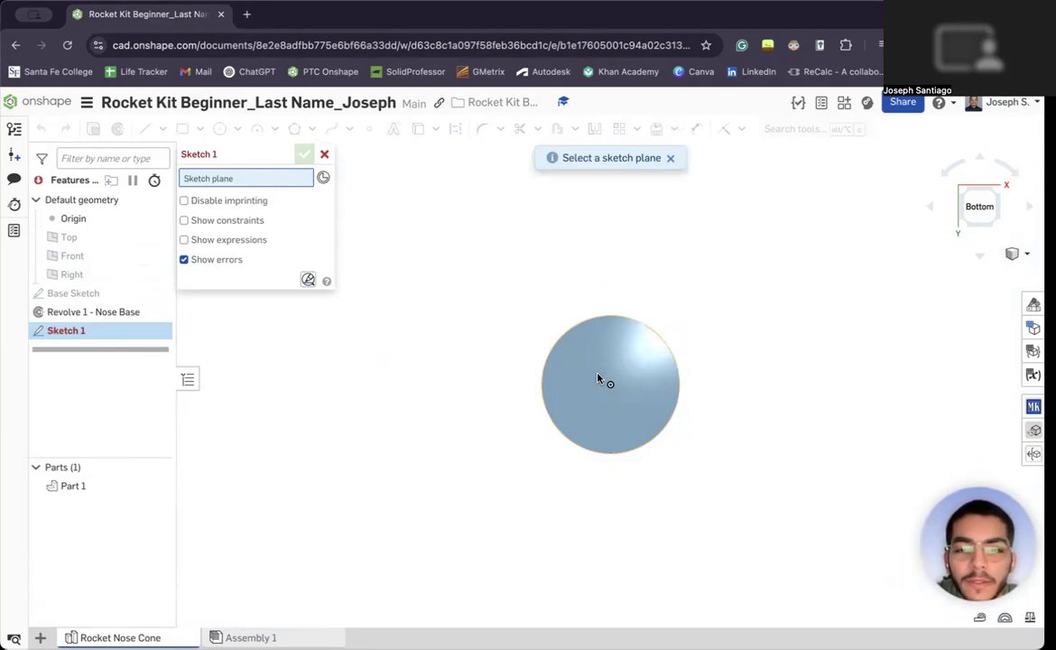
left_click(600, 379)
right_click_drag(526, 400, 633, 362)
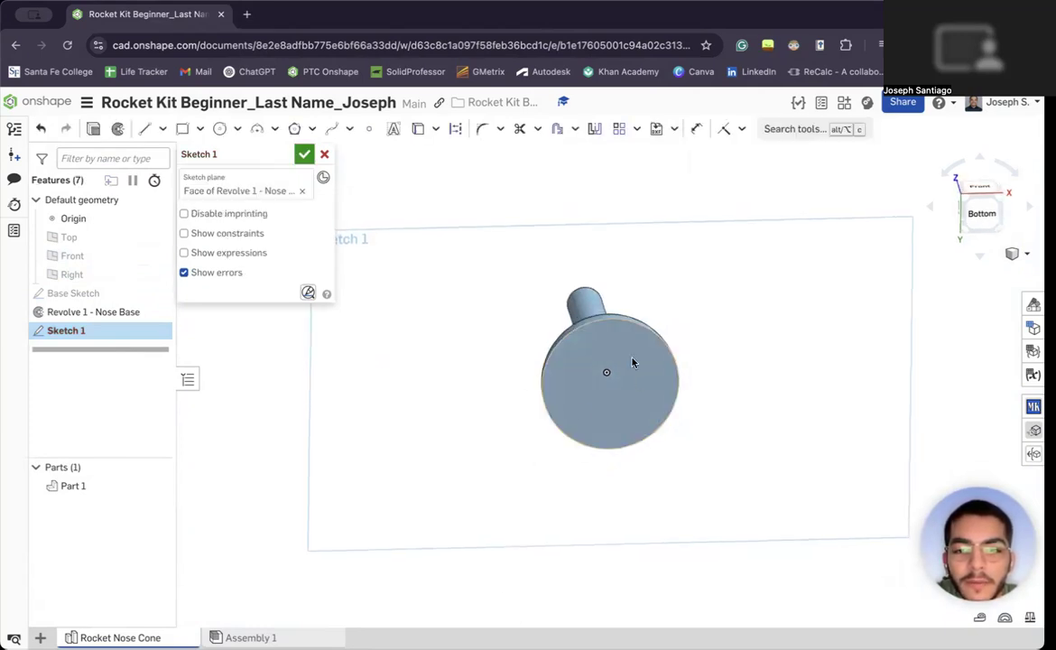
left_click(980, 215)
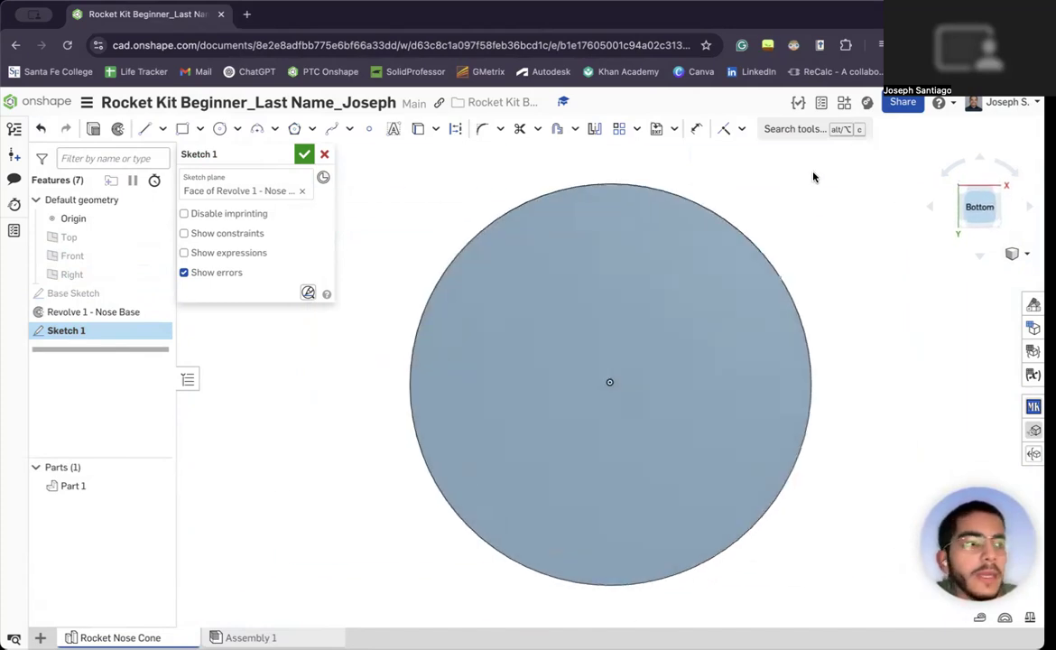
scroll(815, 530, "up", 1)
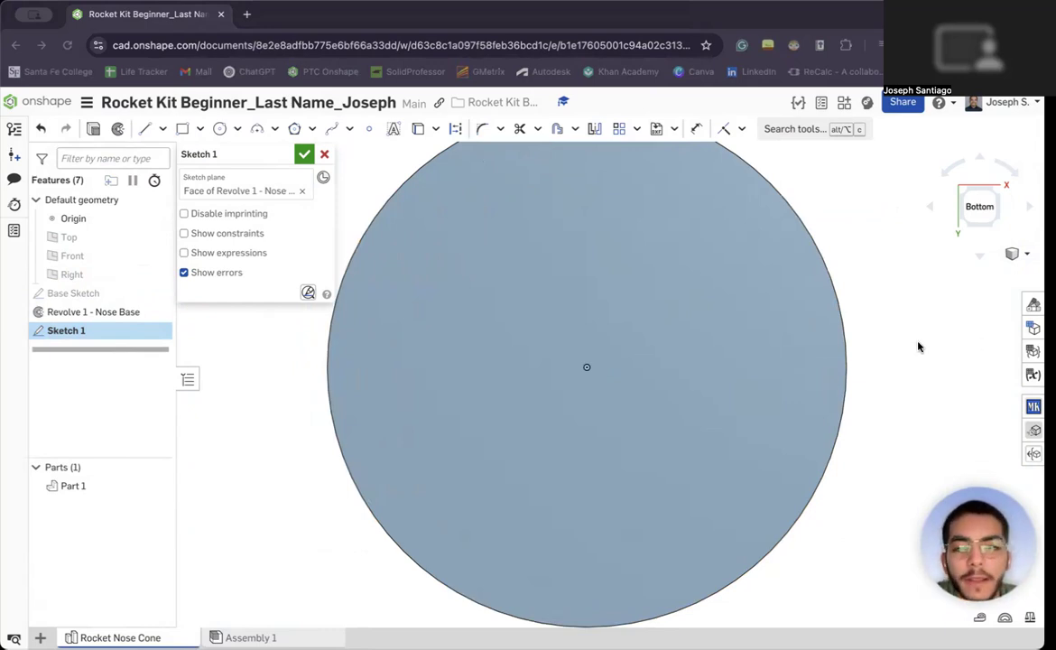
Draw a center point rectangle from the origin on the bottom face, about 0.5 in wide and 0.6 in high.
left_click(200, 128)
left_click(219, 180)
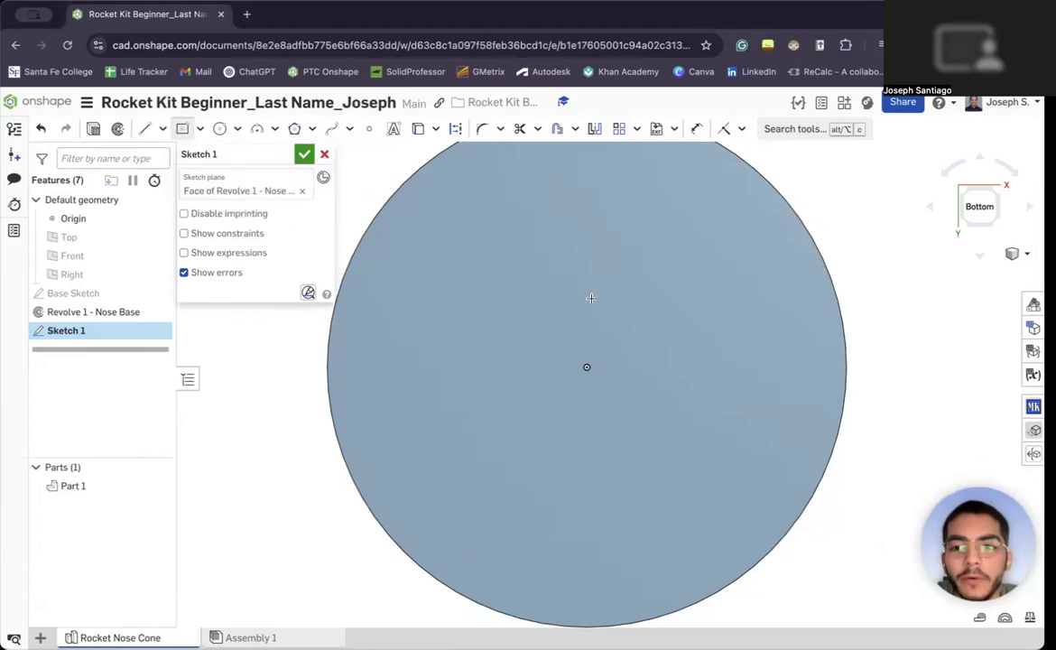
left_click(199, 128)
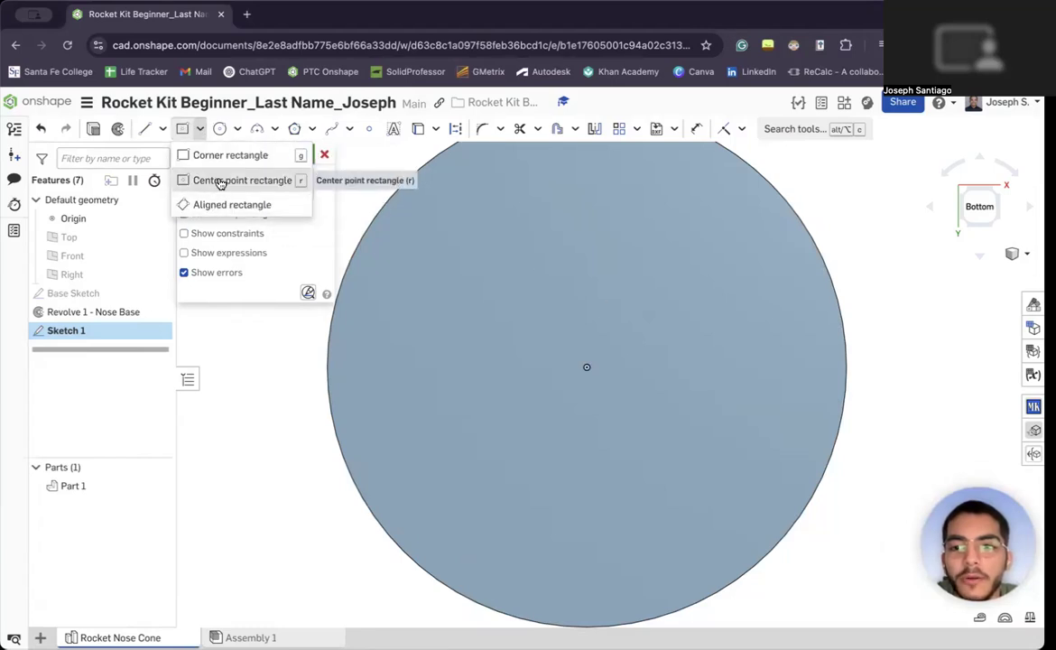
left_click(222, 181)
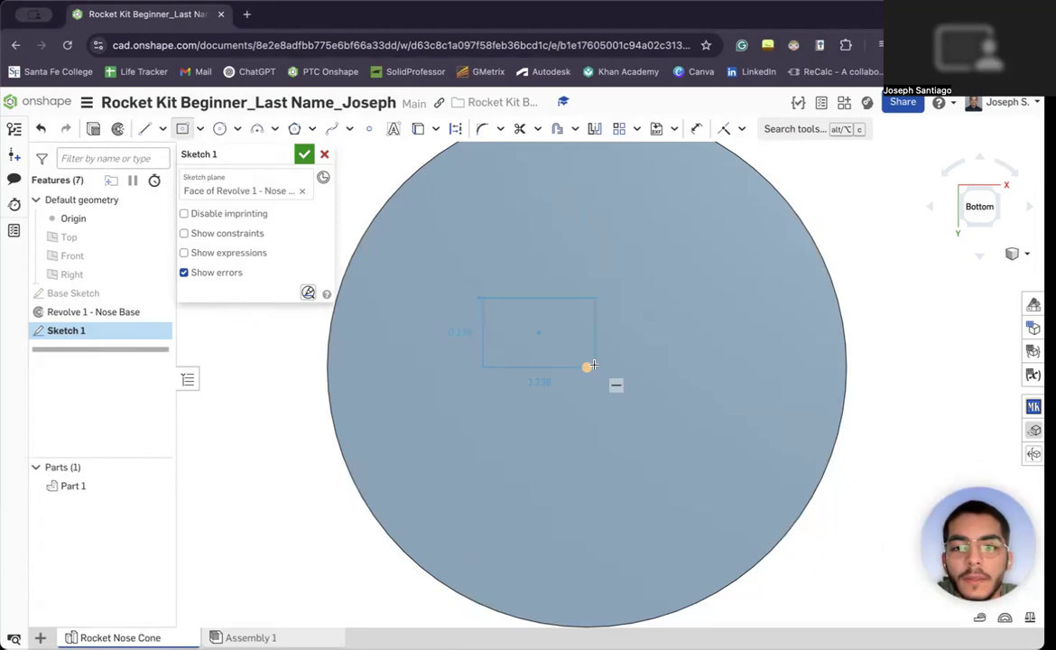
left_click(181, 128)
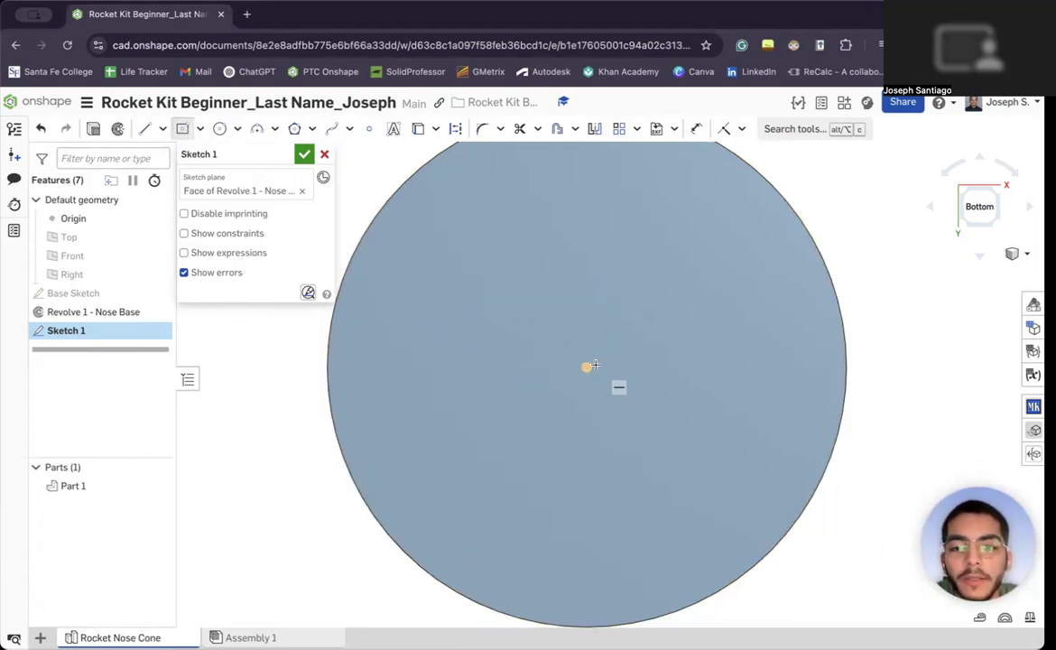
left_click(586, 367)
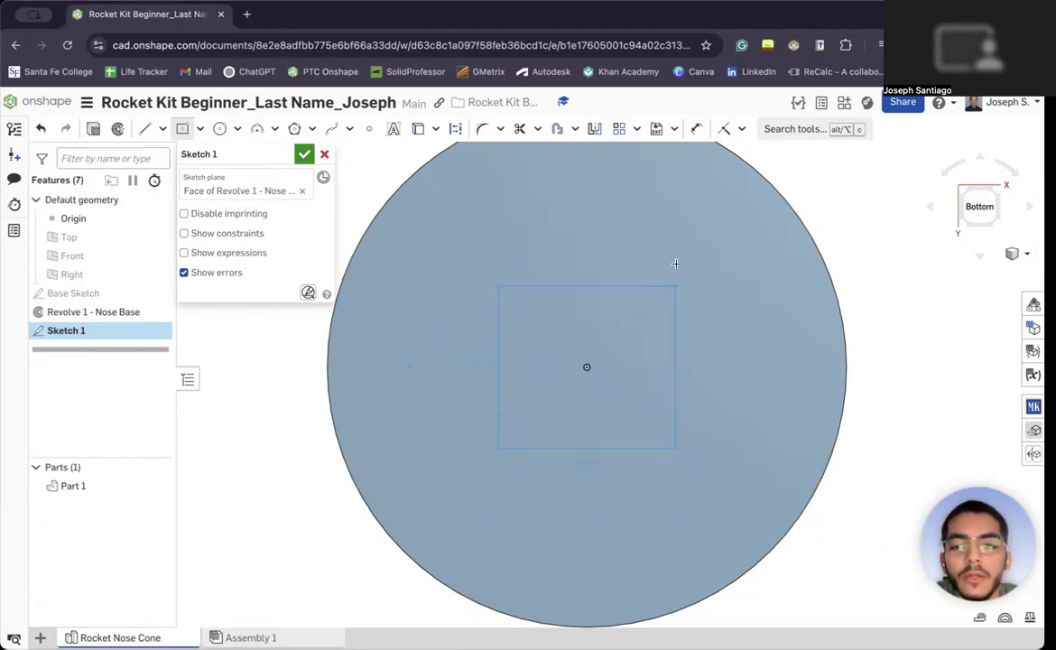
left_click(716, 212)
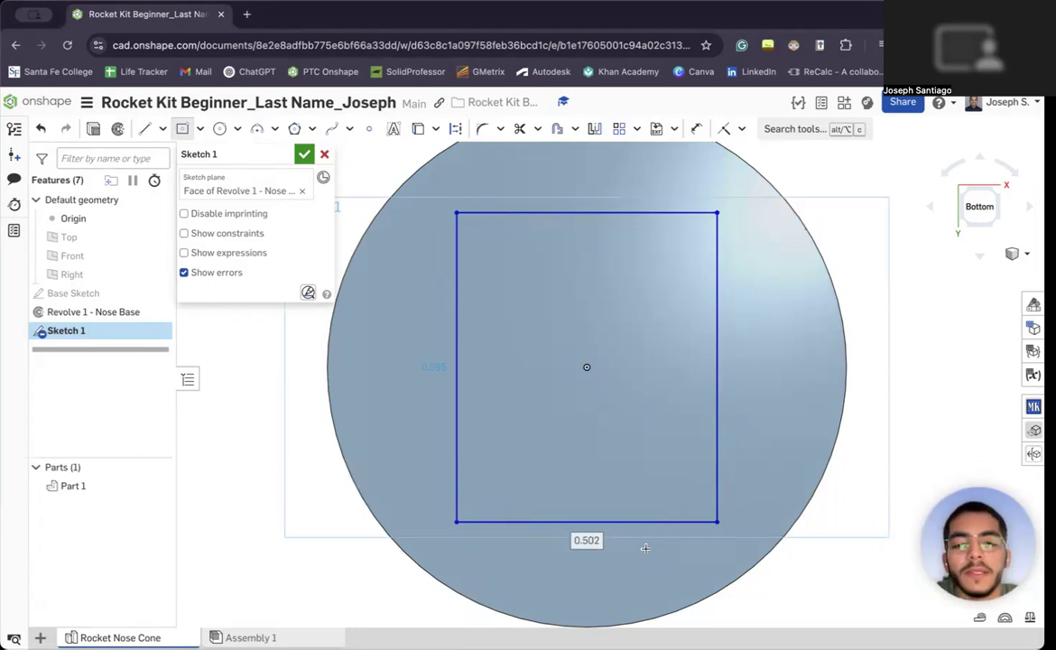
Dimension the rectangle's bottom edge to 0.41 in.
key("d")
left_click(614, 522)
left_click(591, 548)
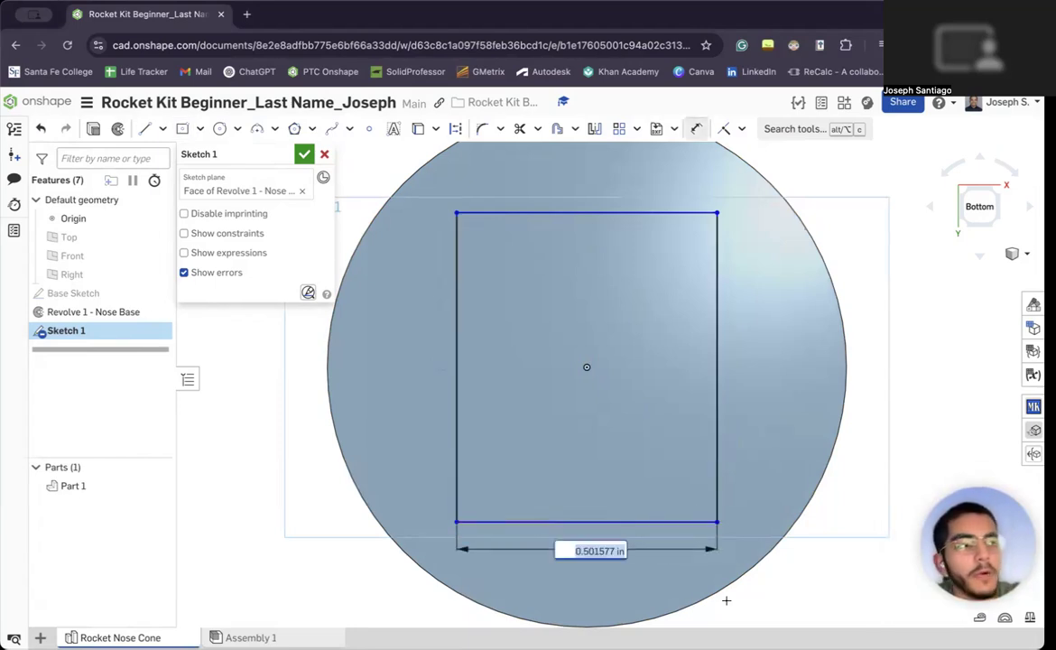
key("BackSpace")
key("Return")
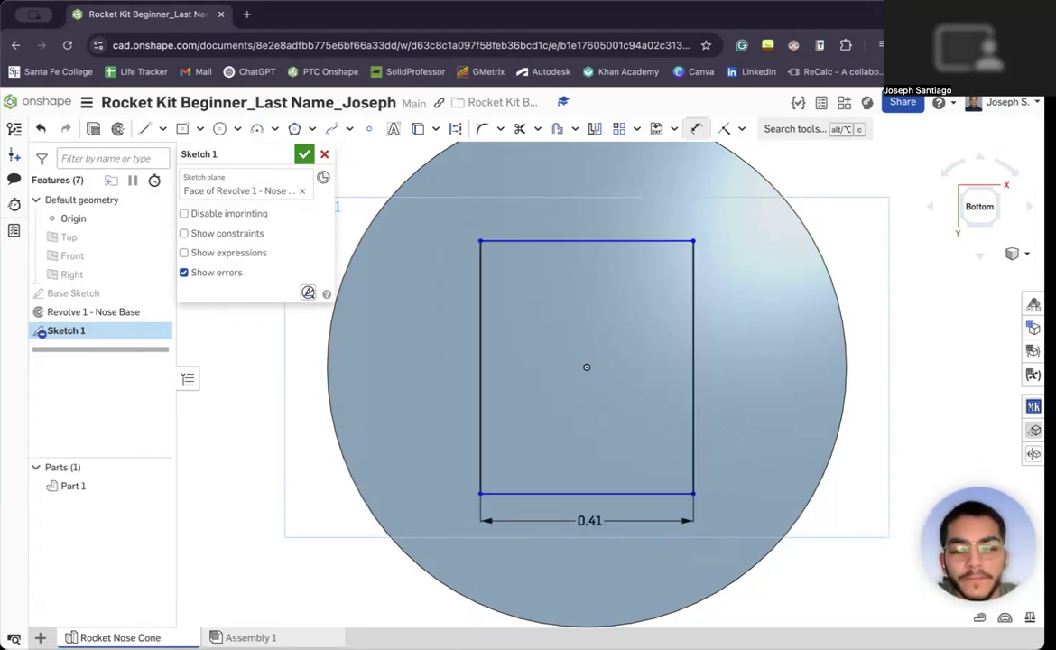
Dimension the rectangle's vertical edge to 0.41 in and finish the sketch on the bottom face.
left_click(480, 298)
left_click(465, 315)
key("BackSpace")
type(".41")
key("Return")
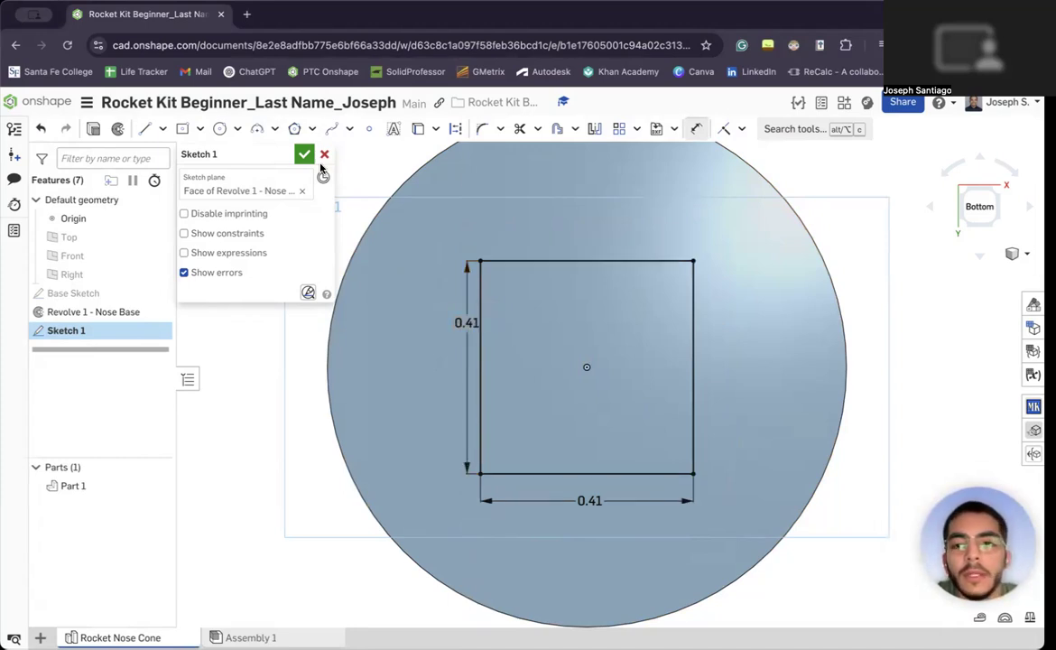
left_click(305, 154)
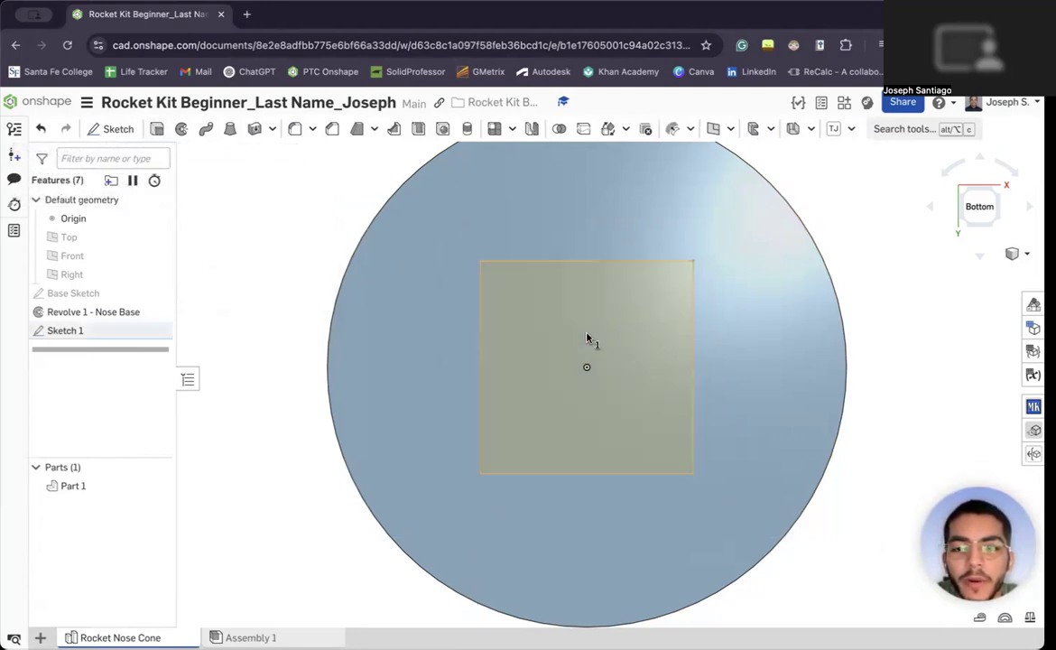
double_click(127, 335)
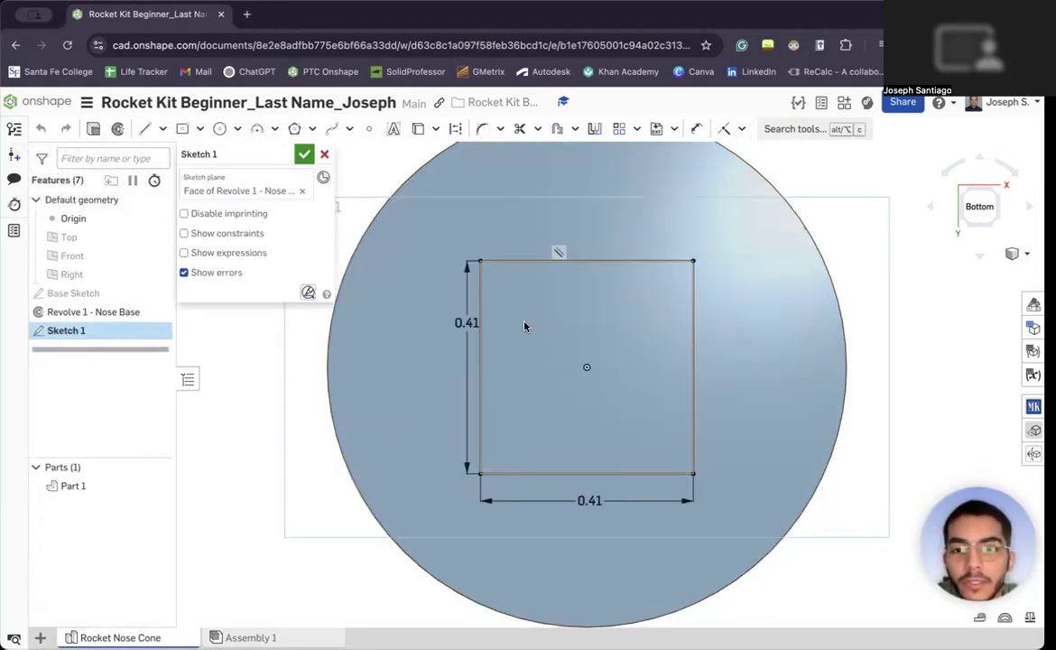
left_click(304, 154)
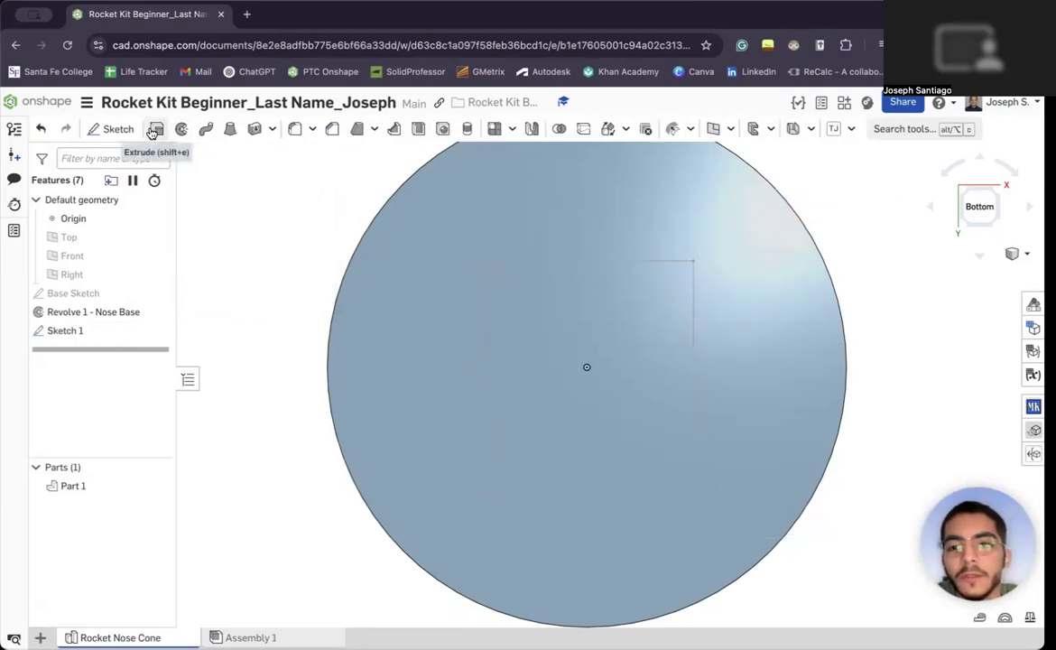
Extrude the square sketch region 1 in downward from the bottom face, adding it to the nose base.
left_click(156, 132)
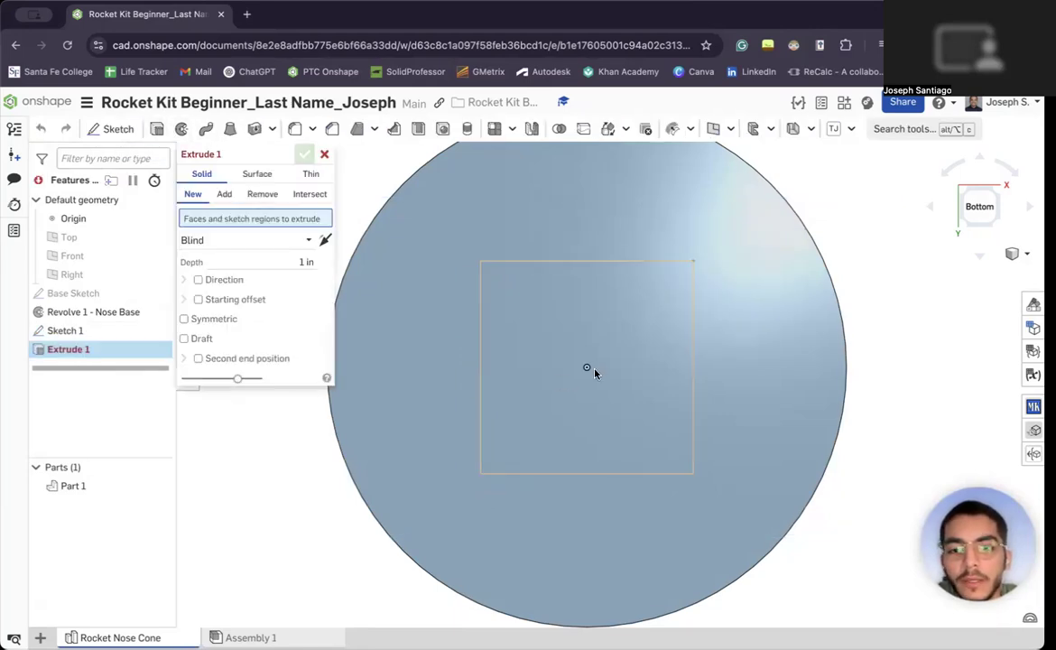
left_click(587, 323)
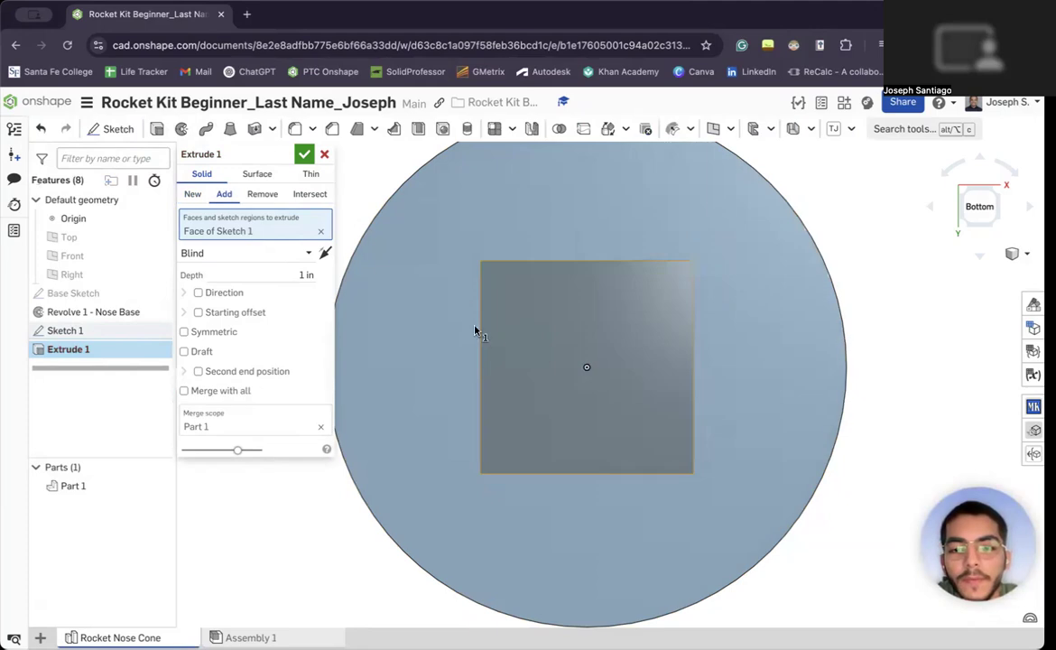
right_click_drag(468, 311, 454, 365)
middle_click_drag(455, 366, 643, 300)
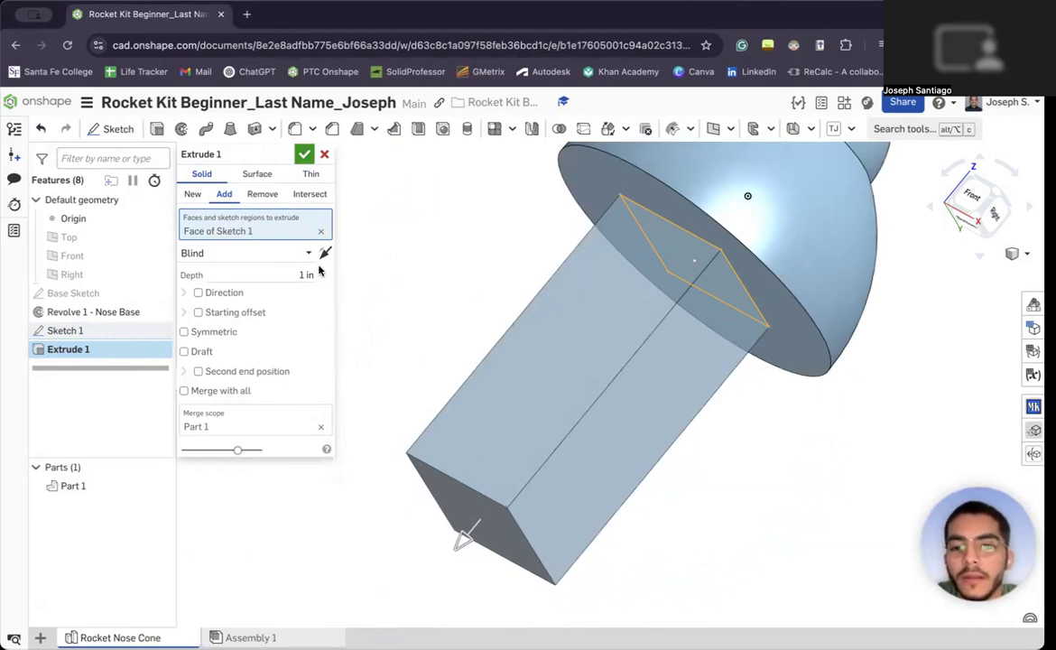
left_click(303, 153)
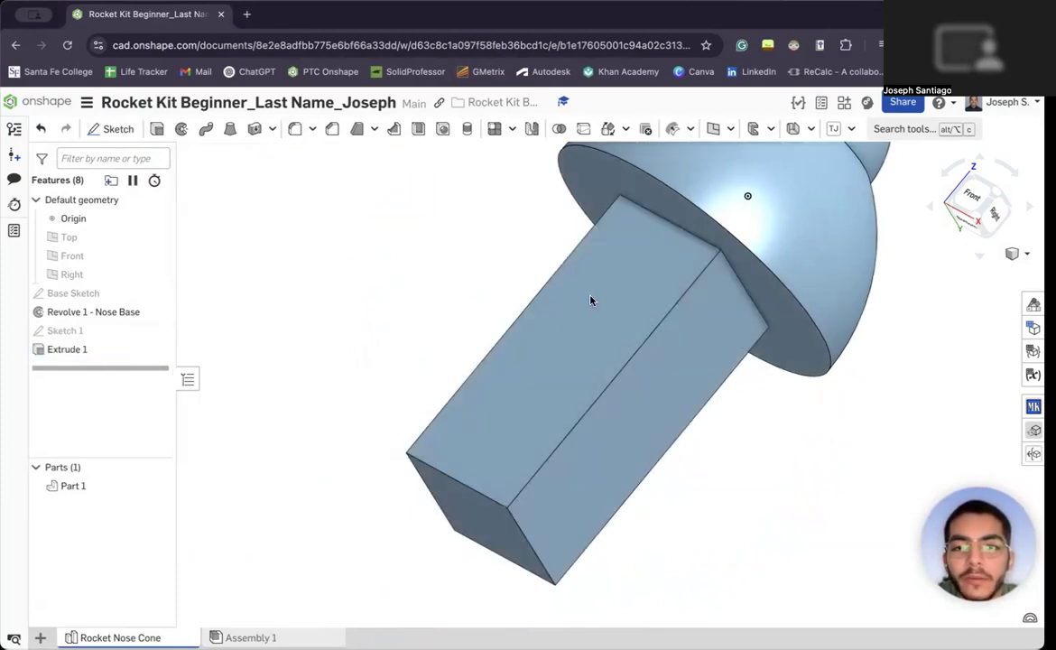
scroll(639, 324, "down", 3)
right_click_drag(642, 328, 301, 299)
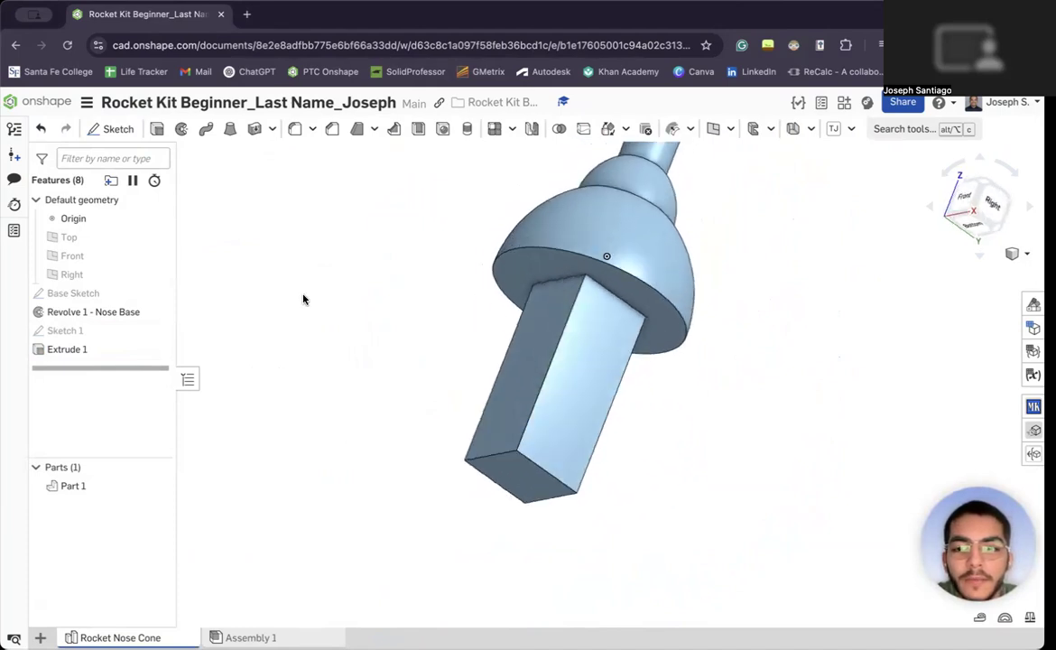
Change the square extrusion to remove material and set its blind depth to 0.41 in.
double_click(72, 348)
left_click(259, 194)
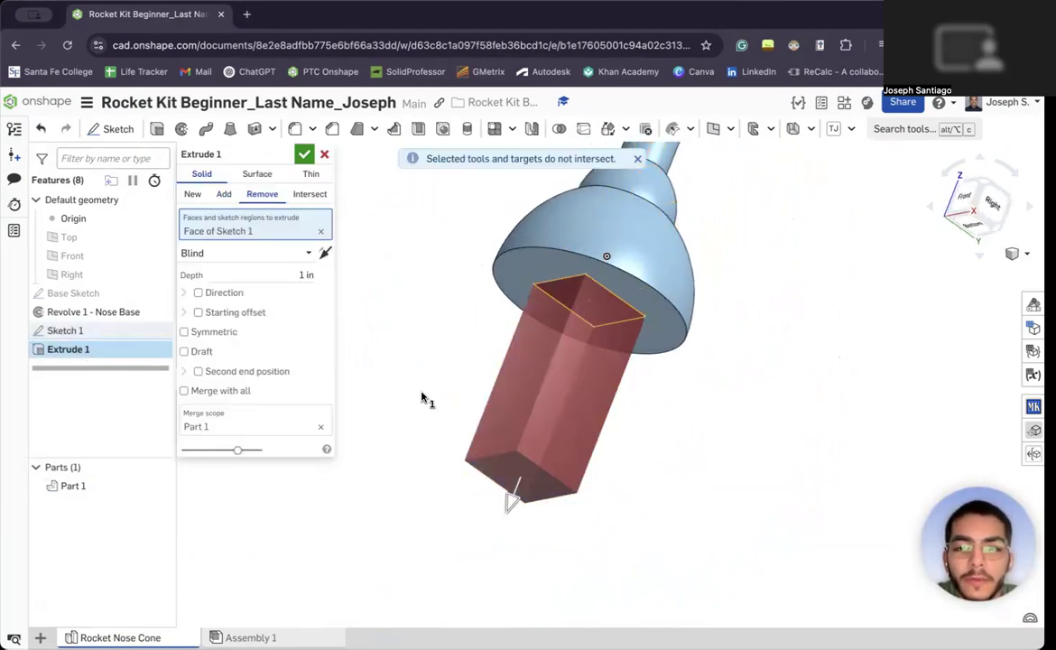
left_click(287, 268)
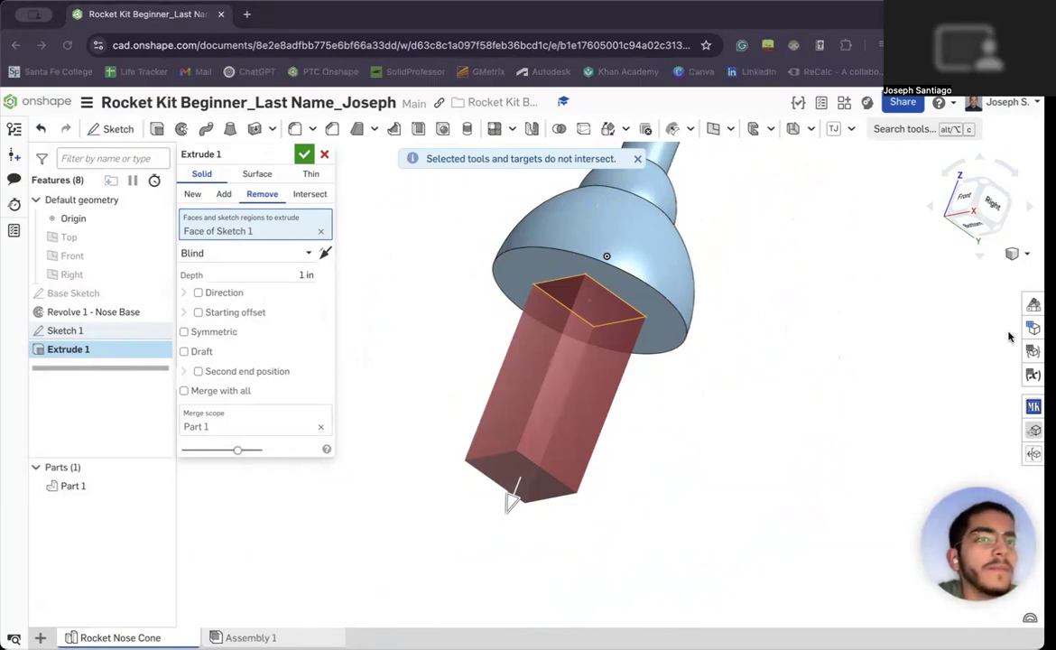
left_click(274, 278)
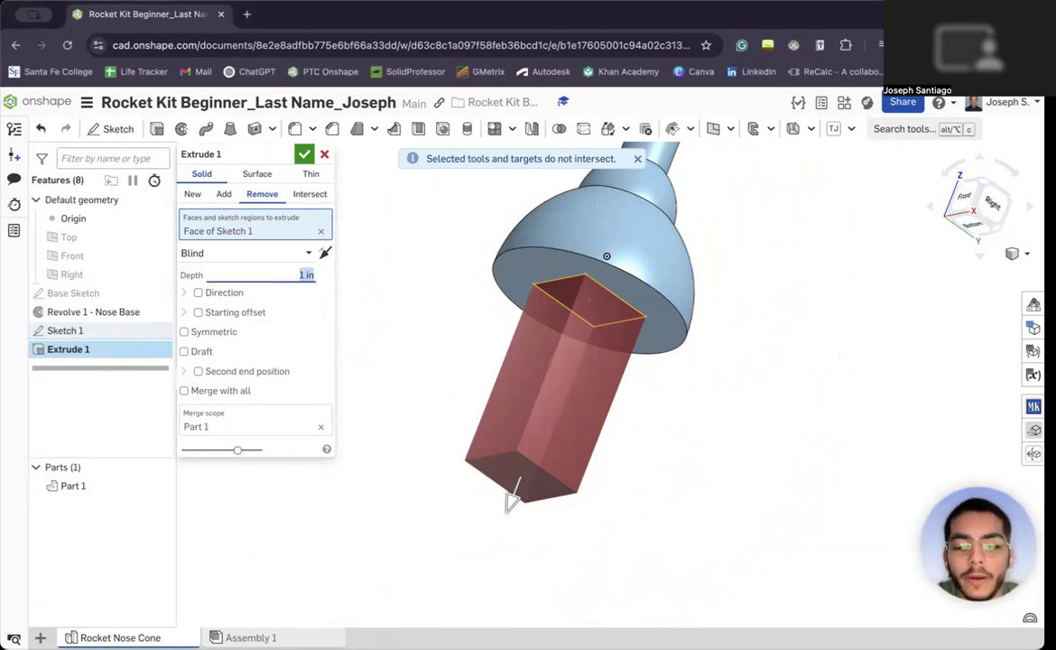
key("Return")
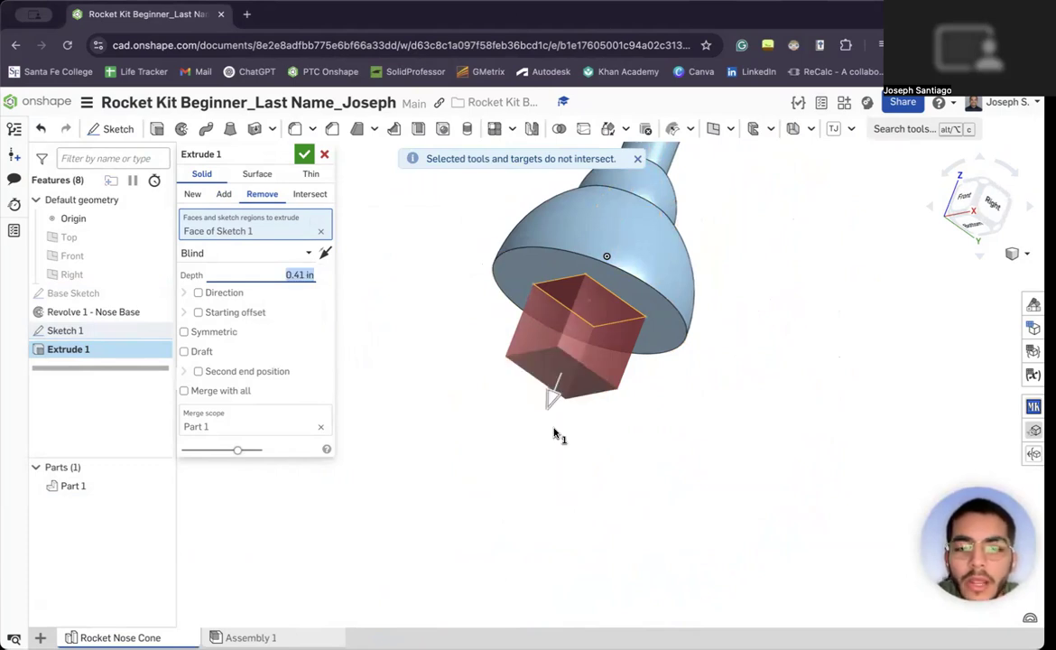
right_click_drag(585, 498, 583, 500)
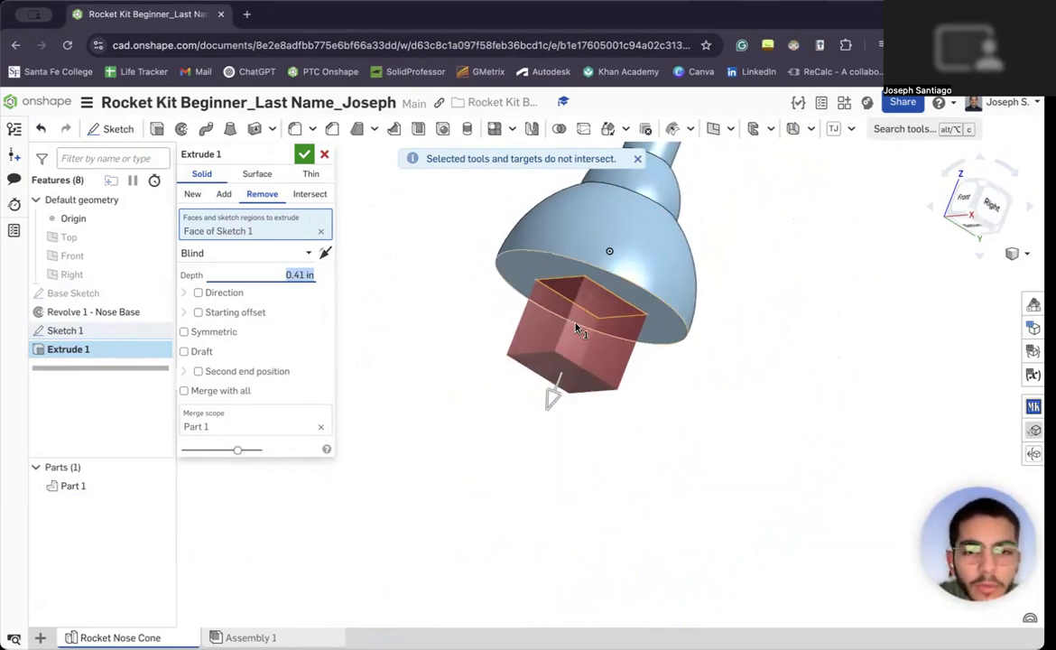
left_click(305, 155)
Reverse the square cut's direction so that it goes up into the nose base.
double_click(108, 348)
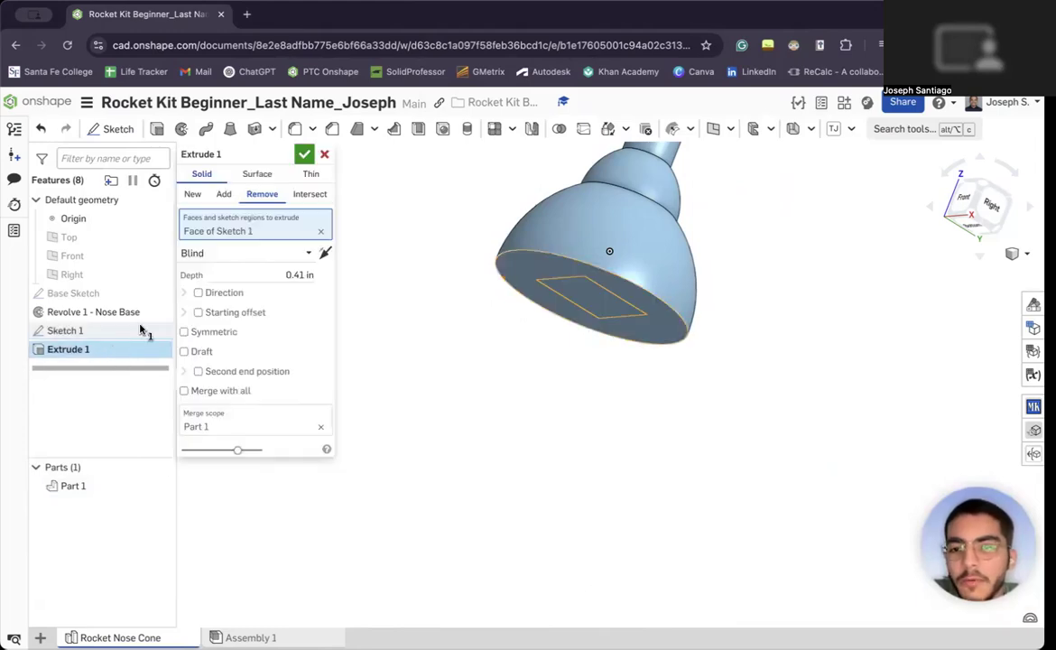
right_click_drag(525, 380, 529, 368)
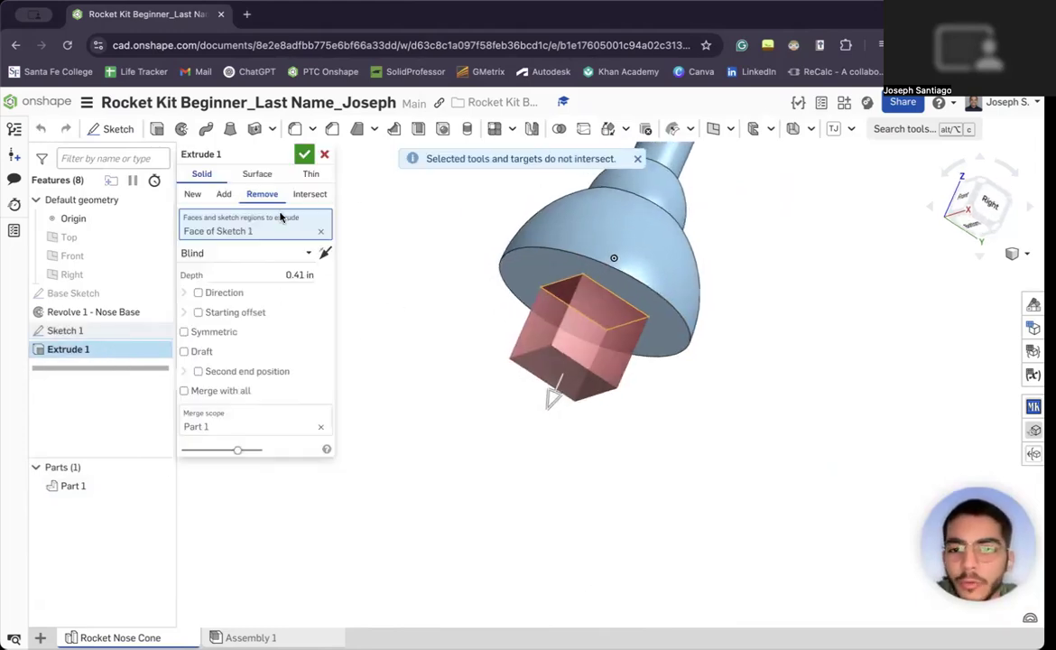
left_click(326, 254)
right_click_drag(861, 268, 836, 297)
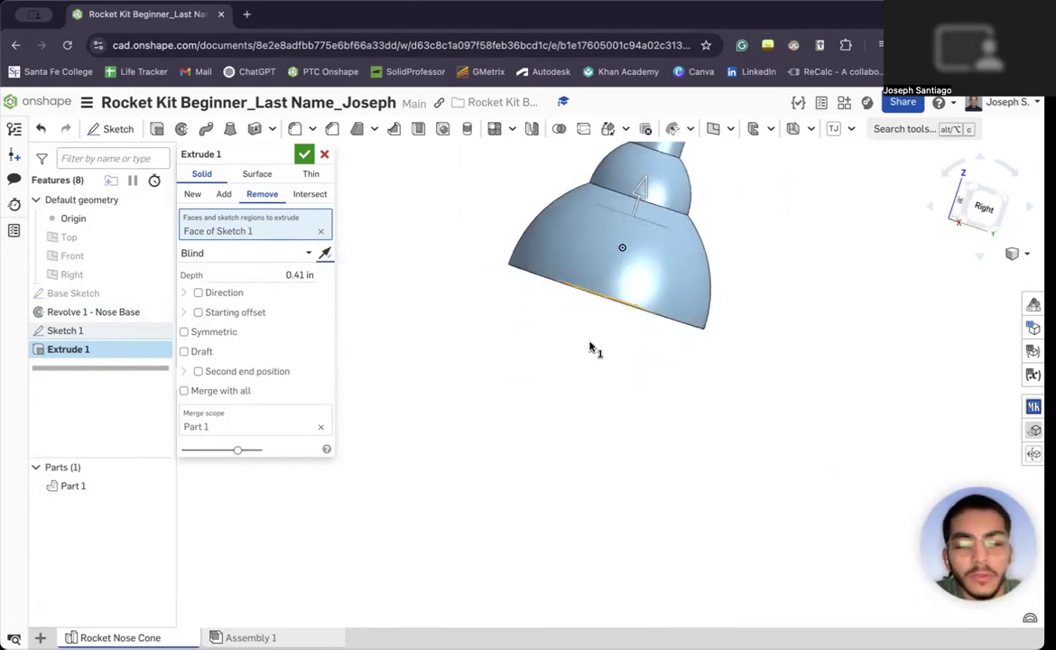
right_click_drag(668, 271, 636, 297)
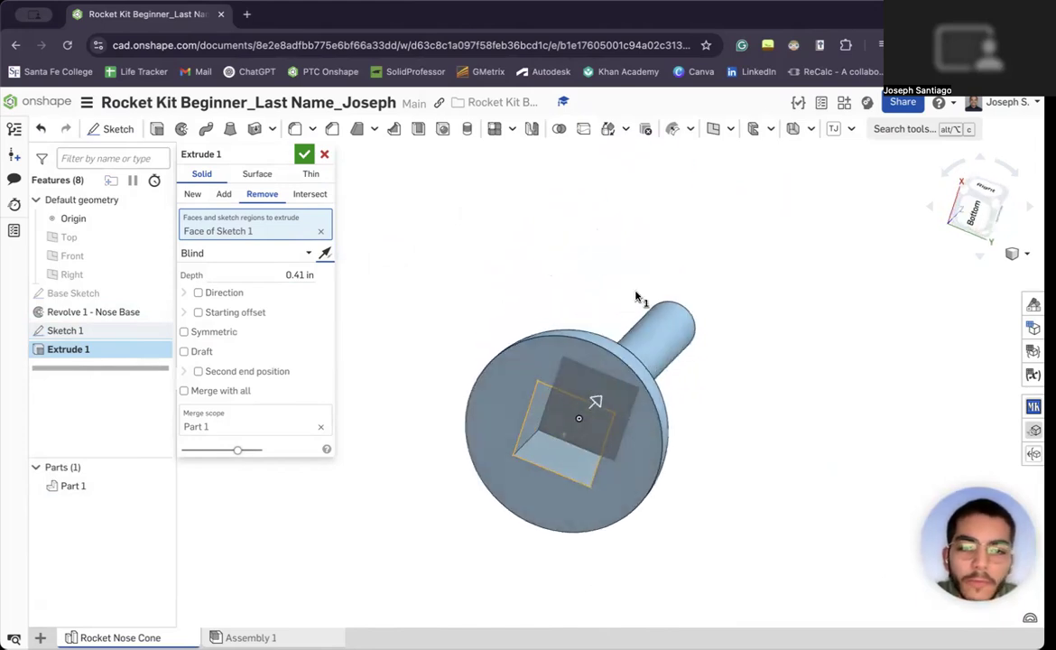
left_click(304, 154)
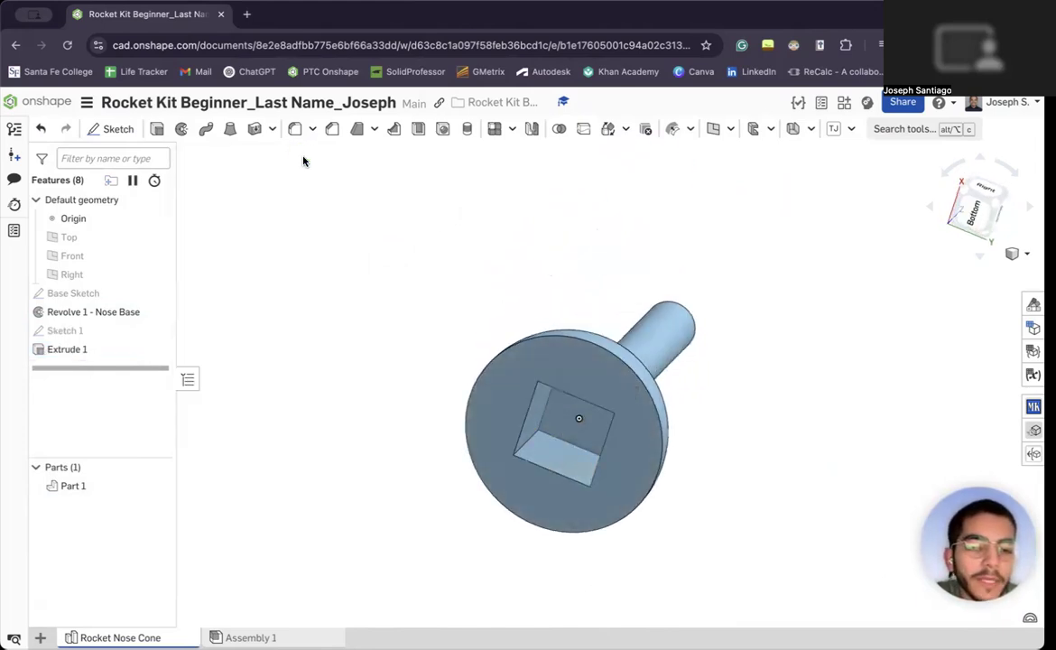
Examine the square pocket from several angles and review the base sketch and the cut's settings.
mouse_move(380, 307)
right_mouse_down()
mouse_move(394, 370)
mouse_move(377, 300)
mouse_move(396, 339)
mouse_move(408, 327)
mouse_move(370, 314)
mouse_move(369, 327)
right_mouse_up()
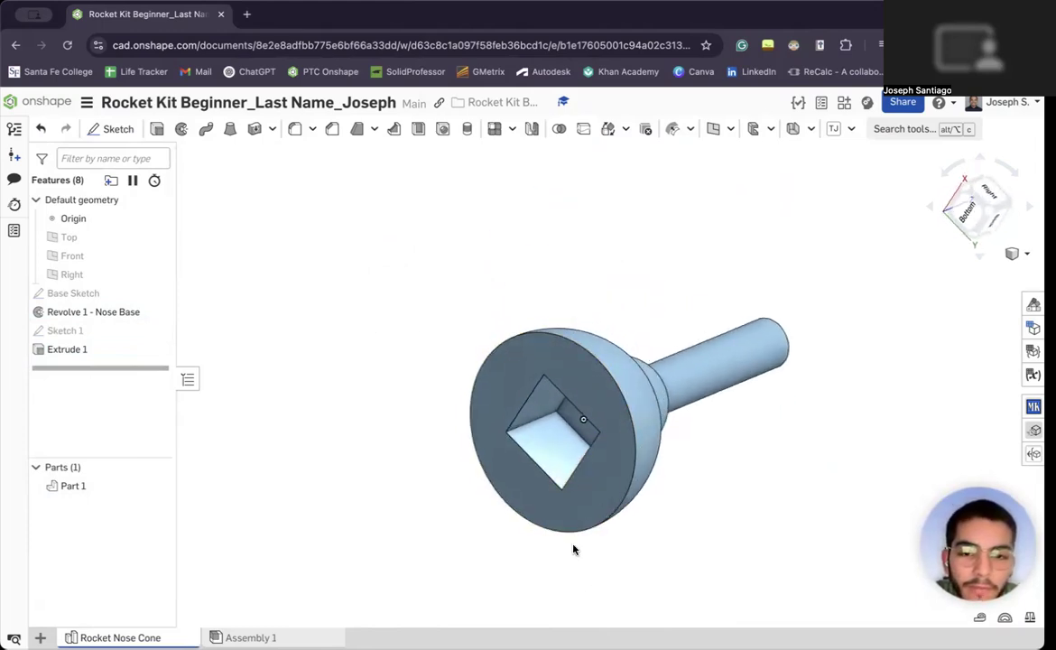
right_click_drag(556, 518, 566, 504)
right_click_drag(587, 446, 562, 389)
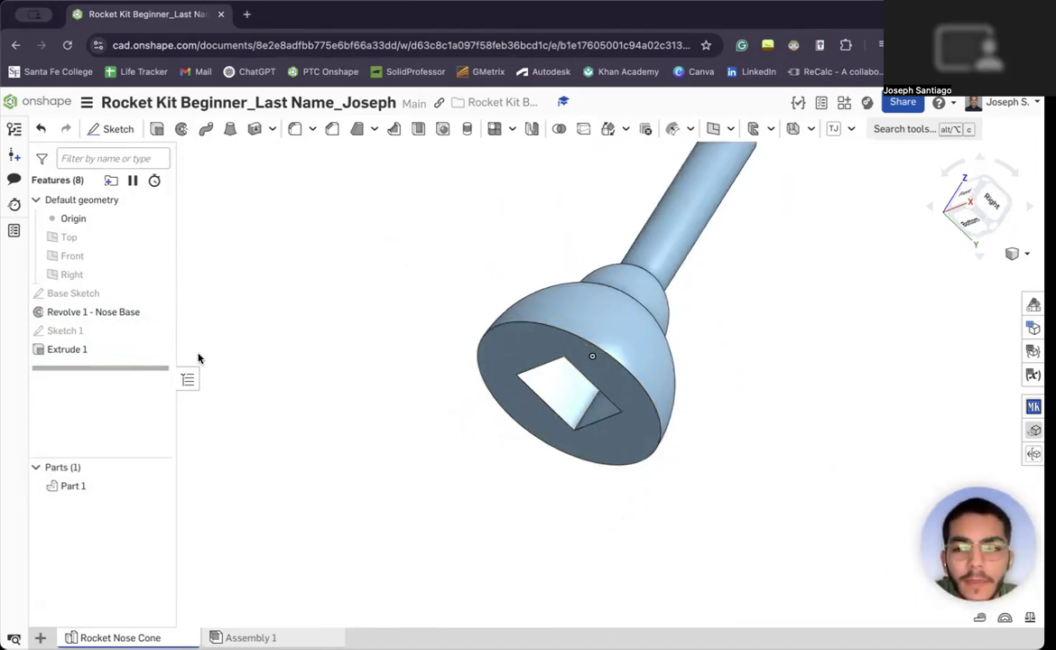
double_click(111, 294)
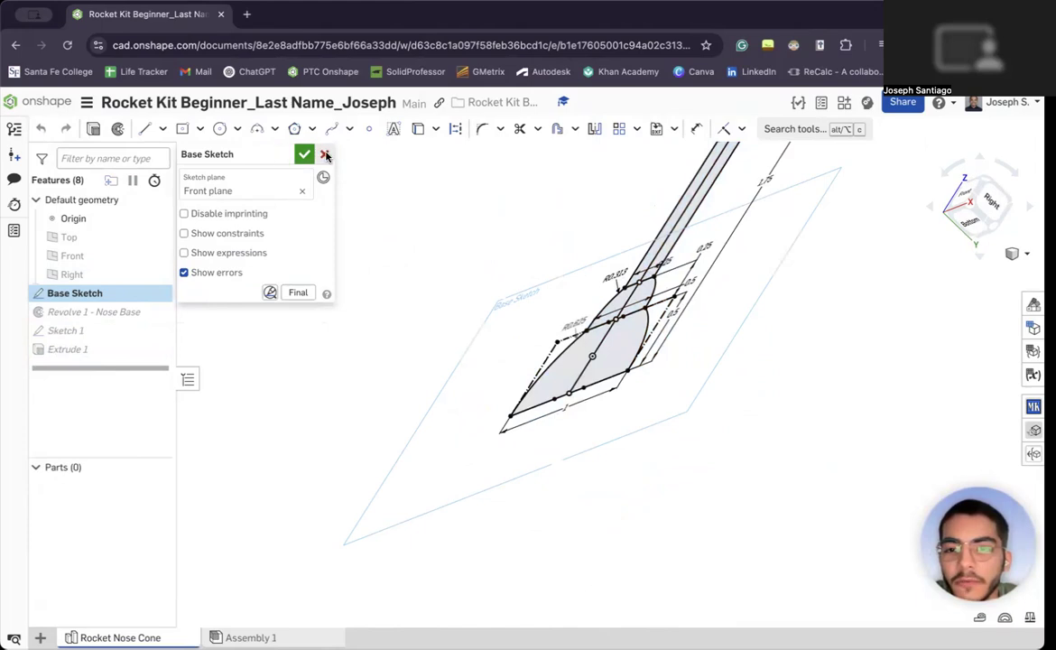
left_click(304, 154)
double_click(77, 348)
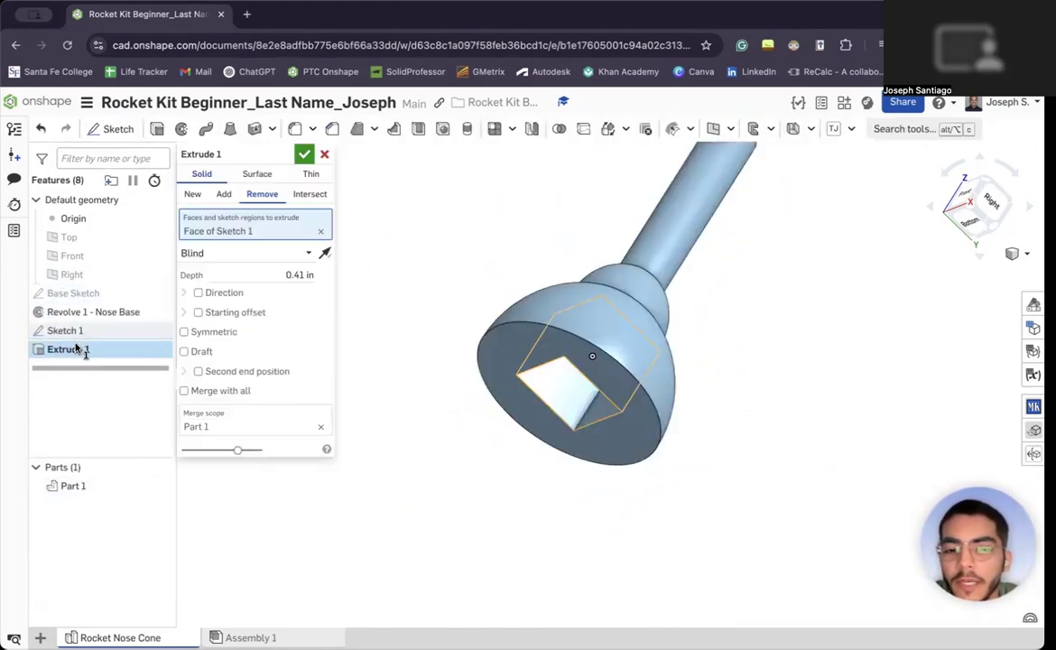
left_click(301, 153)
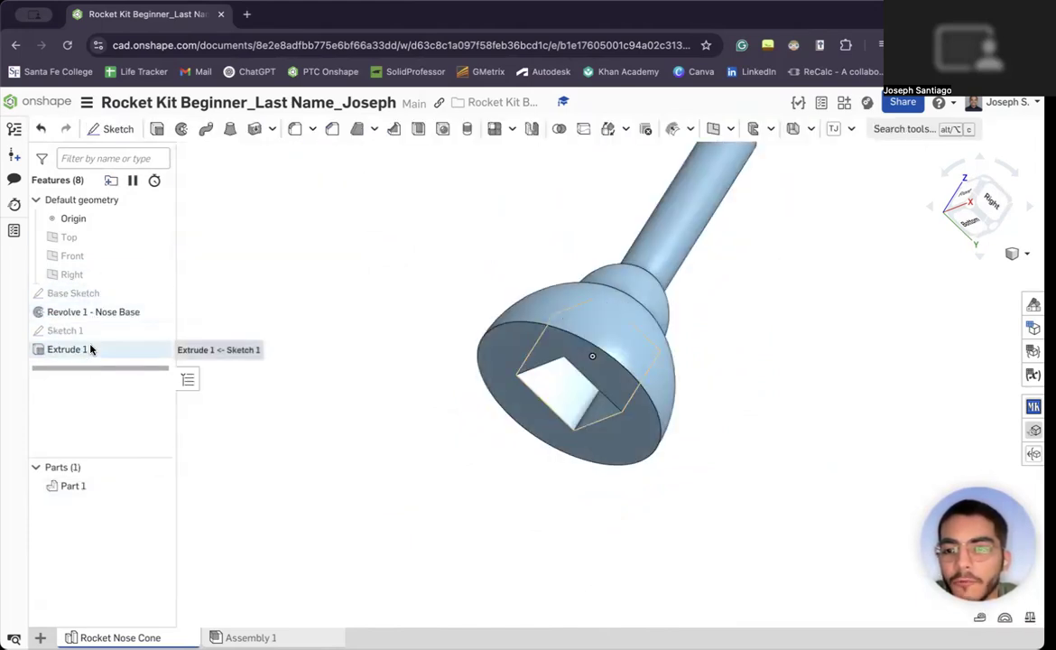
Rename the square cut feature as "Square Extrusion Remove".
right_click(95, 348)
left_click(136, 363)
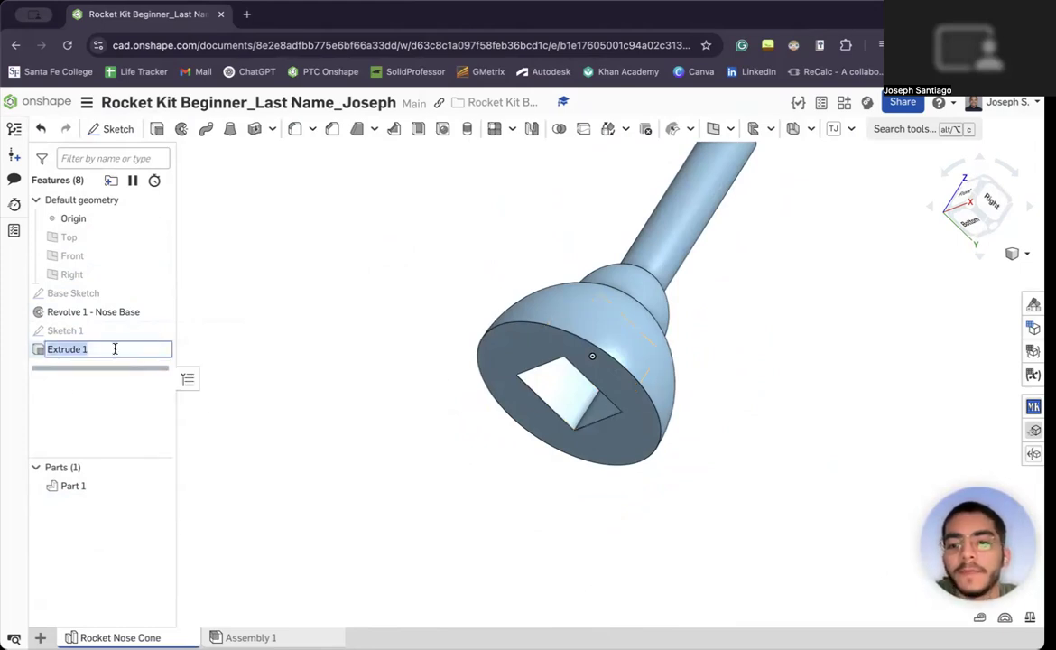
type("Square")
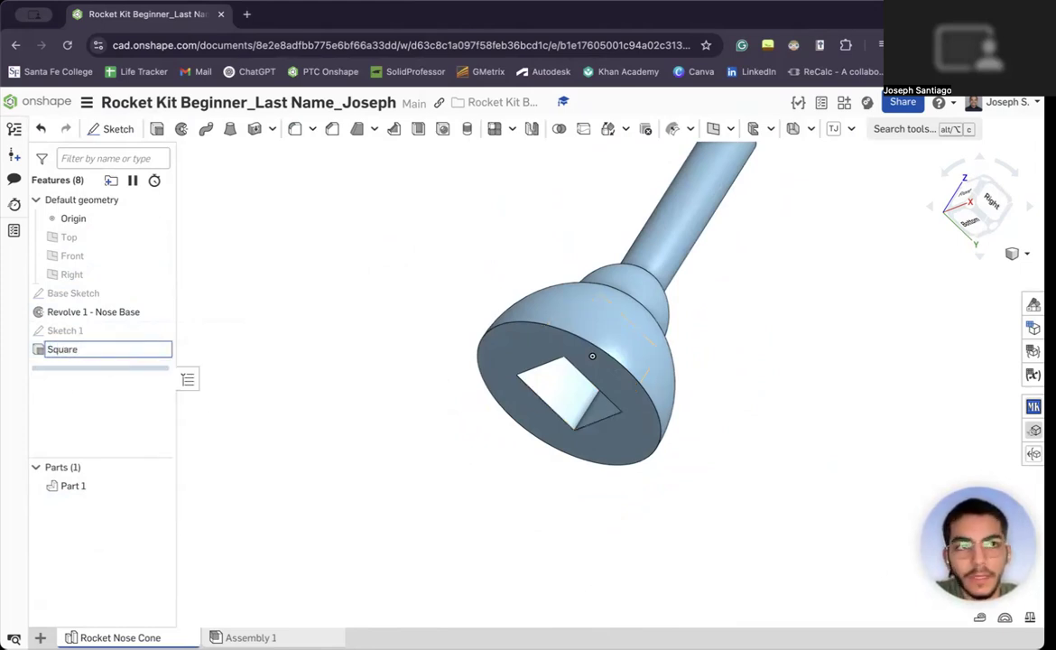
type(" Extrusion Remove")
key("Return")
Rename the square's sketch as "Square Extrusion Sketch".
right_click(117, 335)
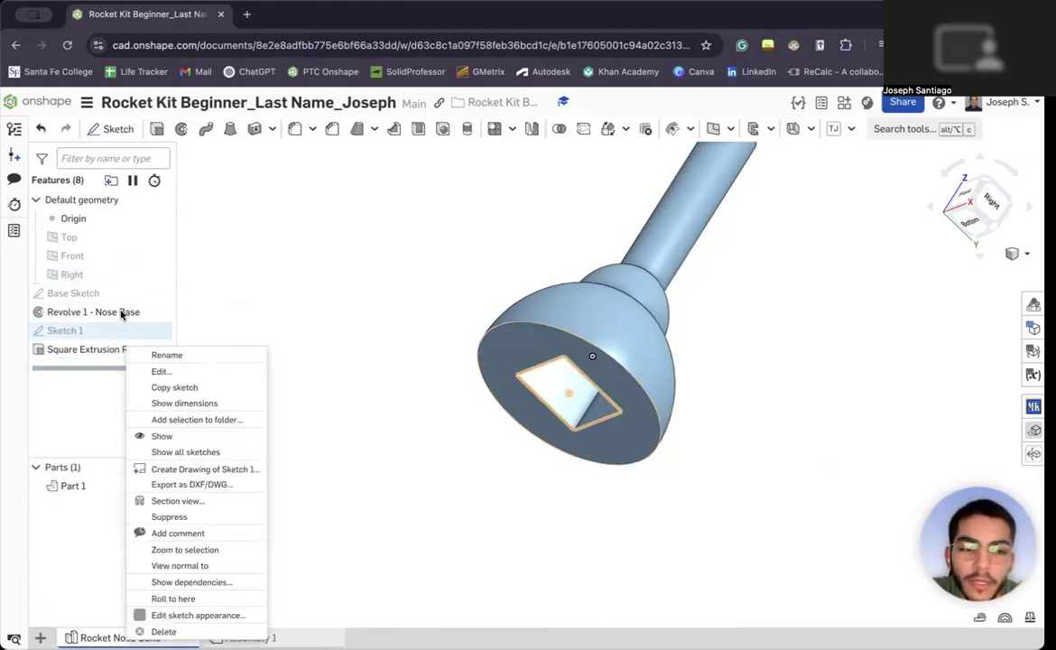
left_click(210, 356)
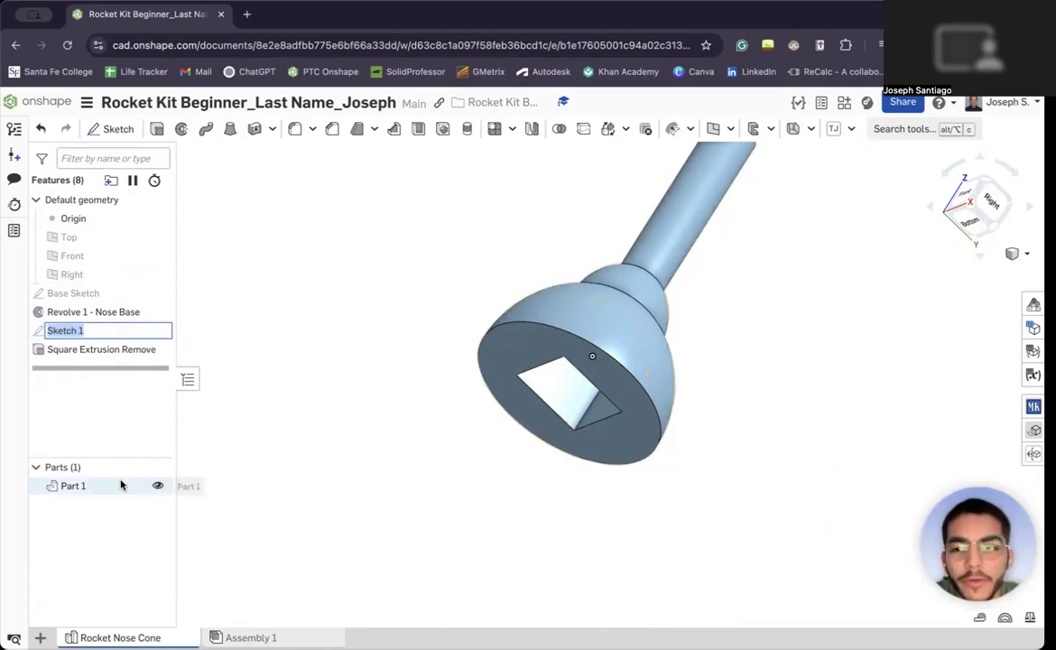
type("Square Extrusion")
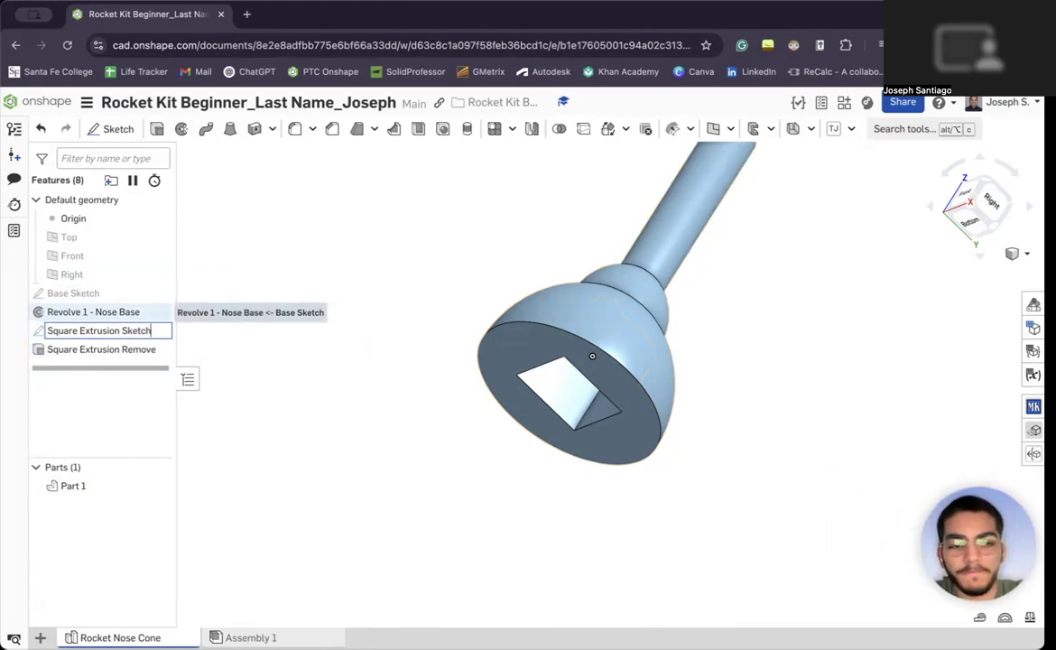
key("Return")
Fillet the circular edge at the tip of the cylindrical stem with a 0.12 in radius.
right_click_drag(390, 435, 419, 437)
right_click_drag(207, 420, 663, 341)
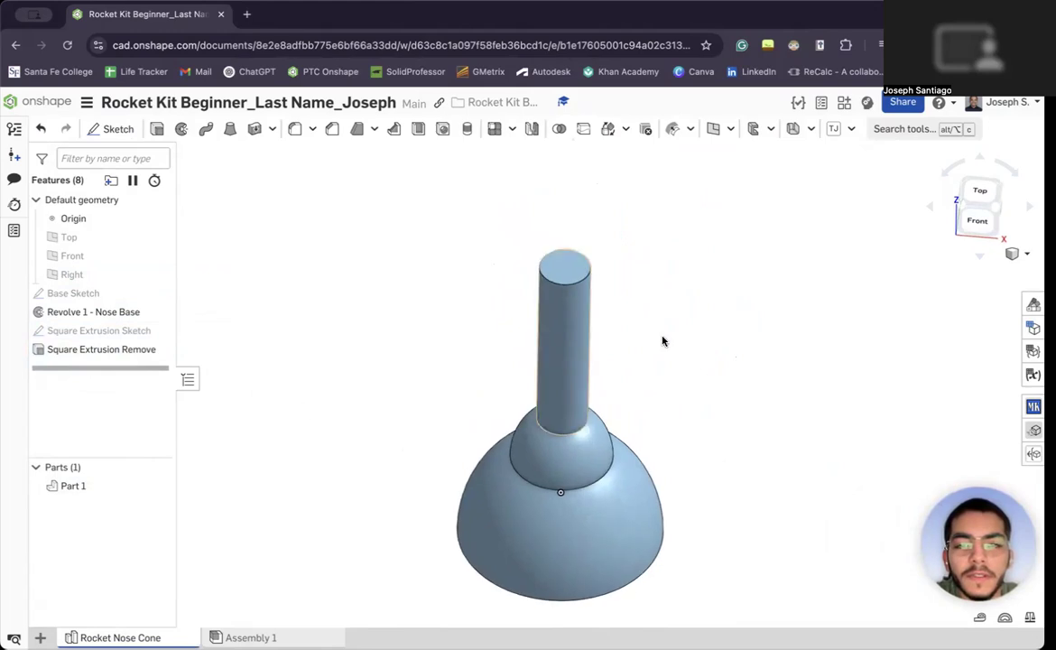
left_click(294, 138)
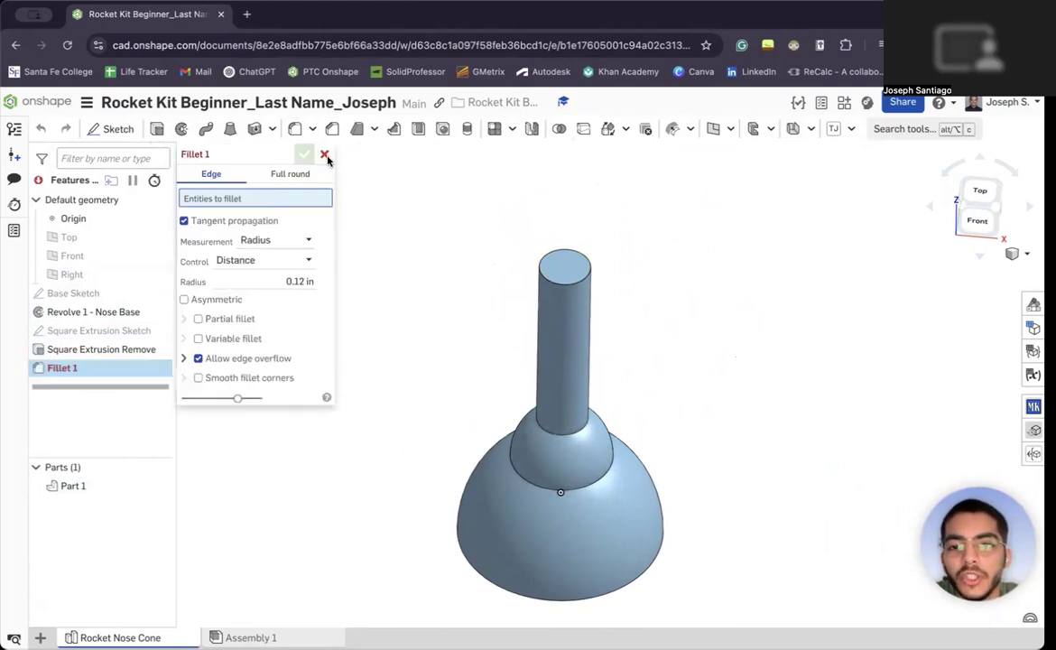
left_click(572, 287)
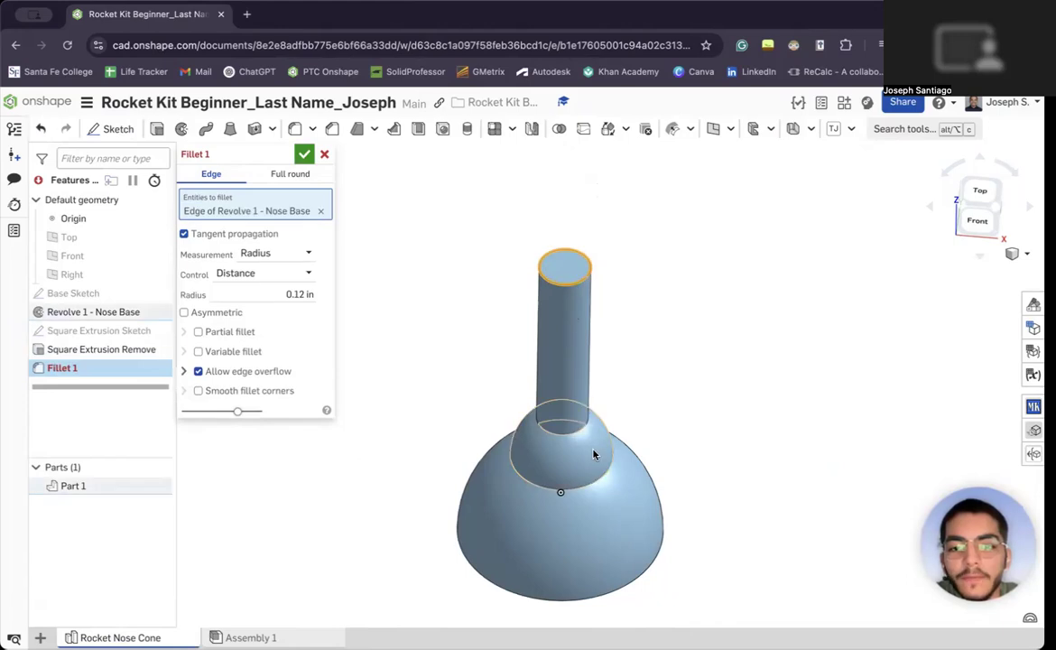
left_click(280, 287)
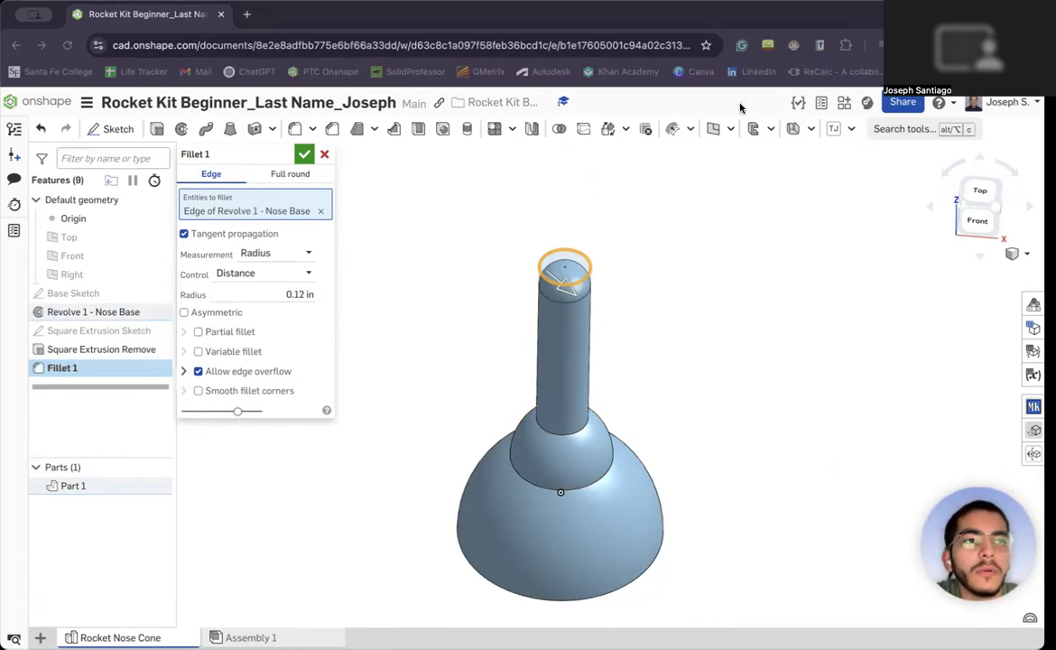
left_click(257, 299)
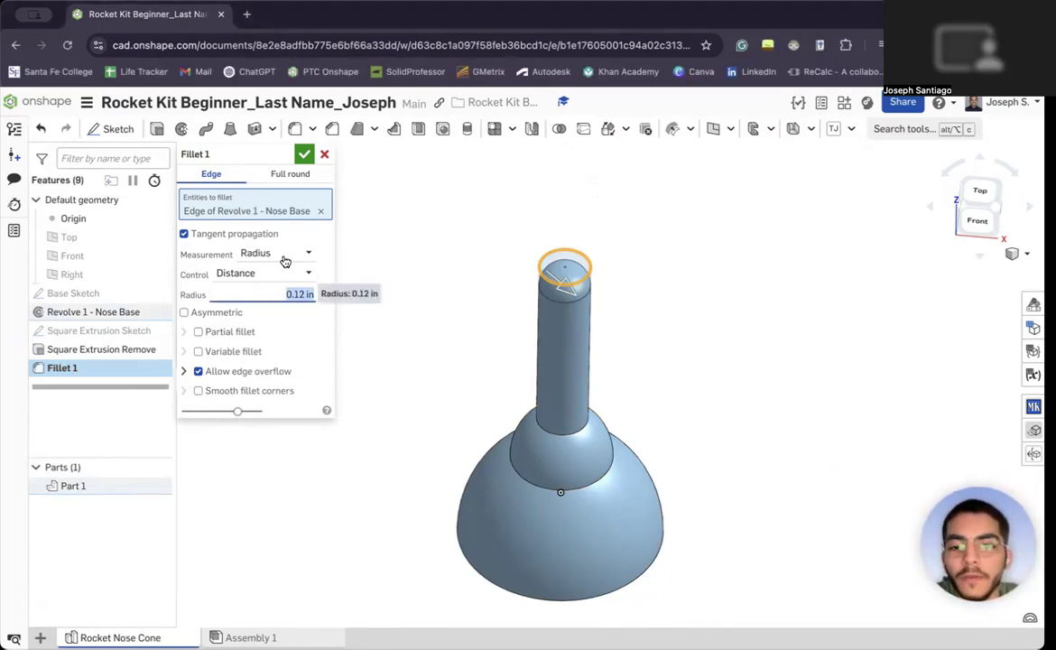
left_click(303, 153)
scroll(561, 302, "up", 3)
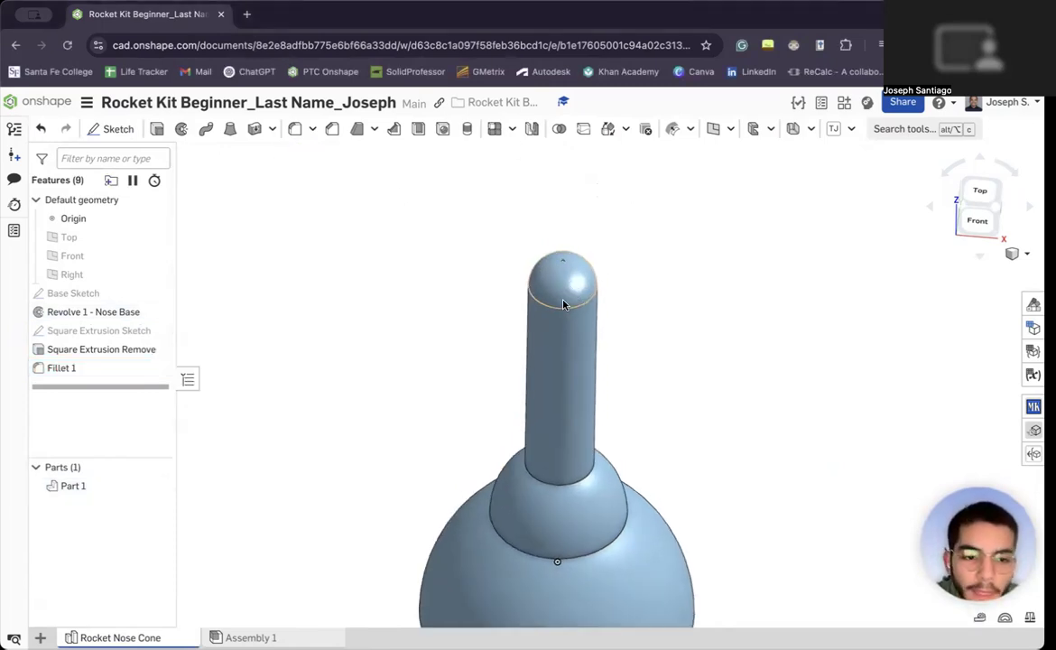
right_click_drag(567, 323, 565, 290)
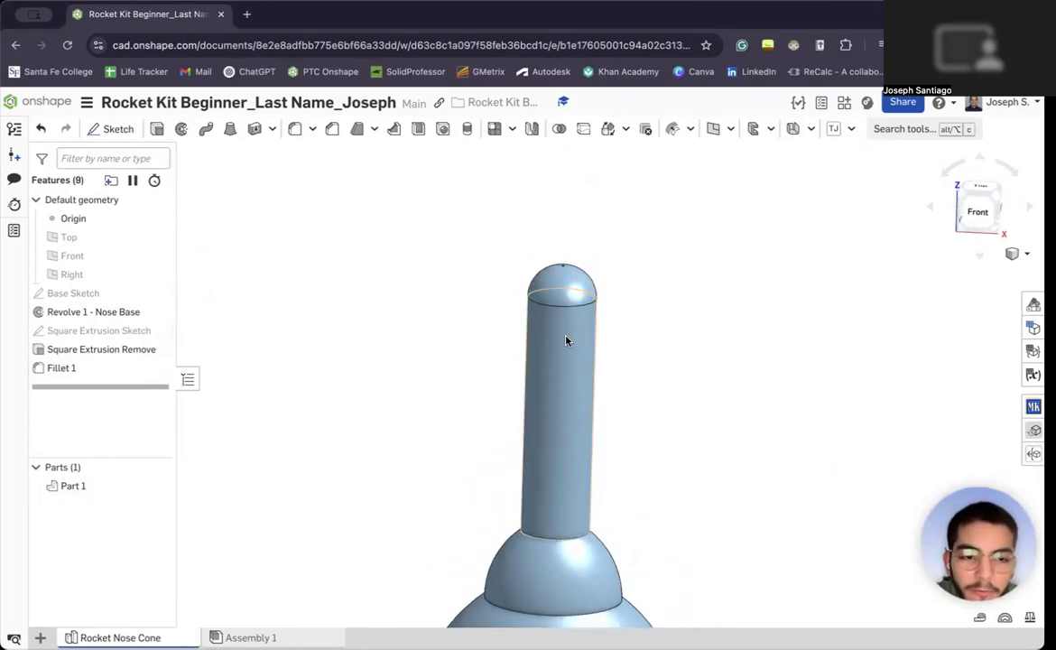
scroll(565, 342, "down", 3)
middle_click_drag(572, 342, 490, 276)
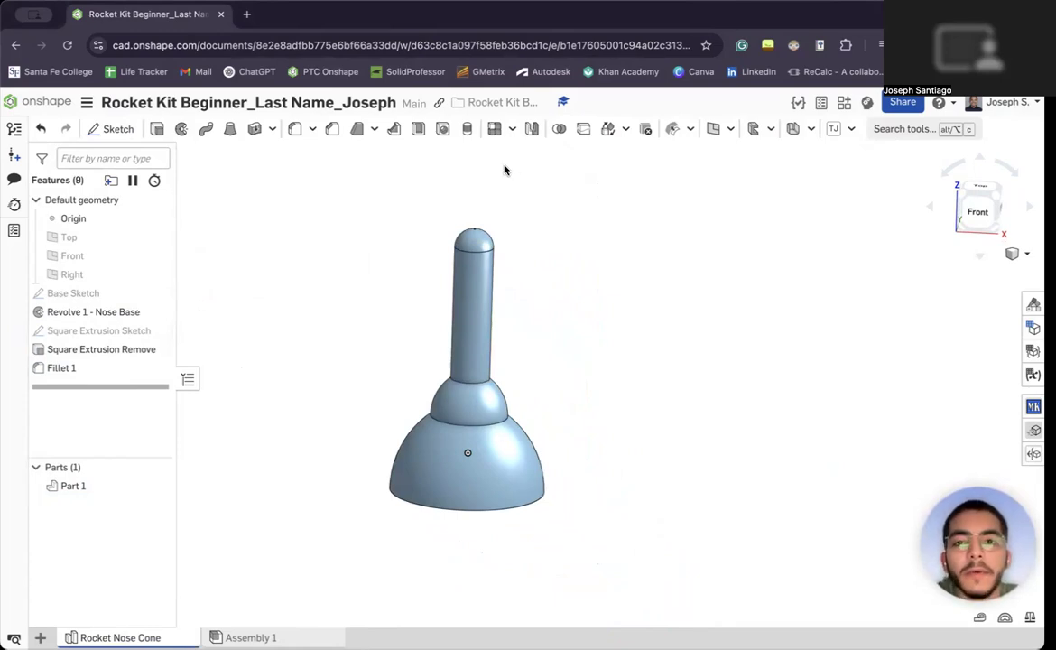
right_click_drag(391, 336, 490, 262)
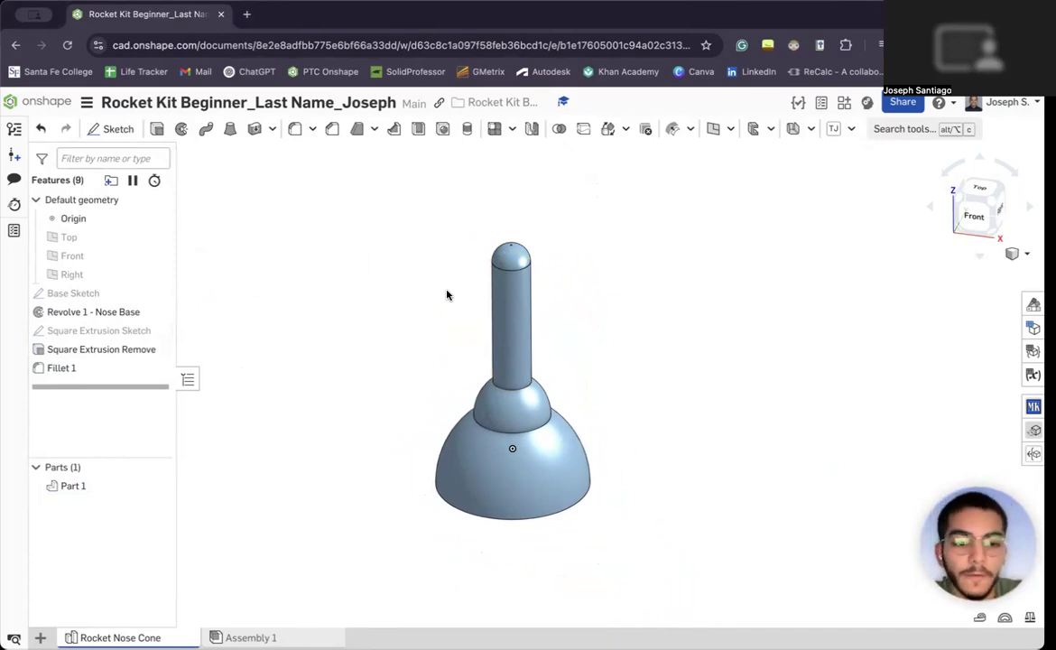
middle_click_drag(451, 284, 488, 283)
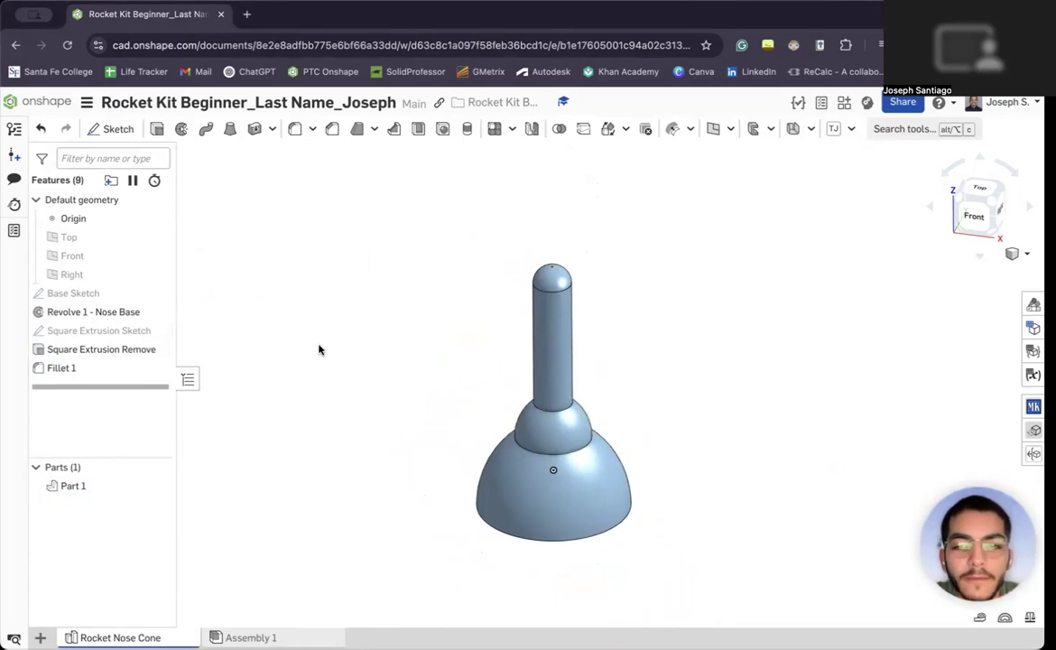
Rename the part as "Rocket Nose Cone".
right_click(67, 487)
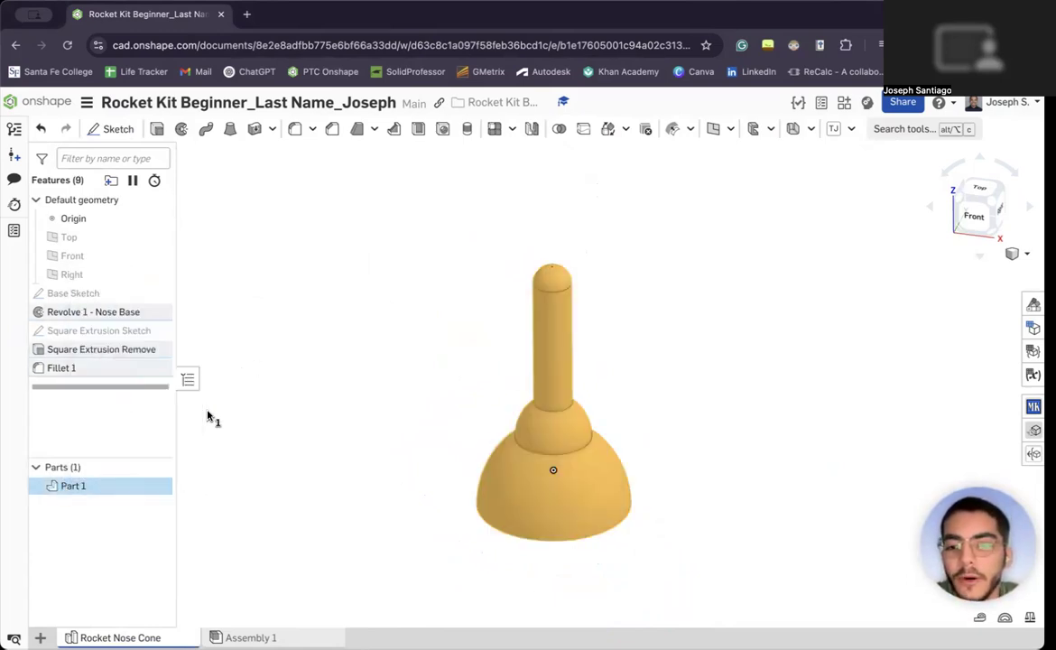
right_click(100, 493)
left_click(176, 268)
type("Rocket Nose C")
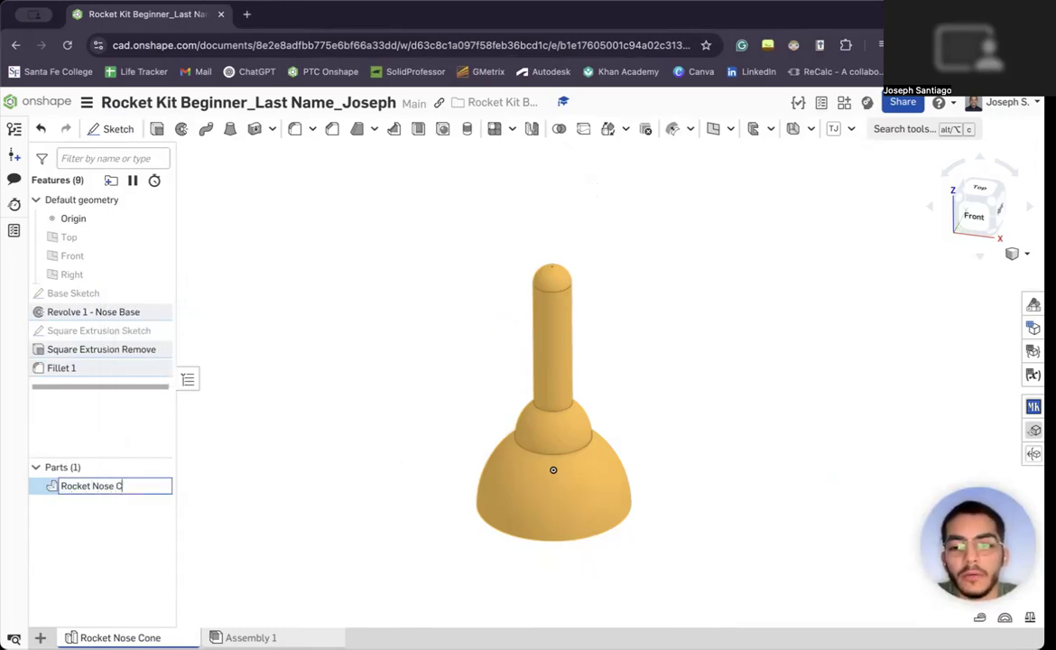
type("one")
key("Return")
left_click(309, 424)
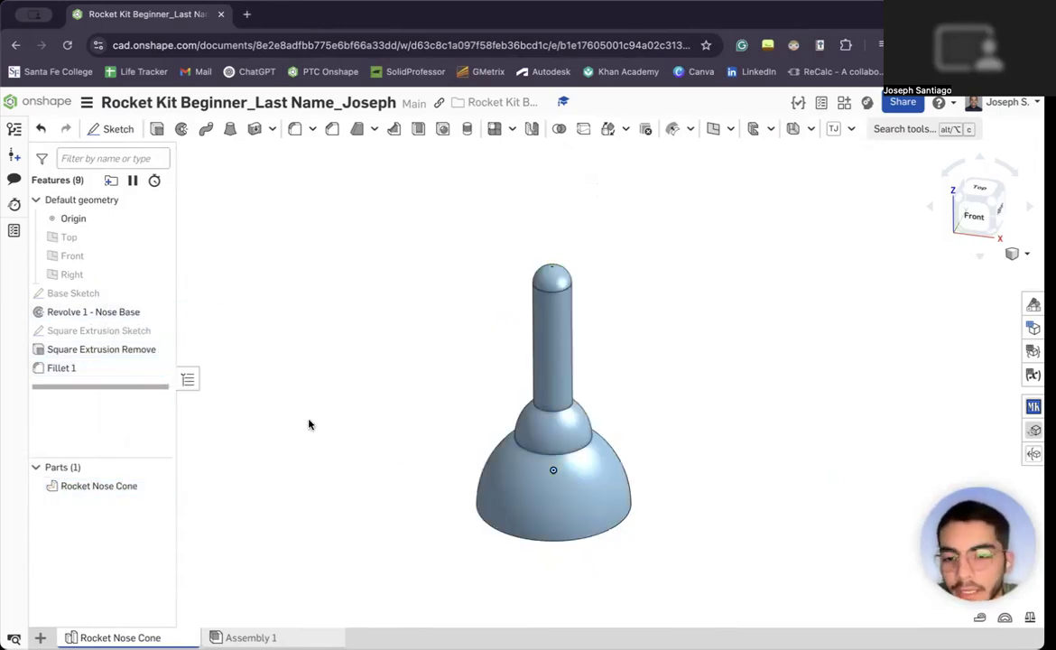
Try several palette colours on the Rocket Nose Cone part and set its appearance to the blue 3B61B4.
right_click(126, 486)
left_click(201, 312)
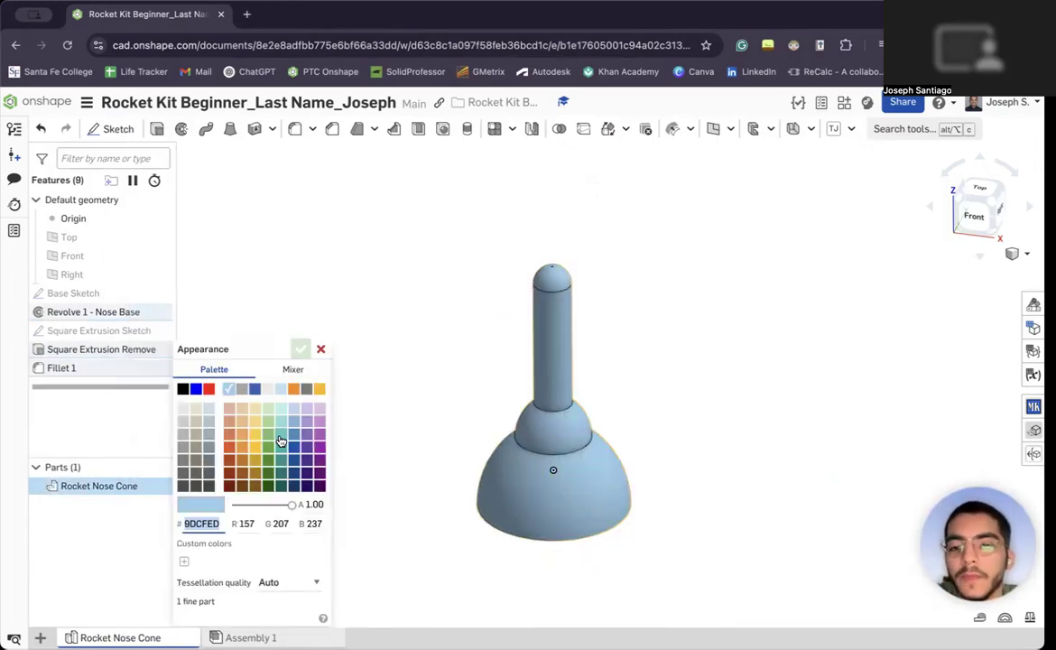
left_click(255, 459)
left_click(295, 472)
left_click(293, 434)
left_click(242, 422)
left_click(241, 435)
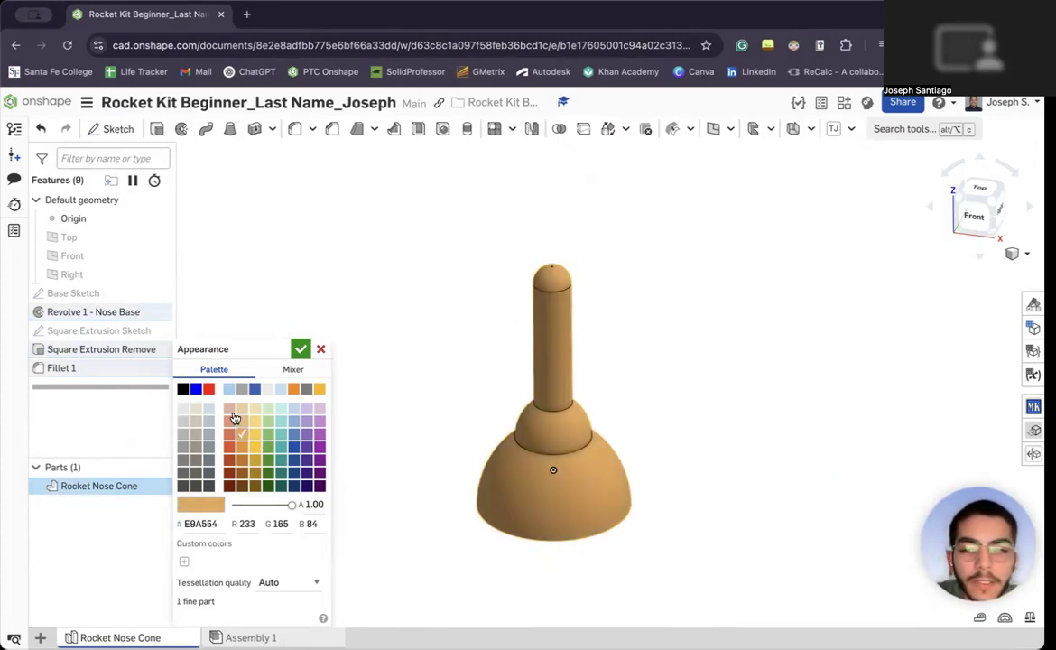
left_click(228, 434)
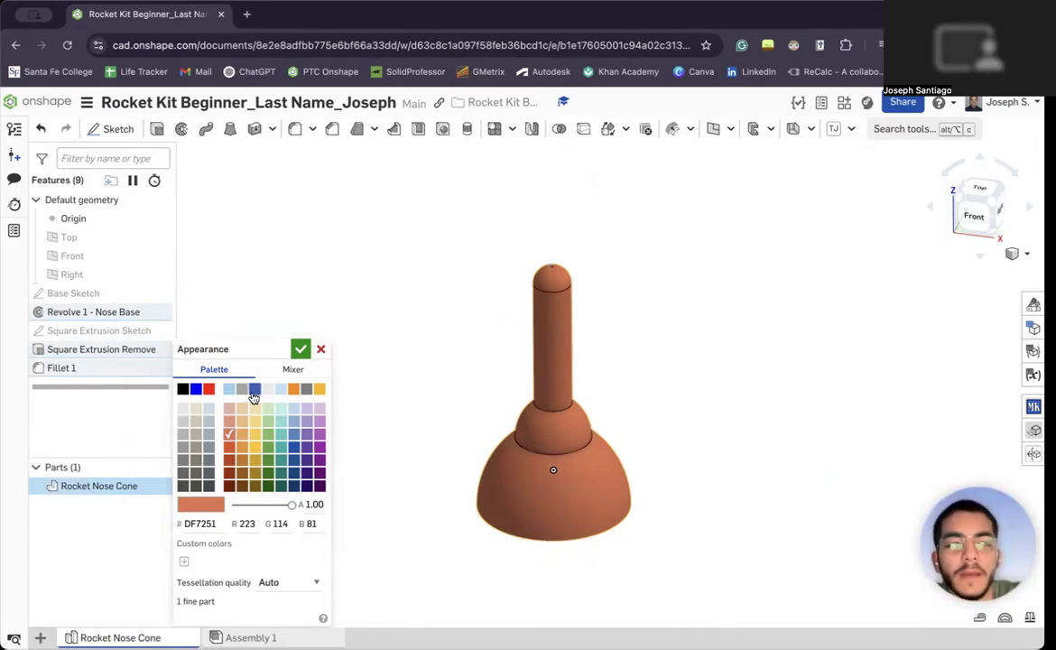
left_click(254, 390)
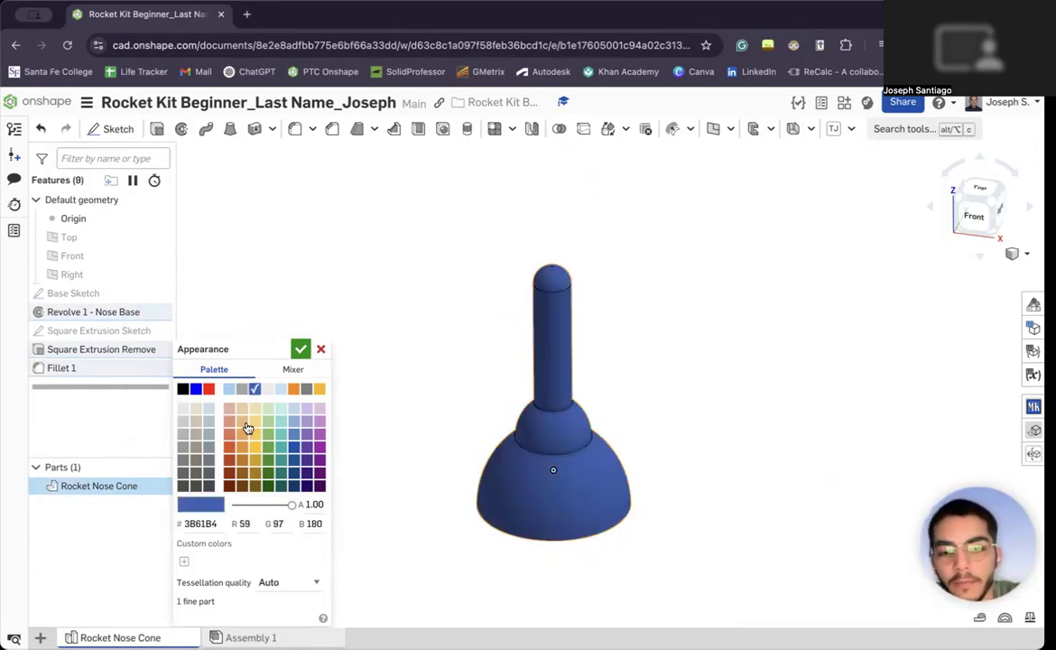
left_click(302, 351)
right_click(144, 488)
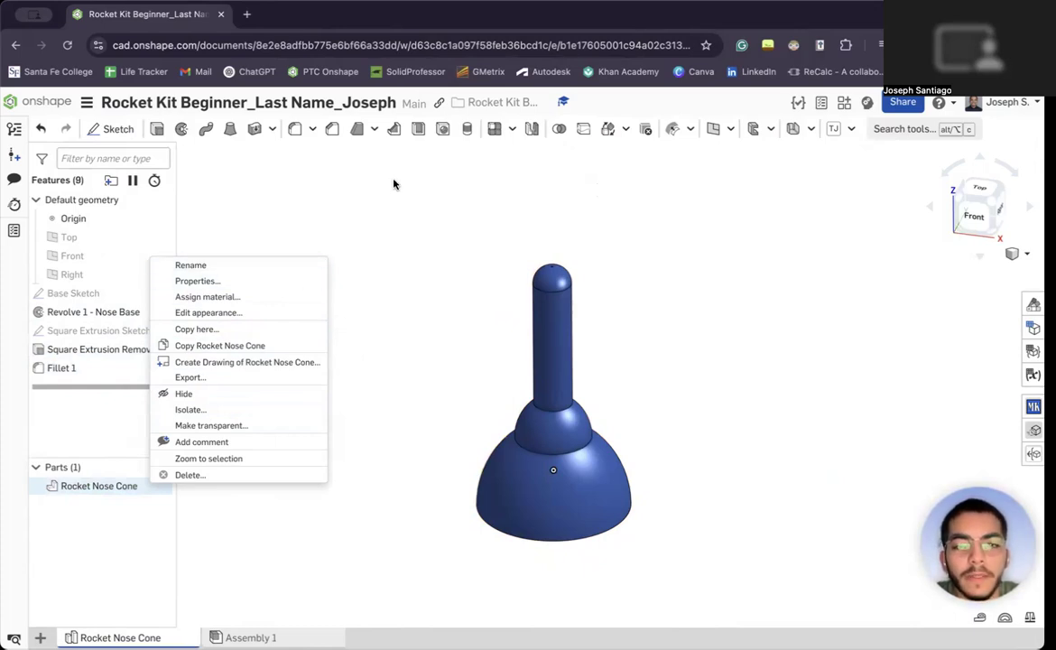
left_click(454, 363)
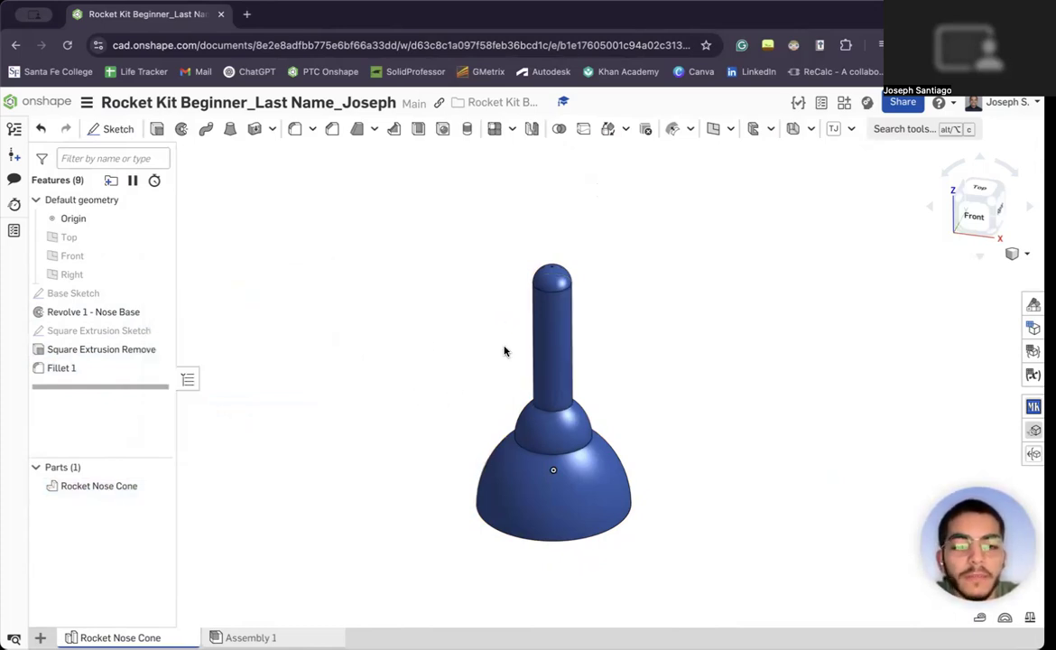